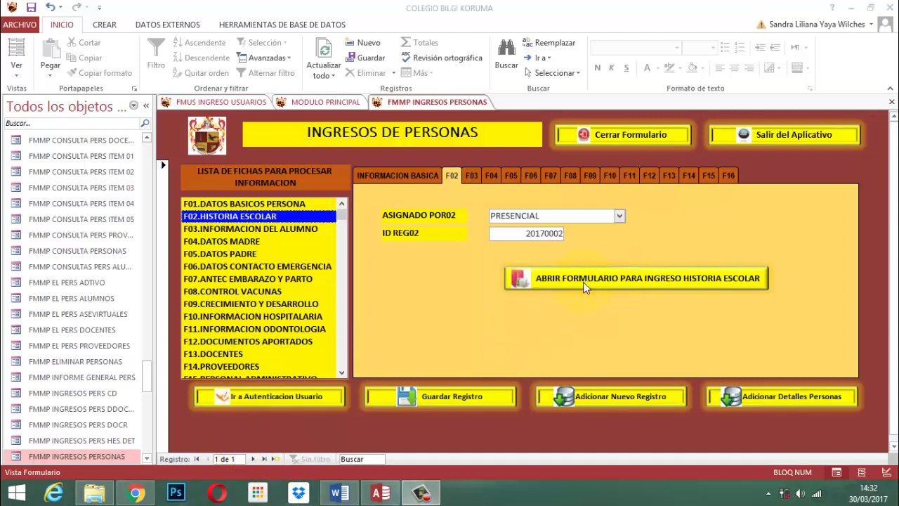
# Open the FMMP INGRESOS PERS HES DET detail form from the INGRESOS DE PERSONAS intake form.
pyautogui.click(664, 280)
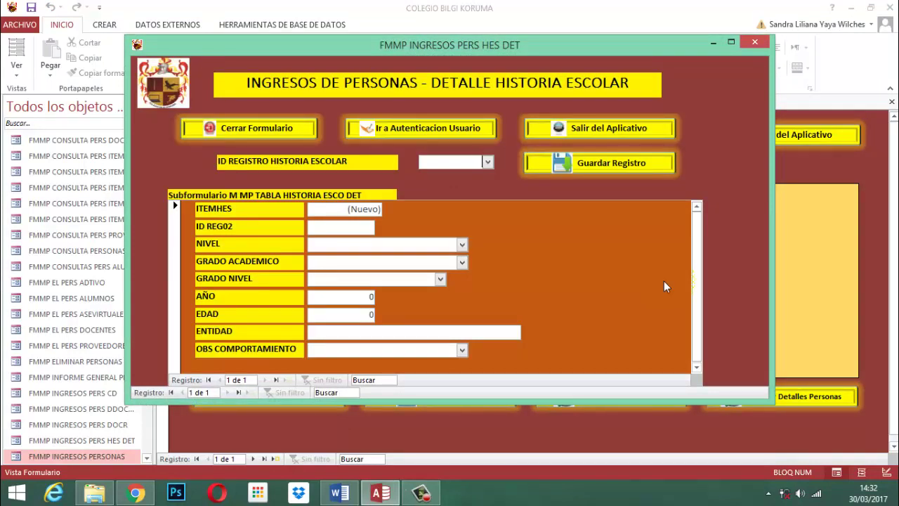
# Pick 20170002 in the ID REGISTRO HISTORIA ESCOLAR combo and move into the subform's detail fields.
pyautogui.click(488, 163)
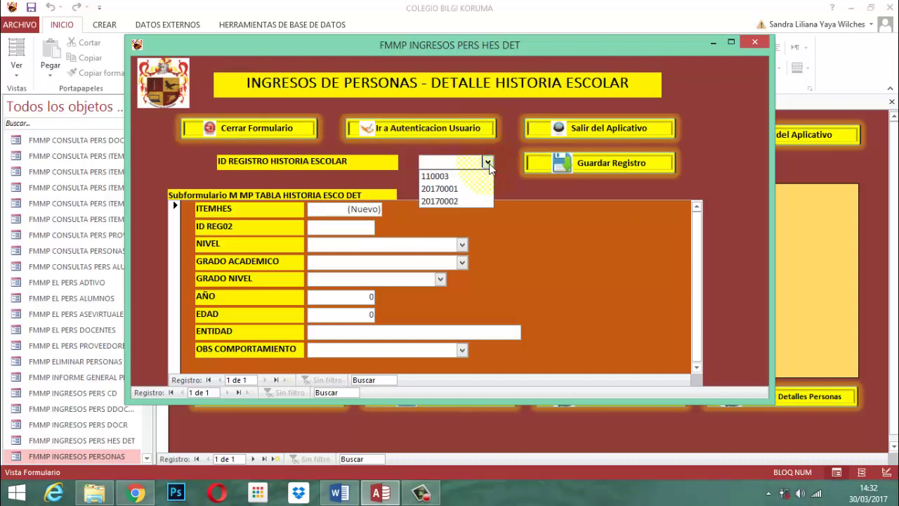
pyautogui.click(453, 201)
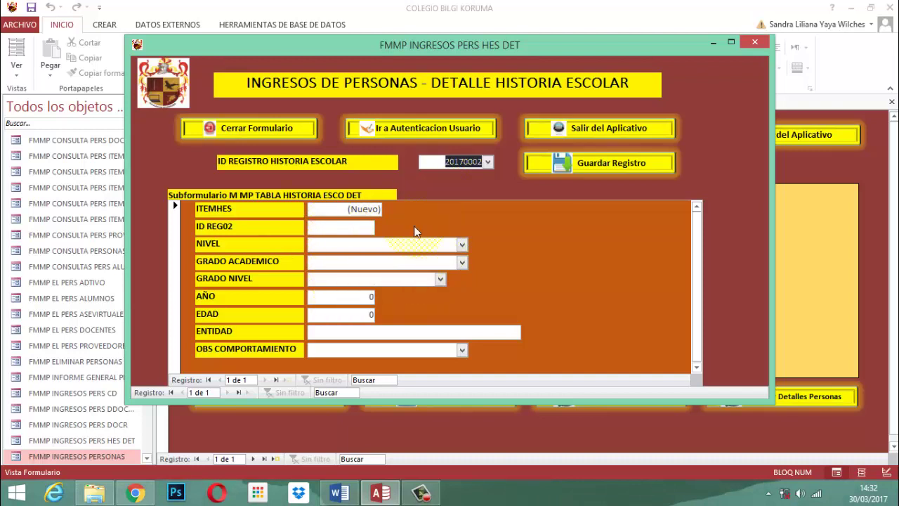
pyautogui.click(371, 295)
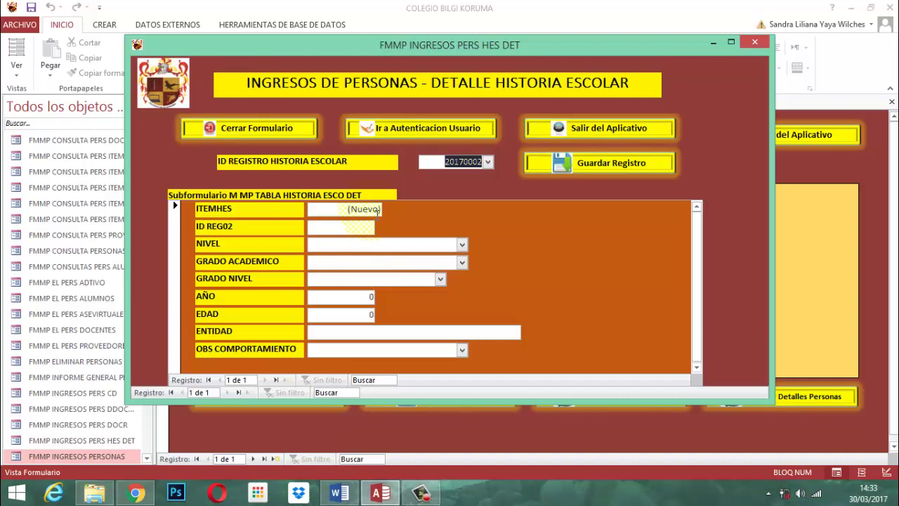
# Put the history detail form in Design view and show the subform control's property sheet.
pyautogui.rightClick(336, 47)
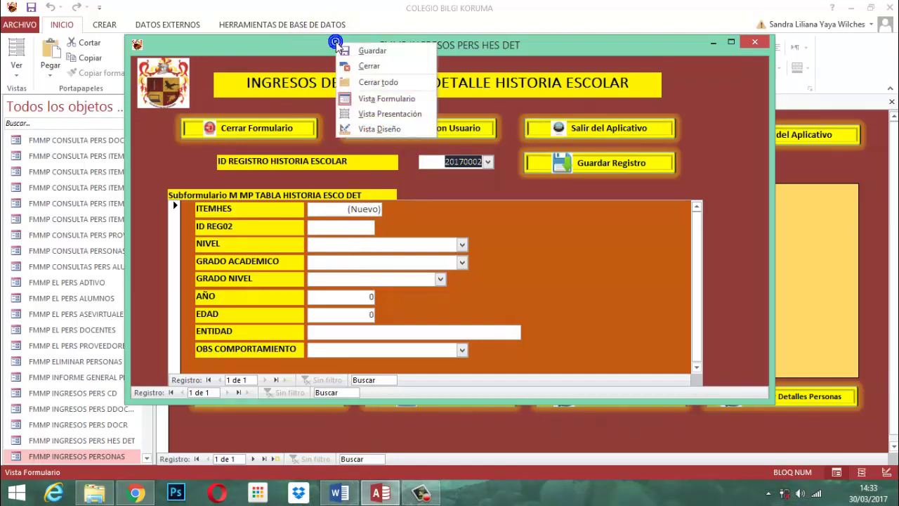
pyautogui.click(394, 131)
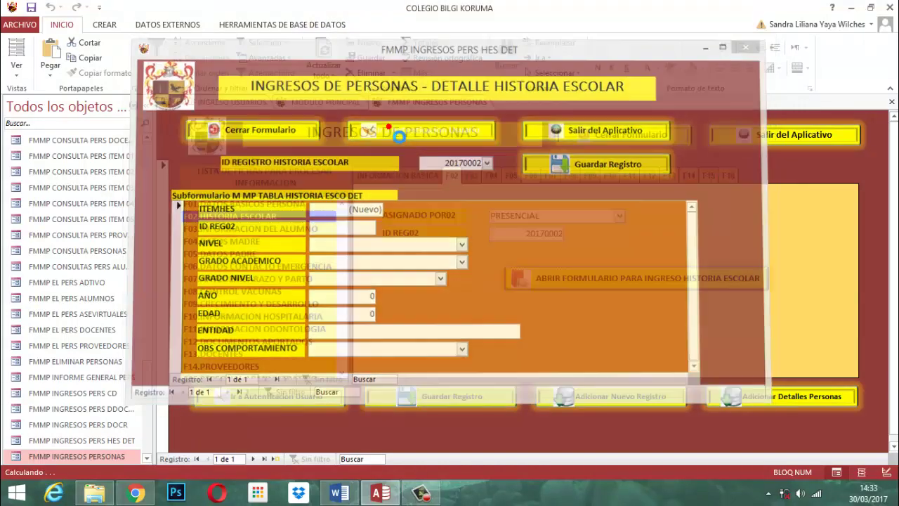
pyautogui.scroll(-1, 773, 319)
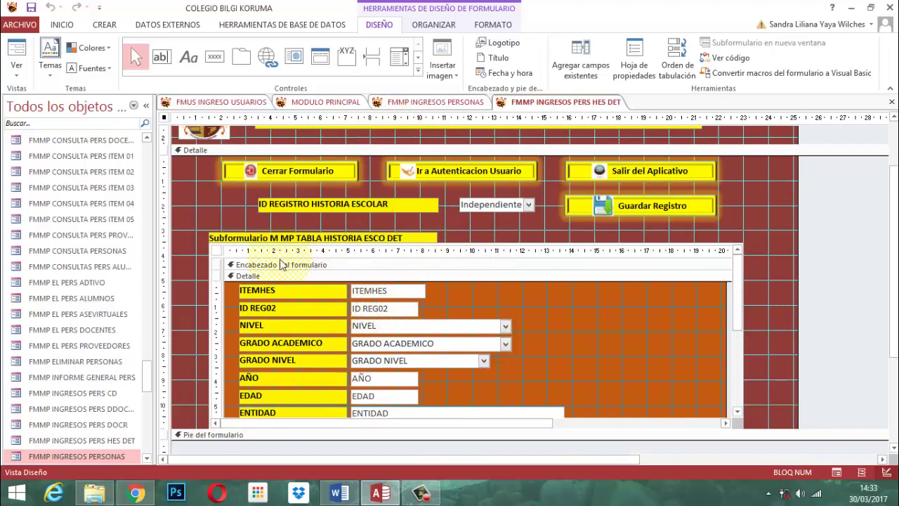
pyautogui.click(210, 251)
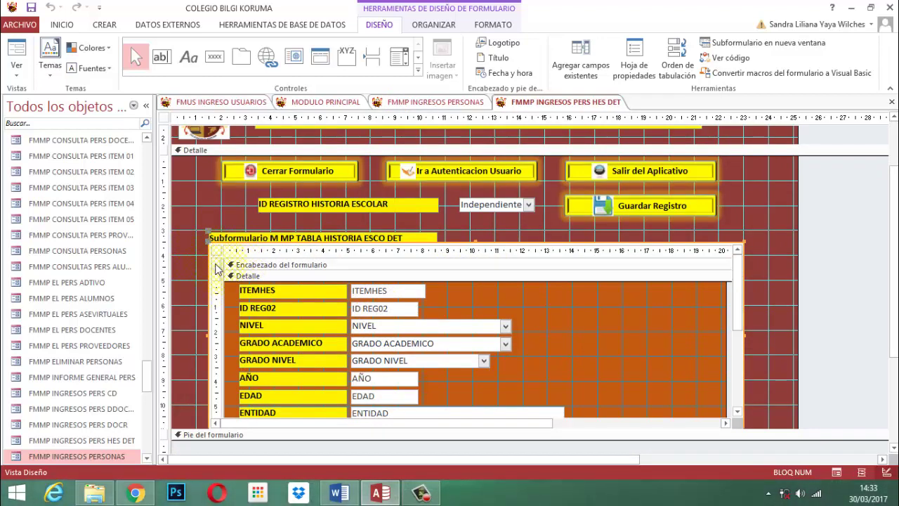
pyautogui.click(625, 56)
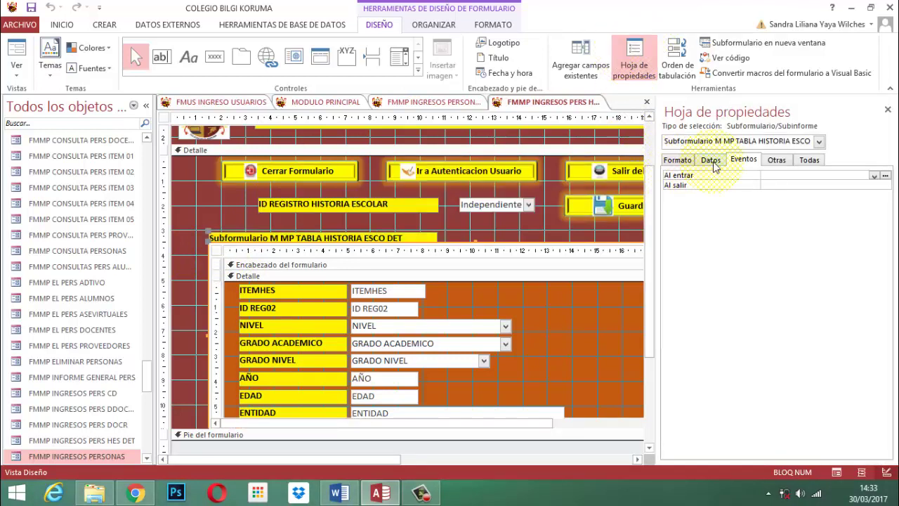
# Inspect the subform's link fields, its inner form's record source, and Cuadro_combinado5's data settings.
pyautogui.click(712, 161)
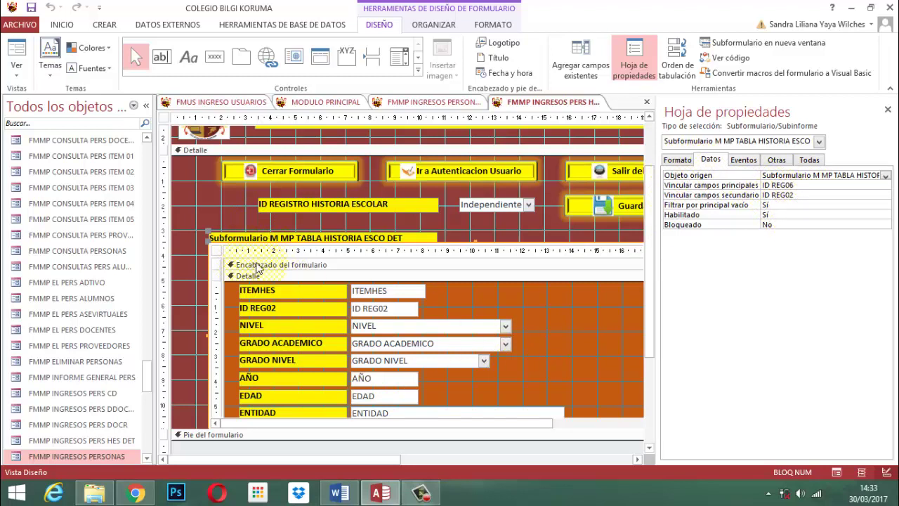
pyautogui.click(216, 251)
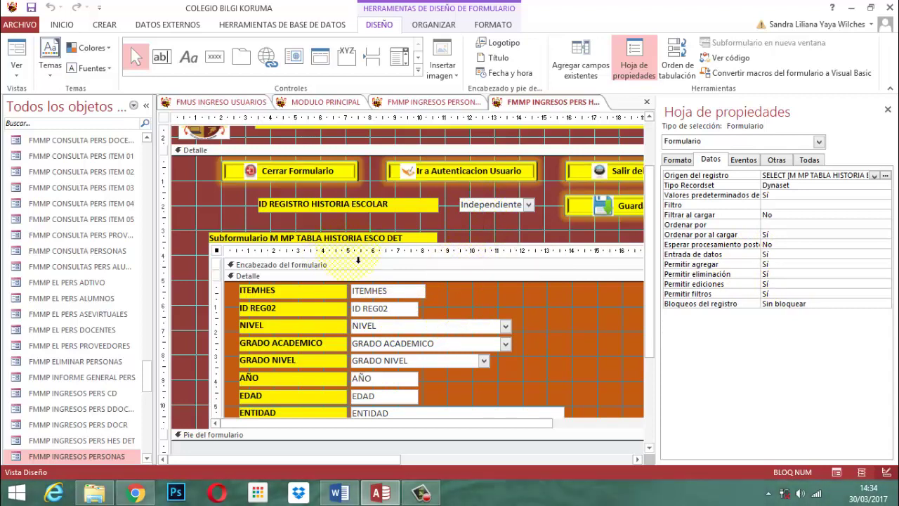
pyautogui.click(483, 210)
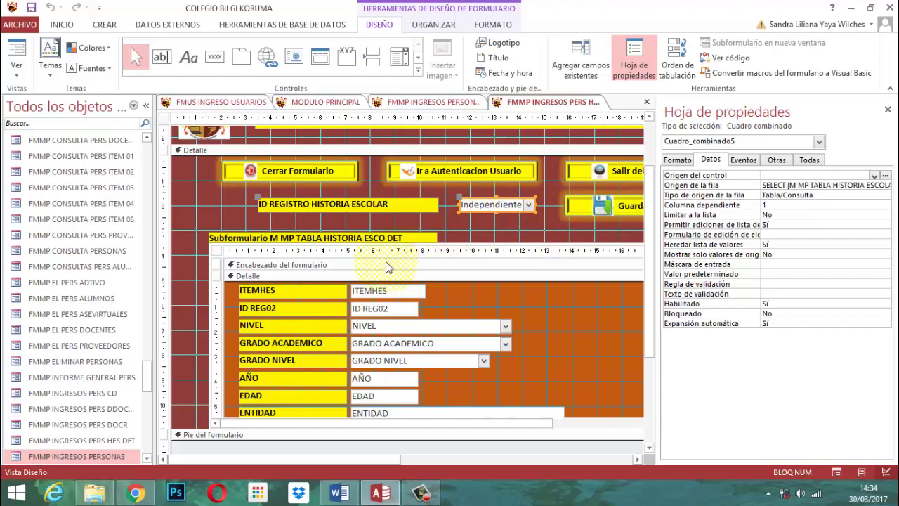
# Check the main form's properties, then close the property sheet and field list, reselecting the subform.
pyautogui.click(222, 179)
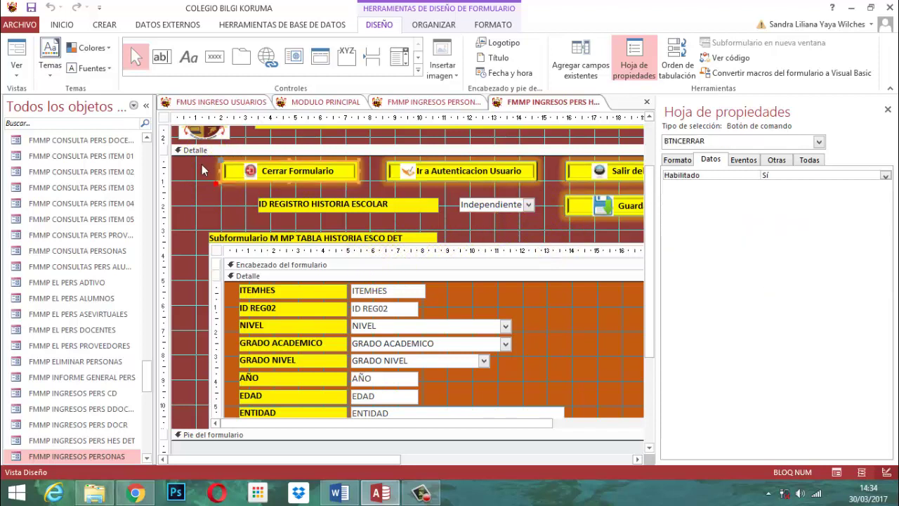
pyautogui.click(163, 118)
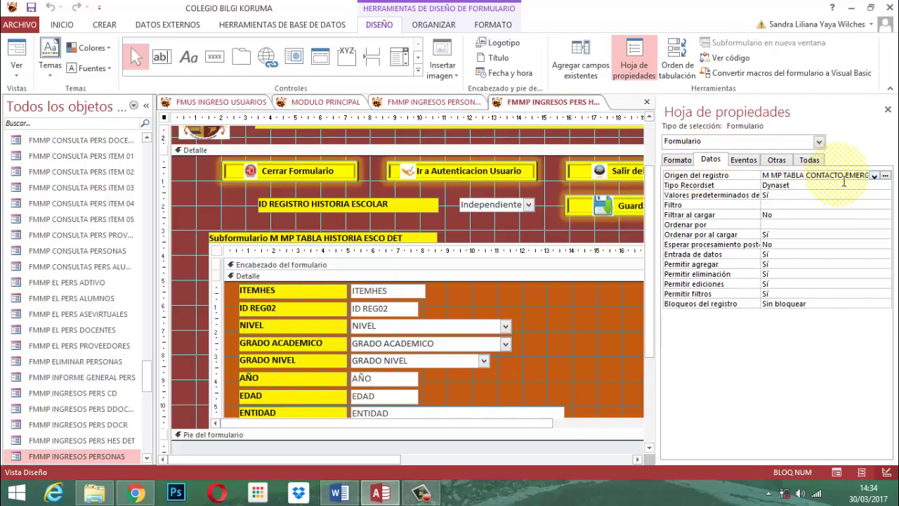
pyautogui.click(887, 109)
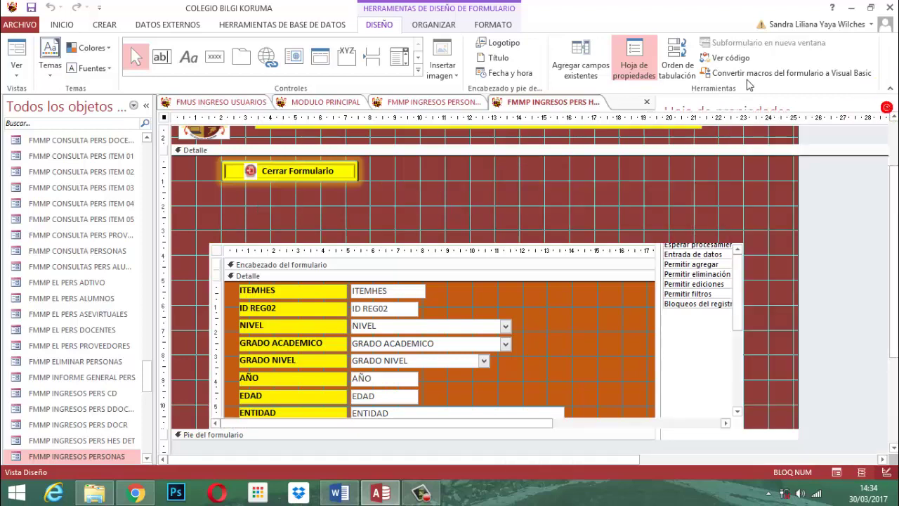
pyautogui.click(580, 67)
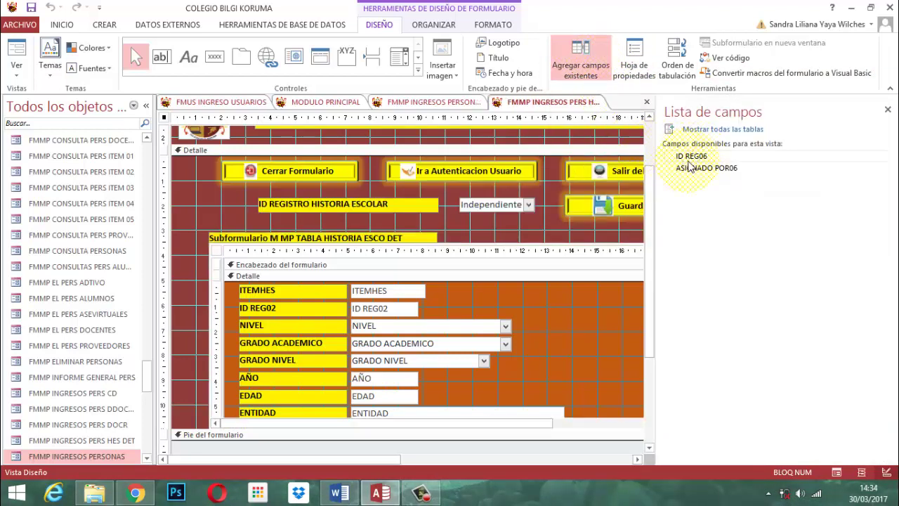
pyautogui.click(887, 114)
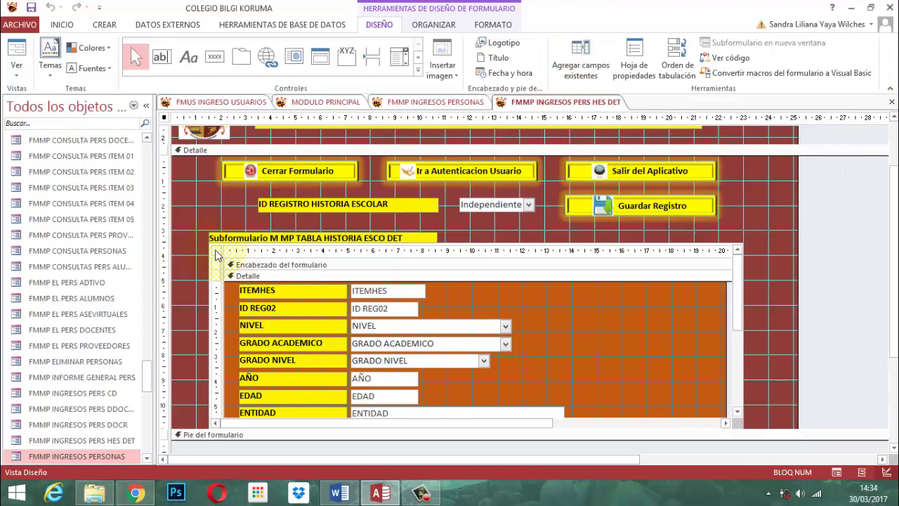
pyautogui.click(216, 254)
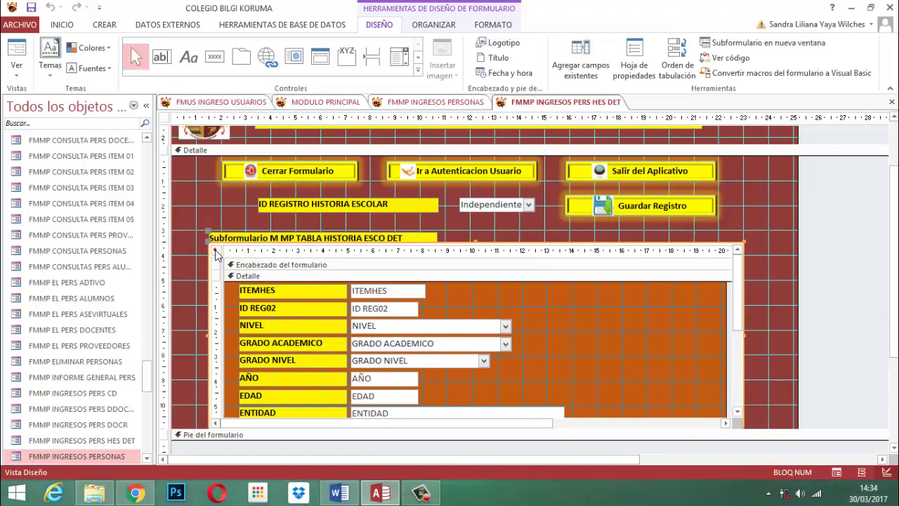
pyautogui.click(215, 251)
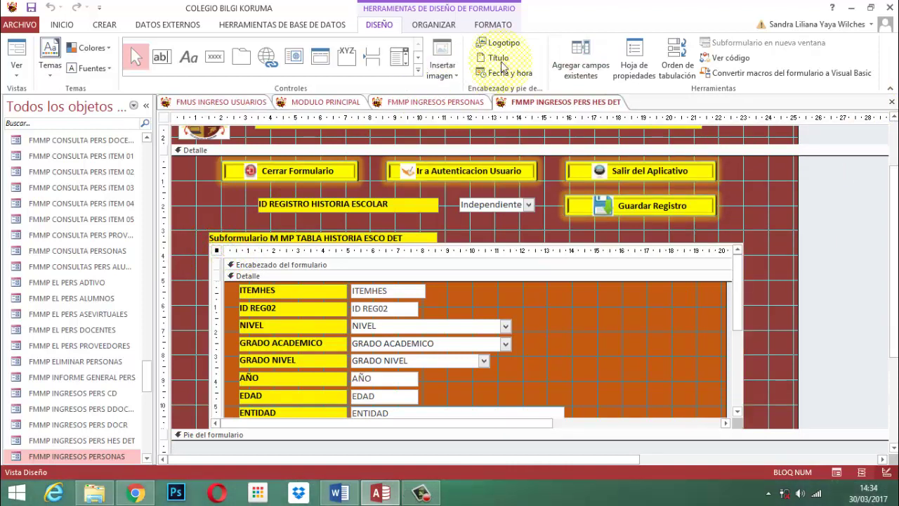
# Delete the subform's ID REG06 master and ID REG02 child link values, then launch the field linker.
pyautogui.click(630, 53)
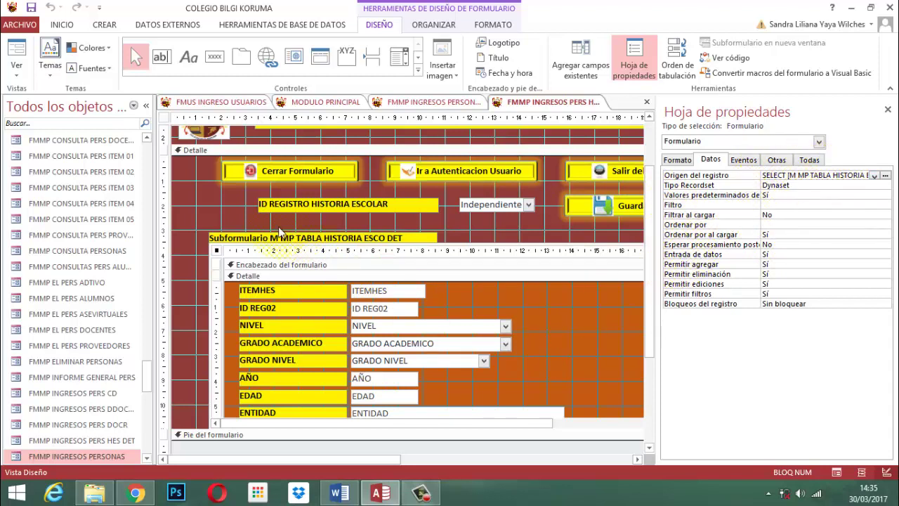
pyautogui.click(194, 252)
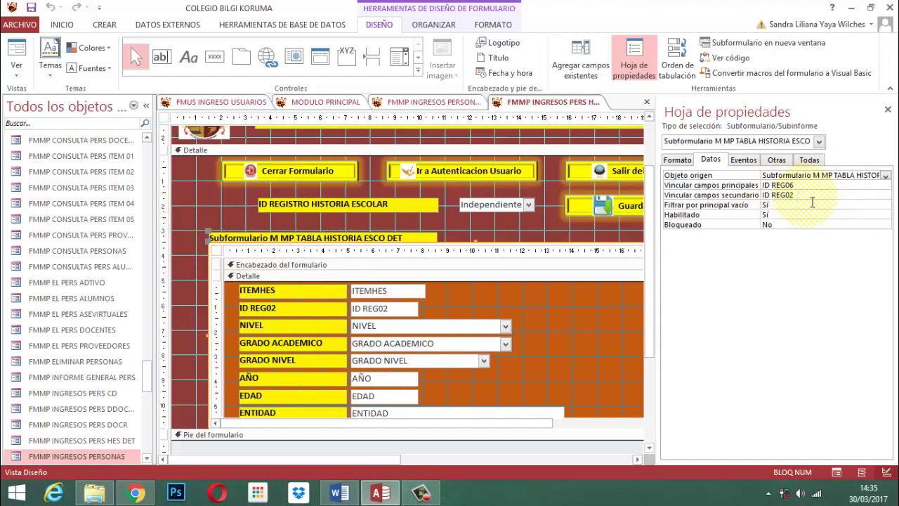
pyautogui.click(803, 176)
pyautogui.click(760, 186)
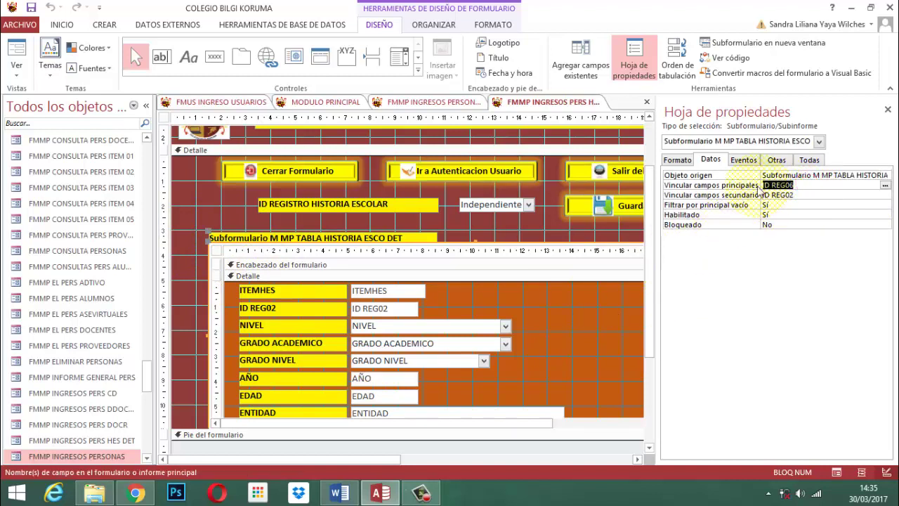
pyautogui.press('Delete')
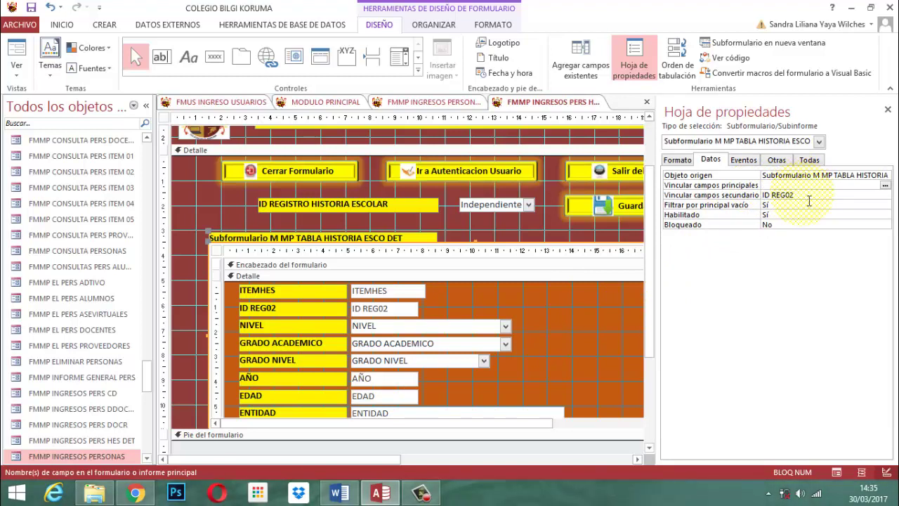
pyautogui.click(765, 196)
pyautogui.press('Delete')
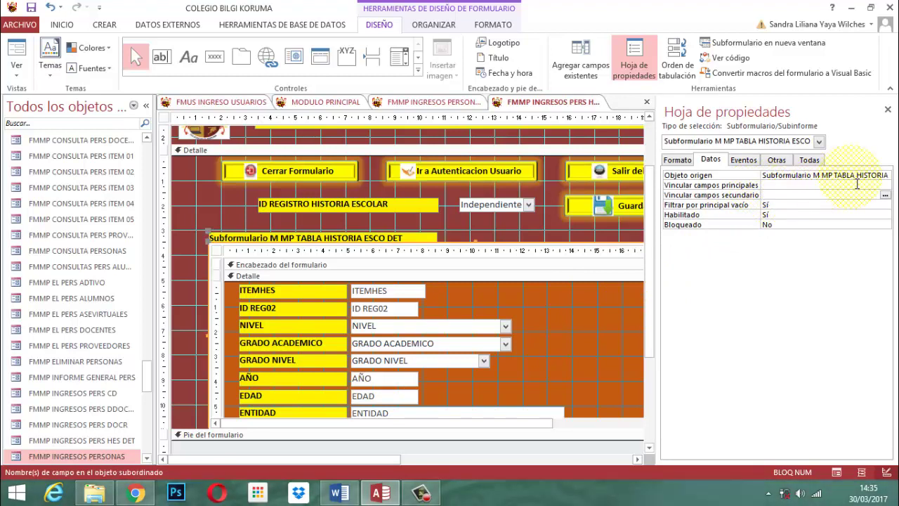
pyautogui.click(844, 183)
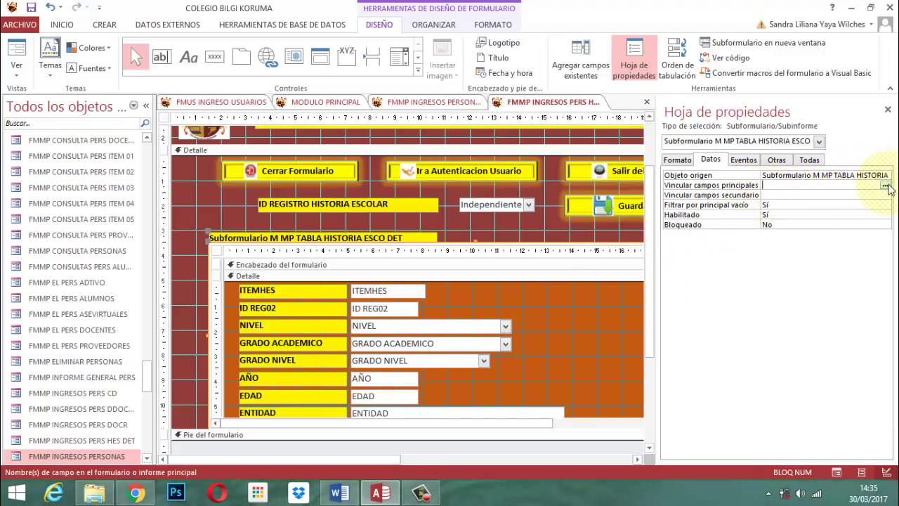
pyautogui.click(885, 185)
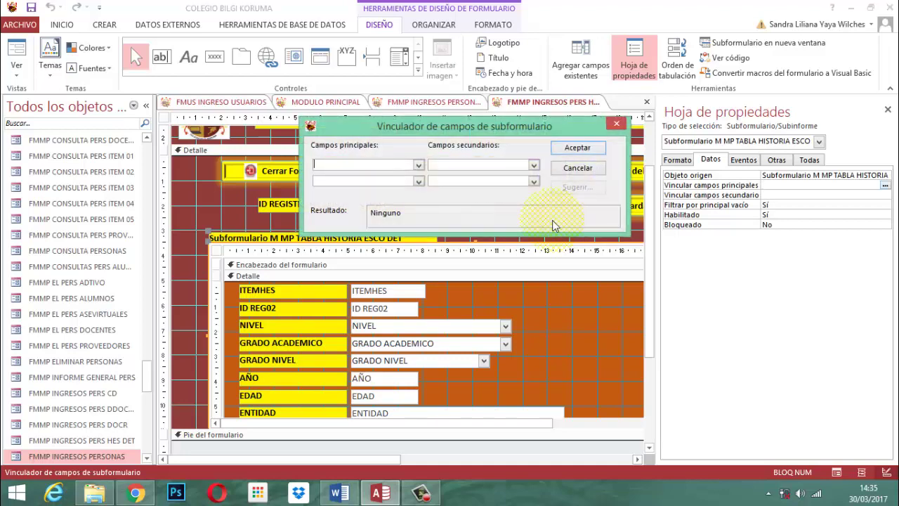
# Choose ID REG06 as master and ID REG02 as child in the field linker, then close the property sheet.
pyautogui.click(418, 165)
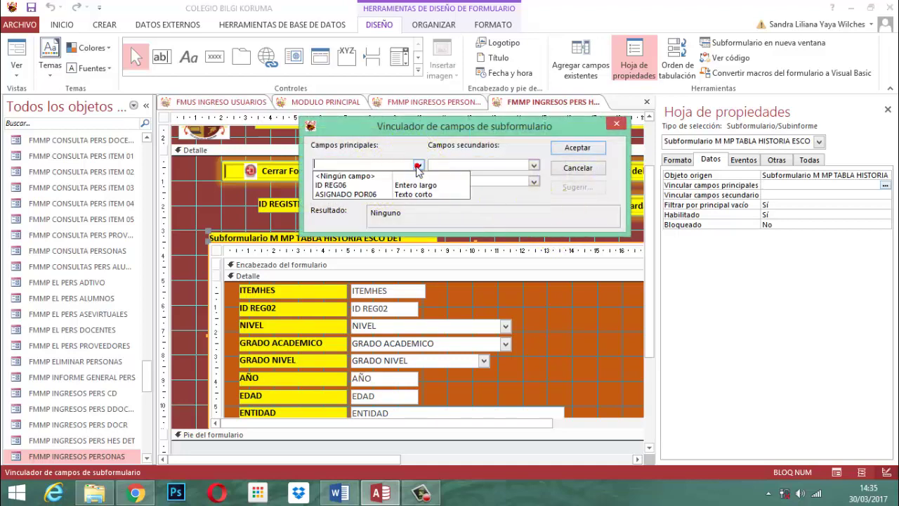
pyautogui.click(338, 185)
pyautogui.click(534, 166)
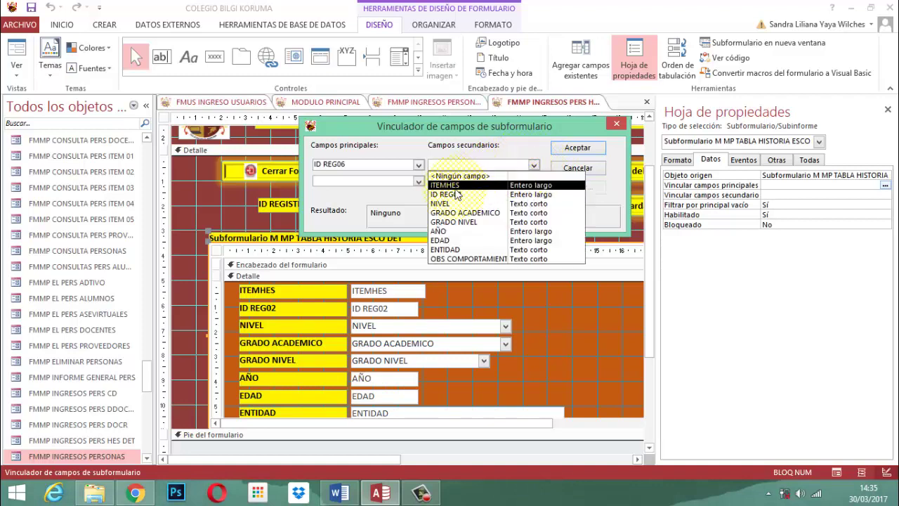
pyautogui.click(456, 195)
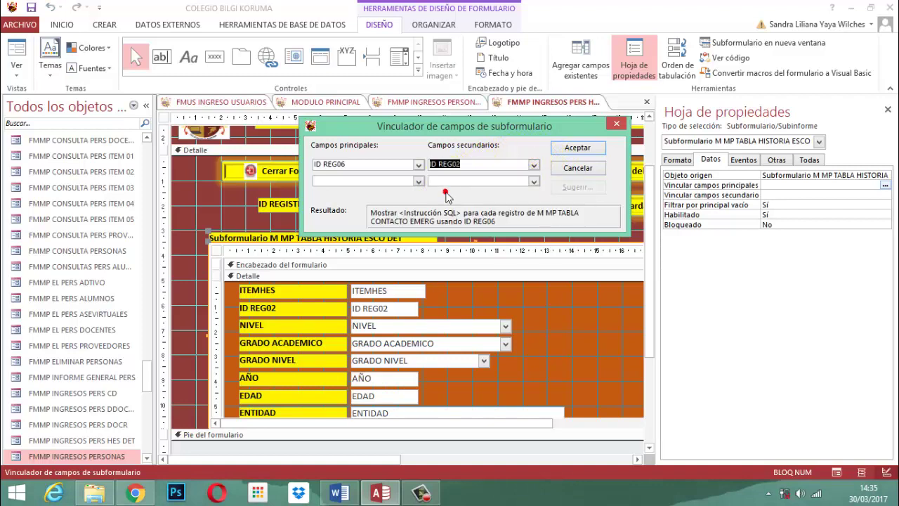
pyautogui.click(582, 149)
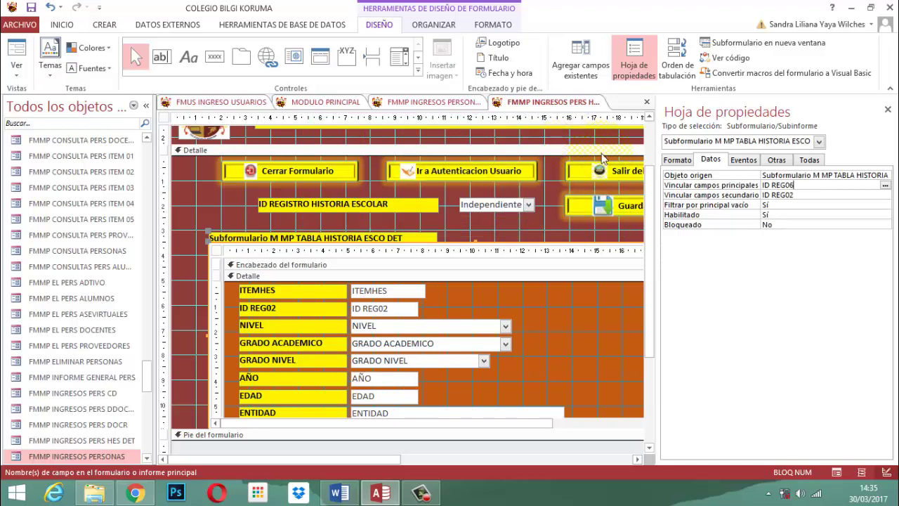
pyautogui.click(887, 113)
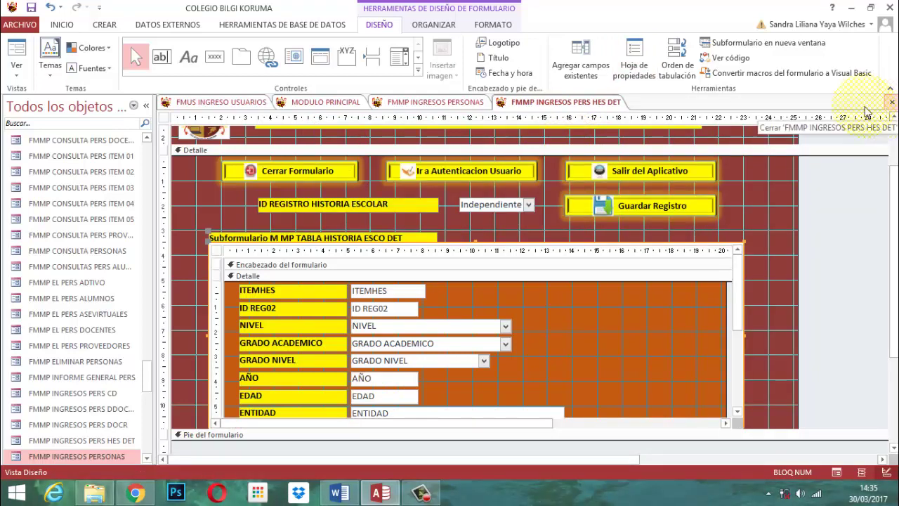
# Switch the school history form back to Form view.
pyautogui.rightClick(545, 105)
pyautogui.click(575, 105)
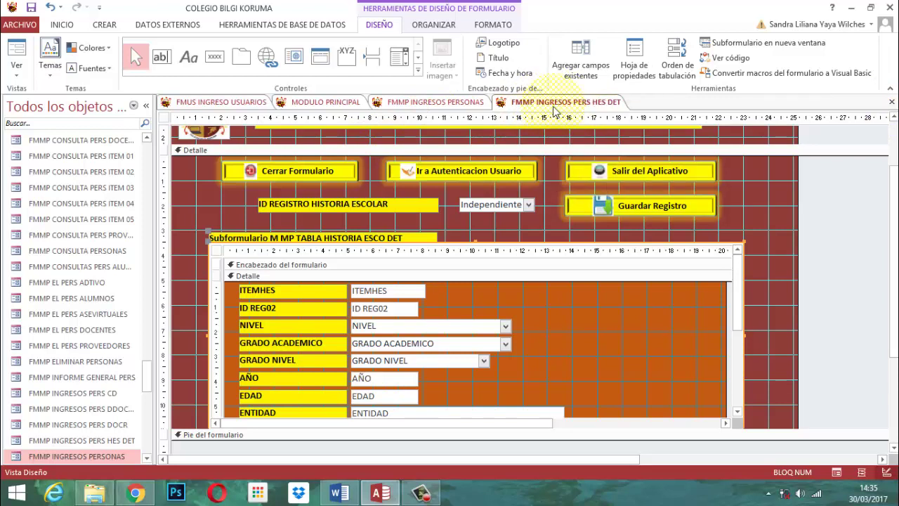
pyautogui.rightClick(552, 107)
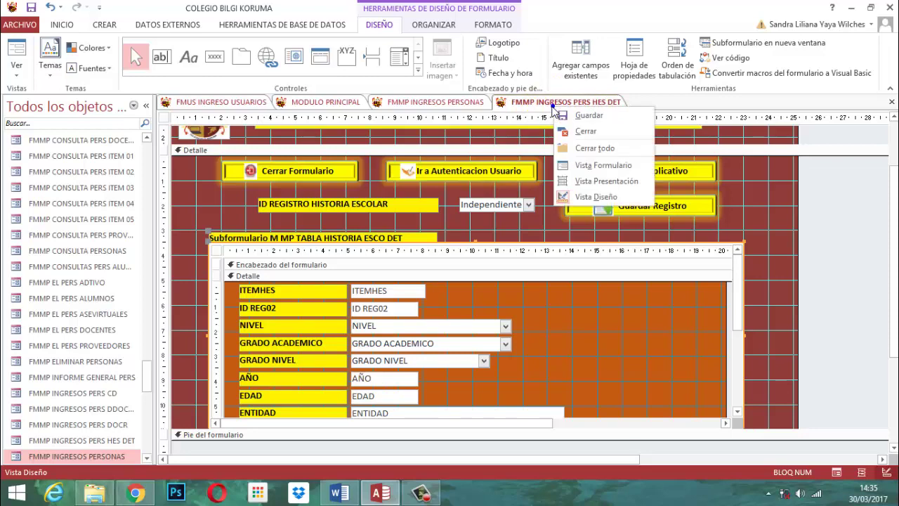
pyautogui.click(586, 166)
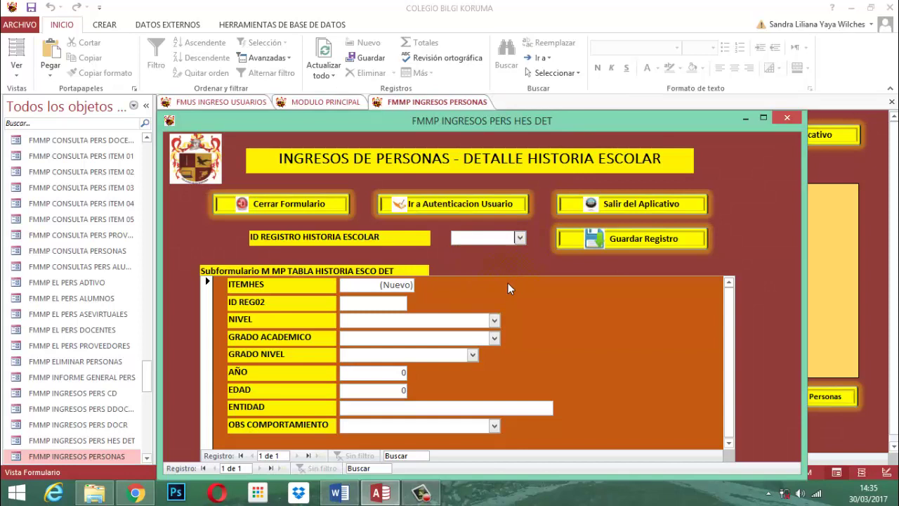
# Choose ID 20170002 and try to commit a subform record from the ID REG02 field.
pyautogui.click(519, 238)
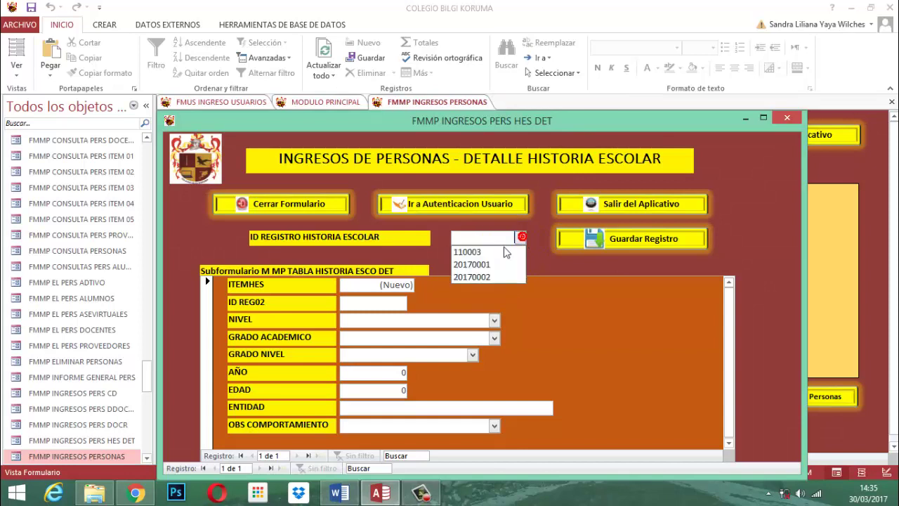
pyautogui.click(479, 276)
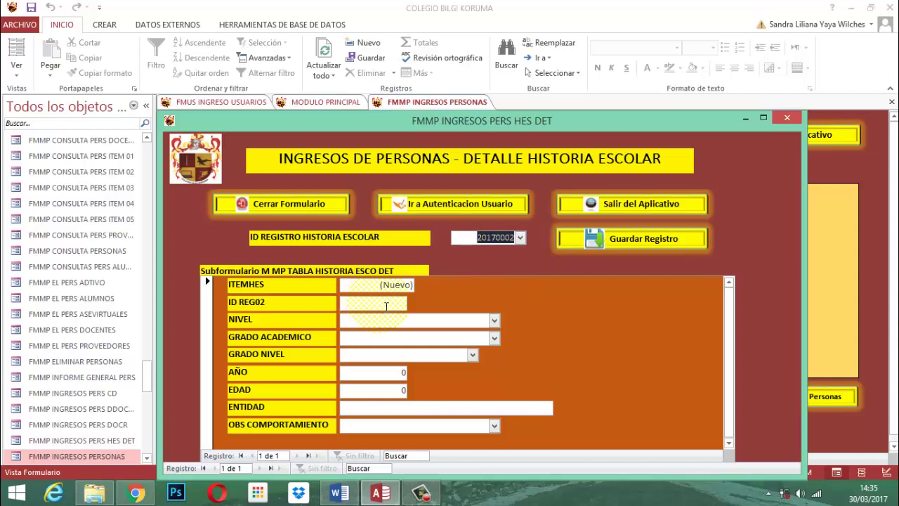
pyautogui.click(385, 306)
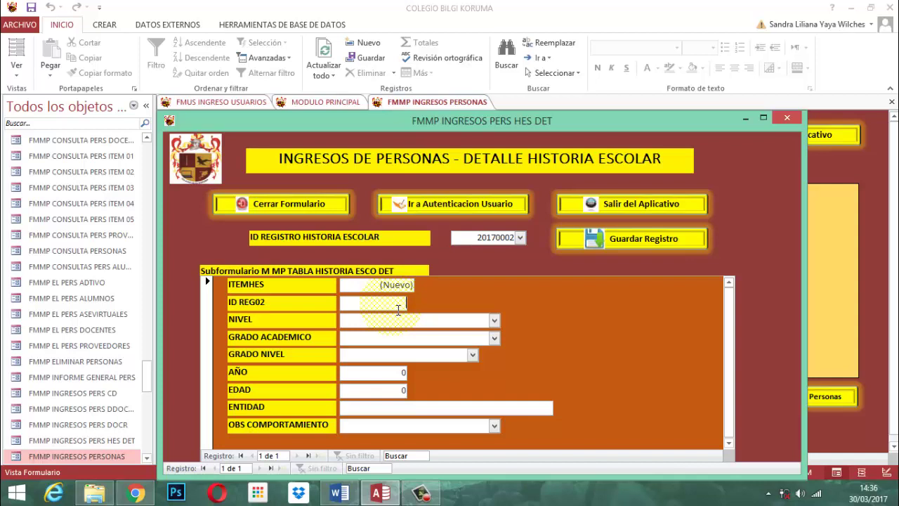
pyautogui.press('Tab')
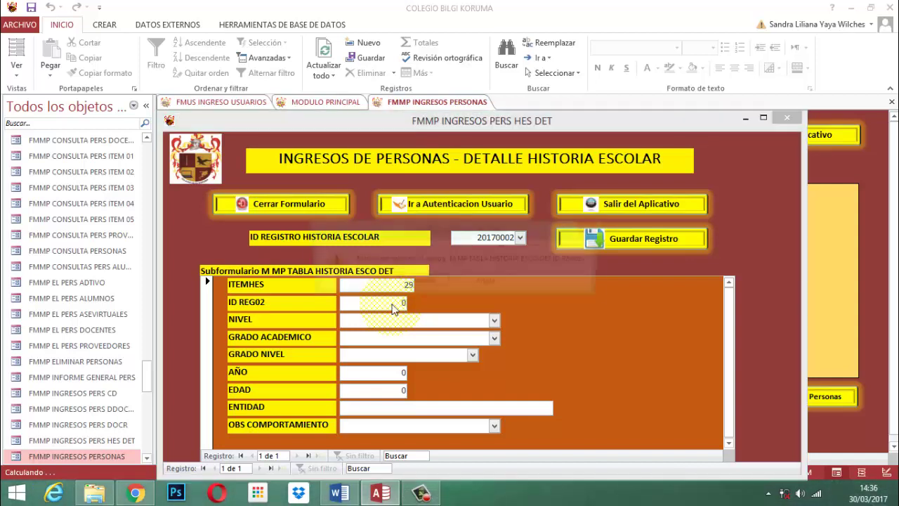
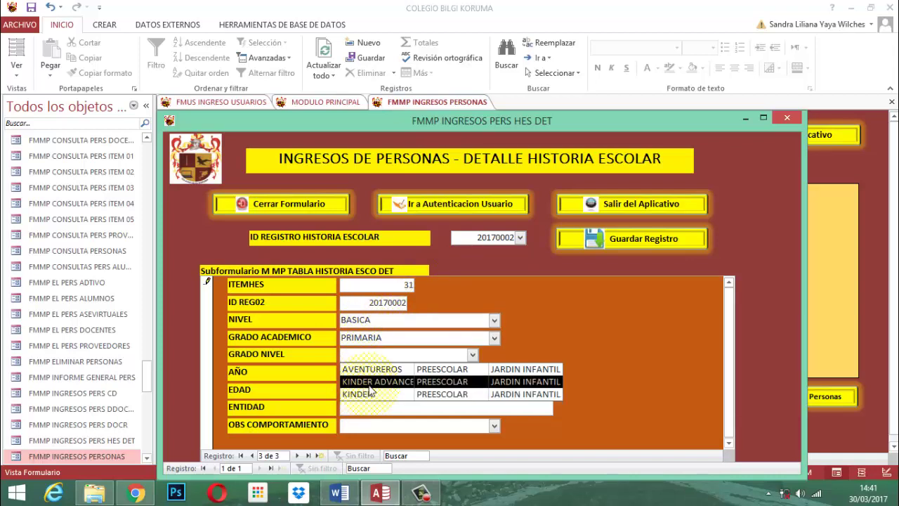
# Switch the FMMP INGRESOS PERS HES DET detail form into Design view.
pyautogui.rightClick(434, 100)
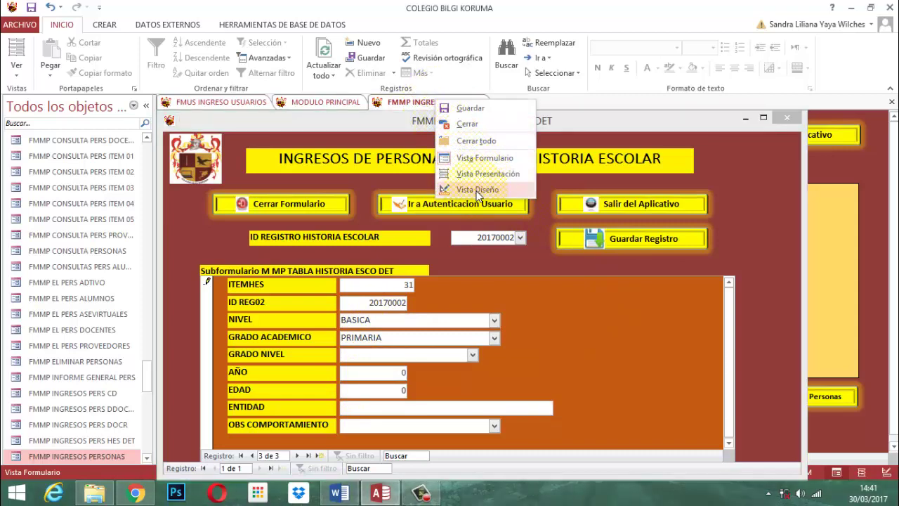
pyautogui.click(478, 189)
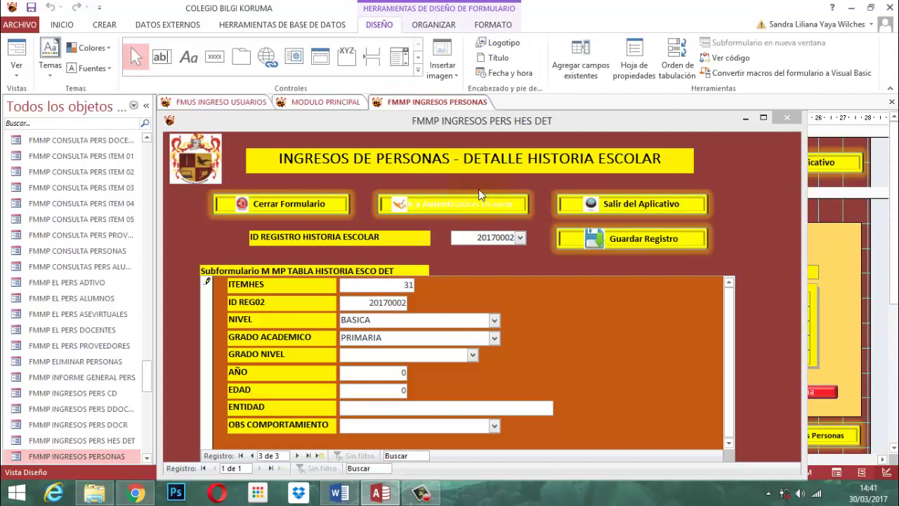
pyautogui.click(410, 323)
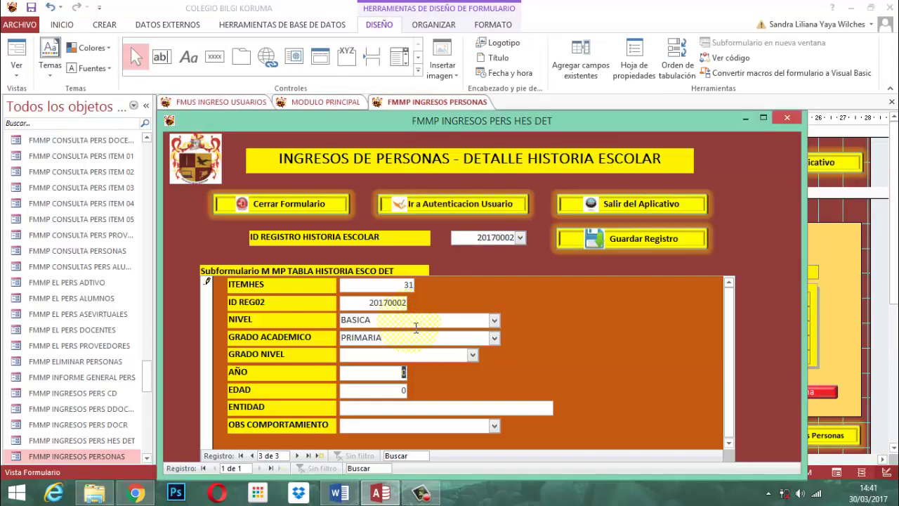
pyautogui.rightClick(443, 102)
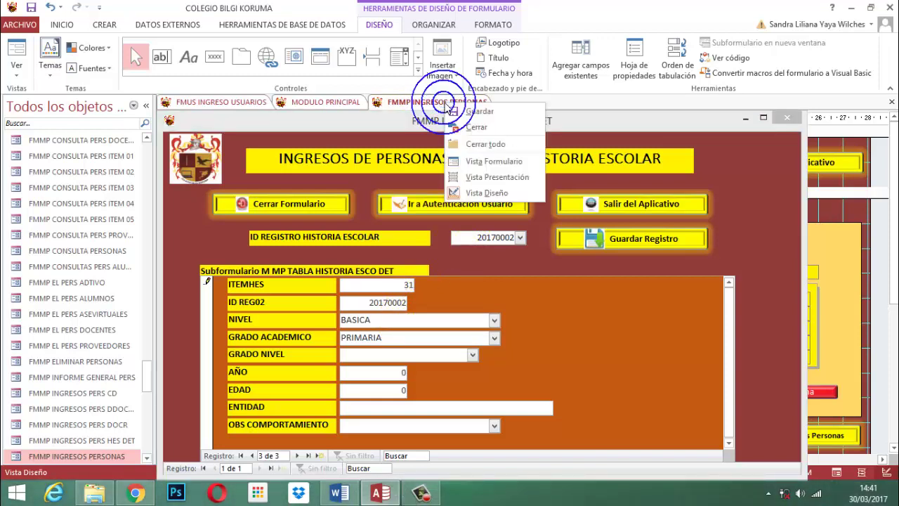
pyautogui.click(478, 161)
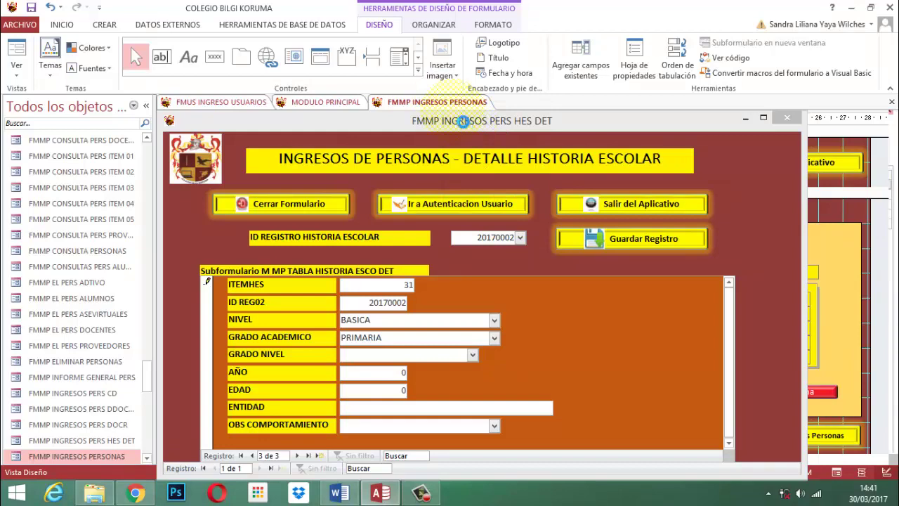
pyautogui.rightClick(470, 123)
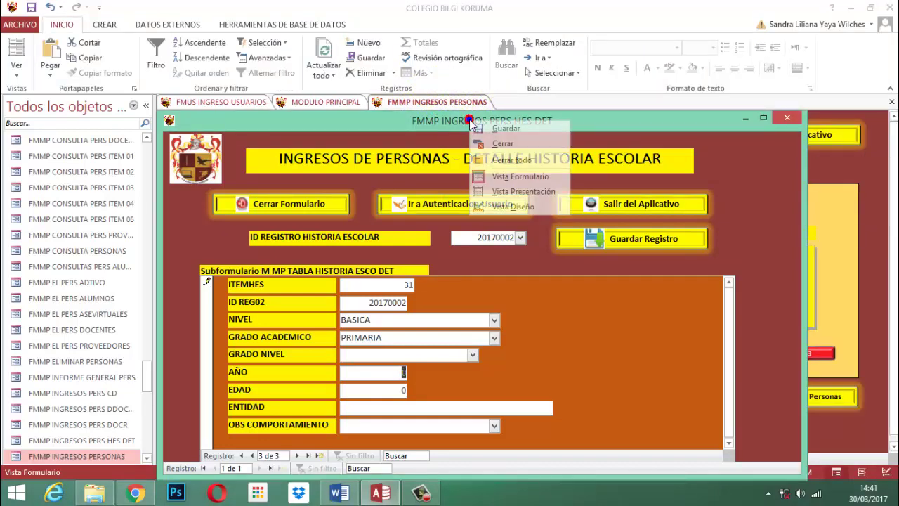
pyautogui.click(513, 206)
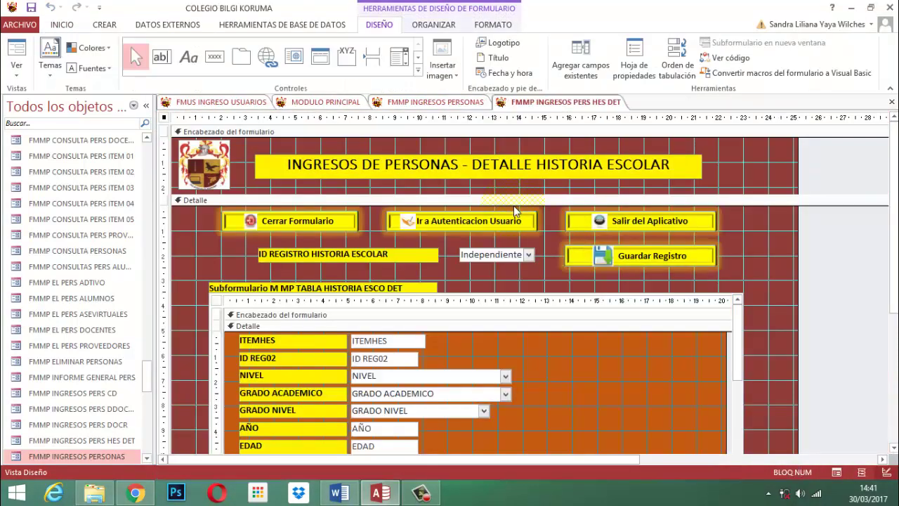
# Select the Historia Escolar subform control and show its Otras properties in the property sheet.
pyautogui.scroll(-2, 779, 298)
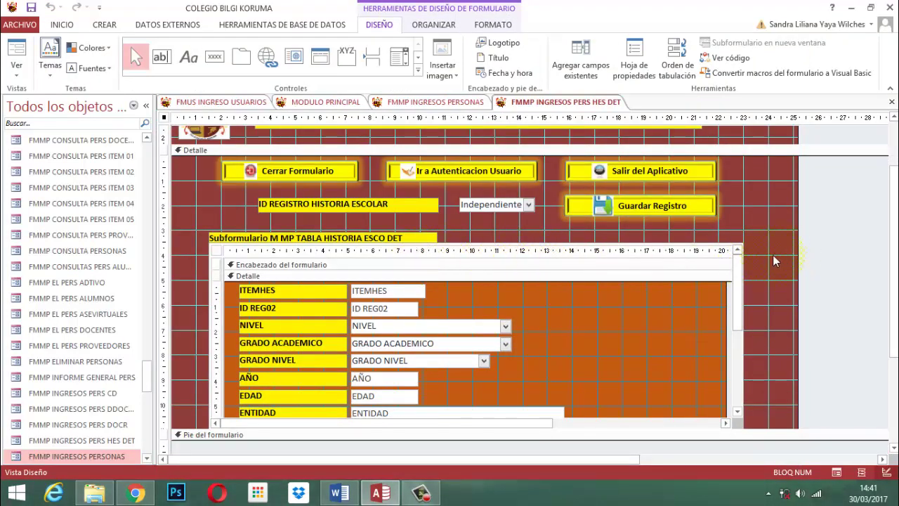
pyautogui.click(730, 309)
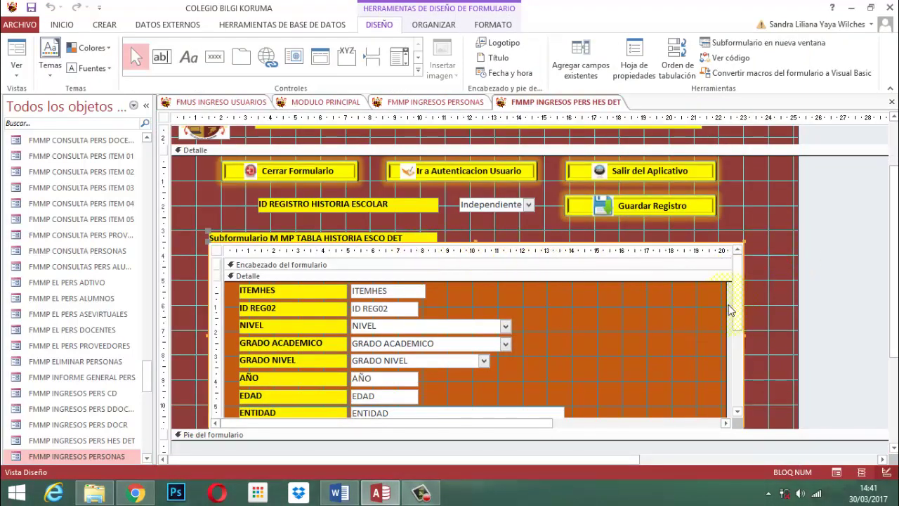
pyautogui.click(634, 63)
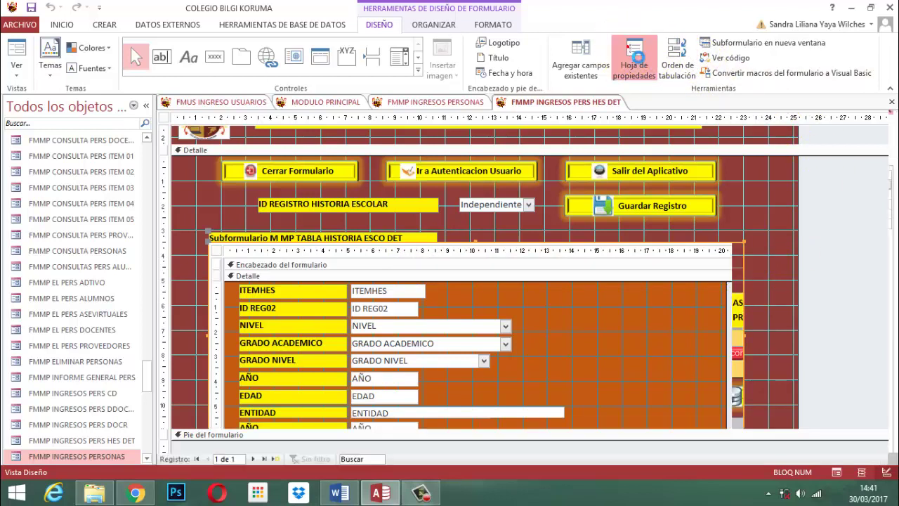
pyautogui.click(772, 159)
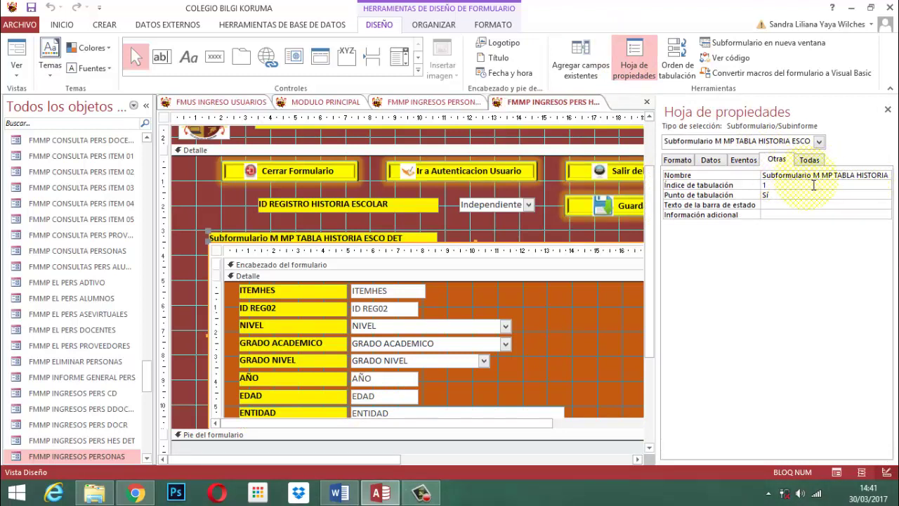
pyautogui.click(843, 175)
pyautogui.click(836, 176)
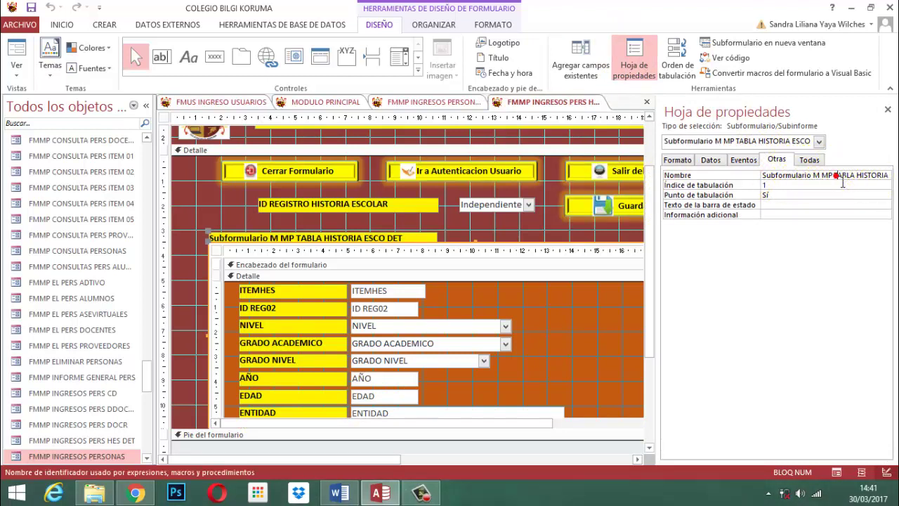
pyautogui.press('End')
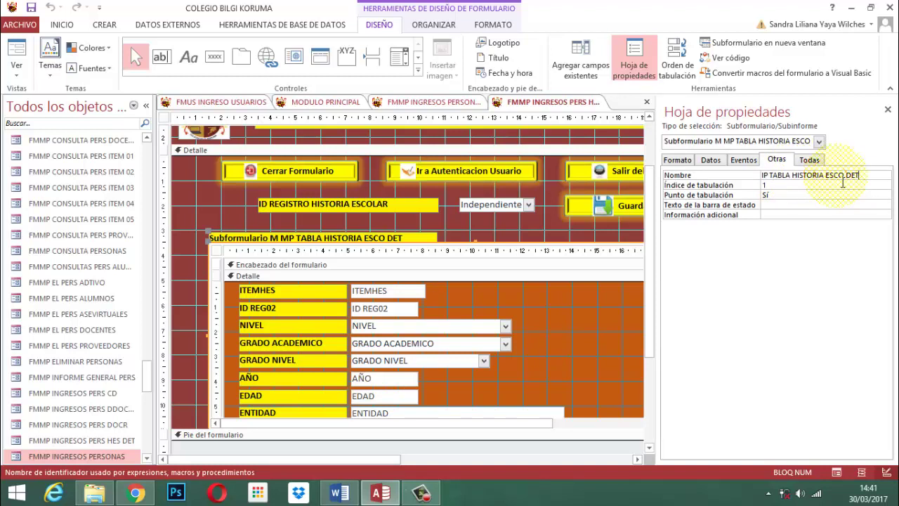
pyautogui.hotkey('shift', 'Home')
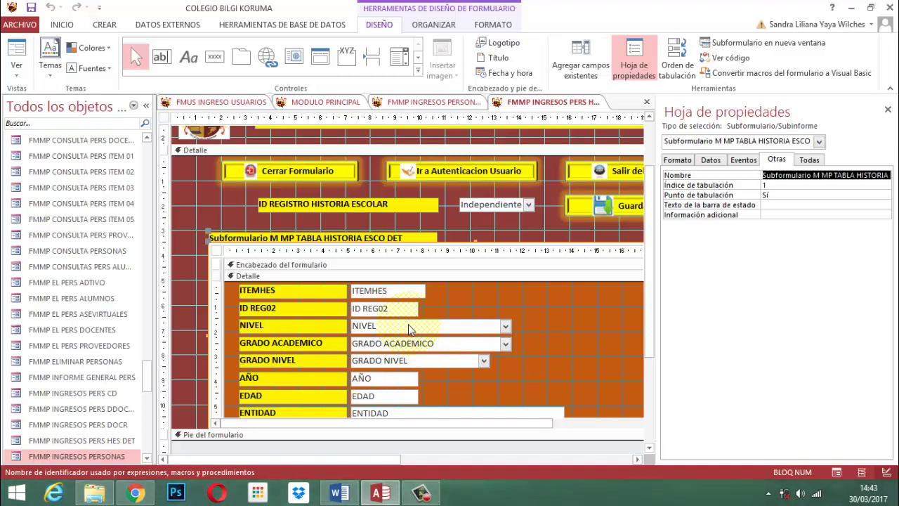
# Inspect the NIVEL combo box's Origen de la fila query on the Datos tab.
pyautogui.click(412, 327)
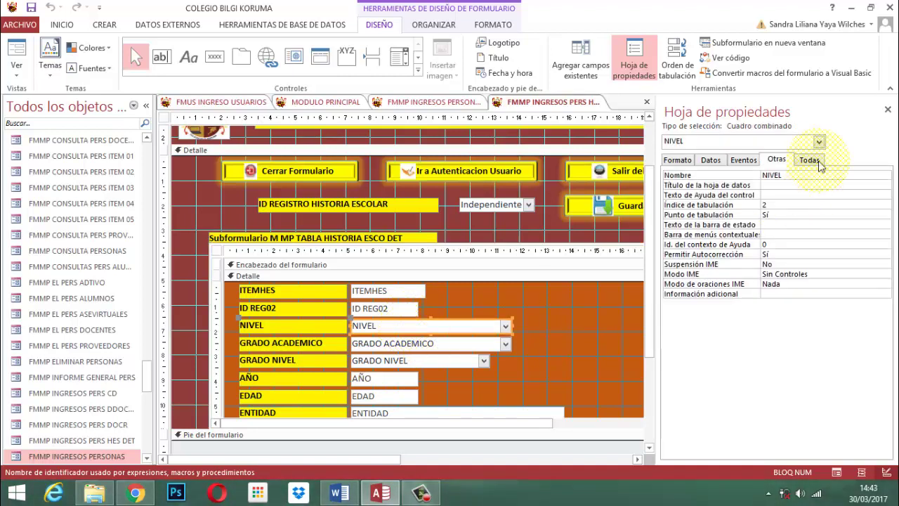
pyautogui.click(711, 160)
pyautogui.click(711, 161)
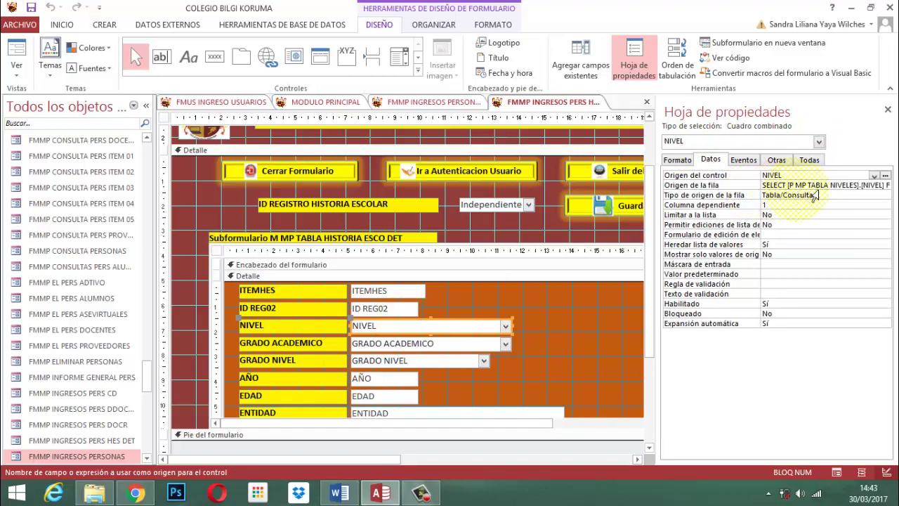
pyautogui.click(833, 186)
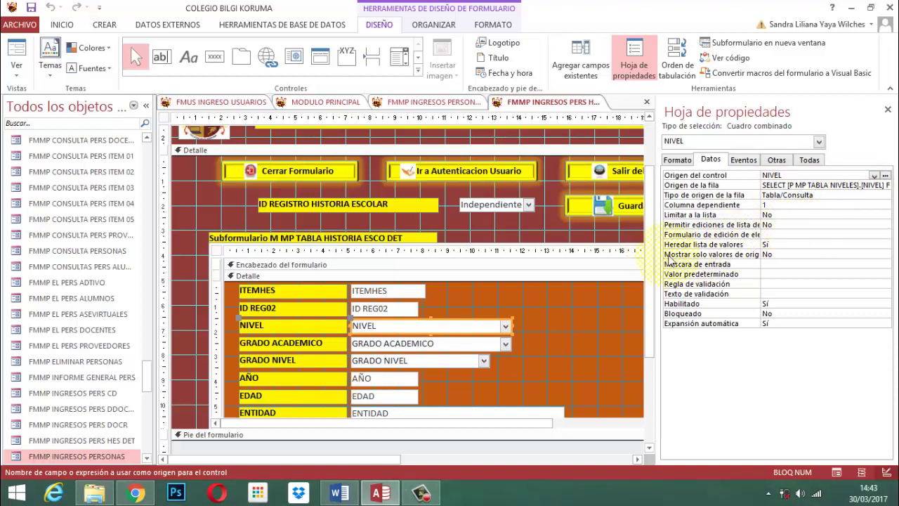
# Compare the NIVEL, GRADO ACADEMICO and GRADO NIVEL combo boxes' row sources, ending on GRADO NIVEL.
pyautogui.click(458, 344)
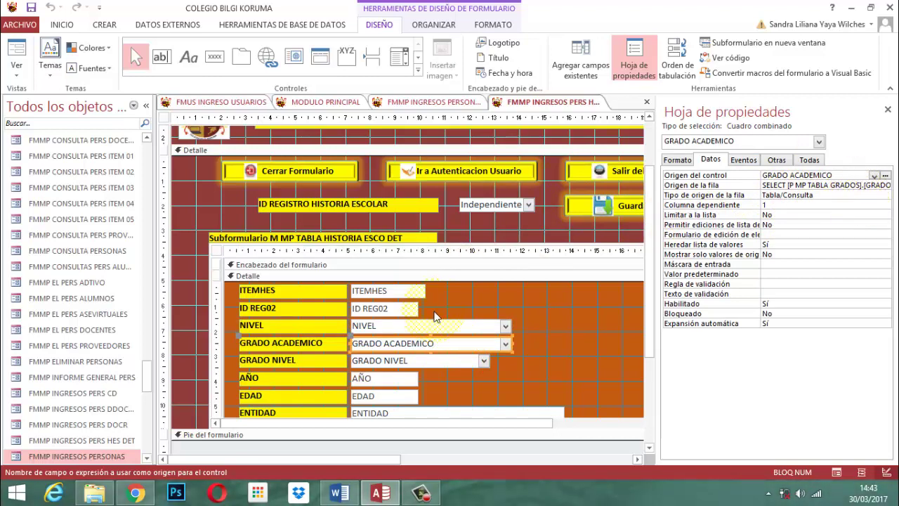
pyautogui.click(417, 361)
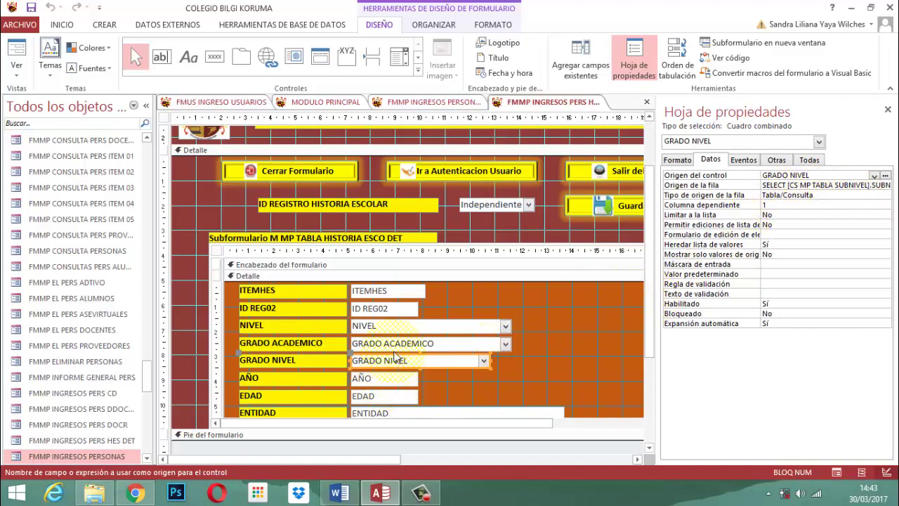
pyautogui.click(393, 325)
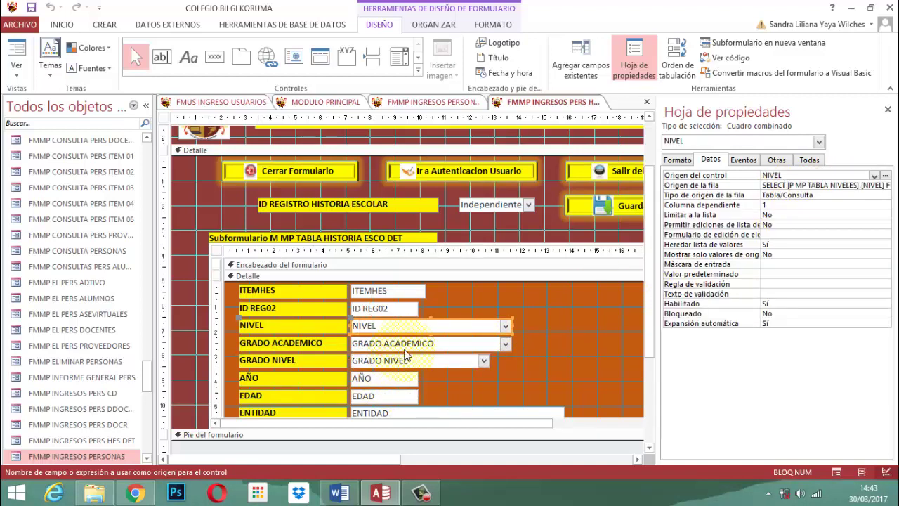
pyautogui.click(404, 343)
pyautogui.click(401, 360)
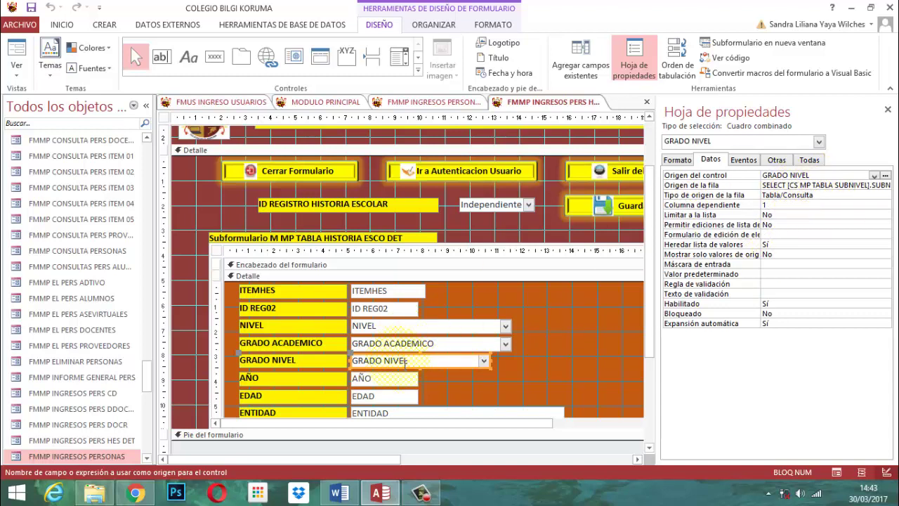
pyautogui.moveTo(391, 346); pyautogui.dragTo(388, 345)
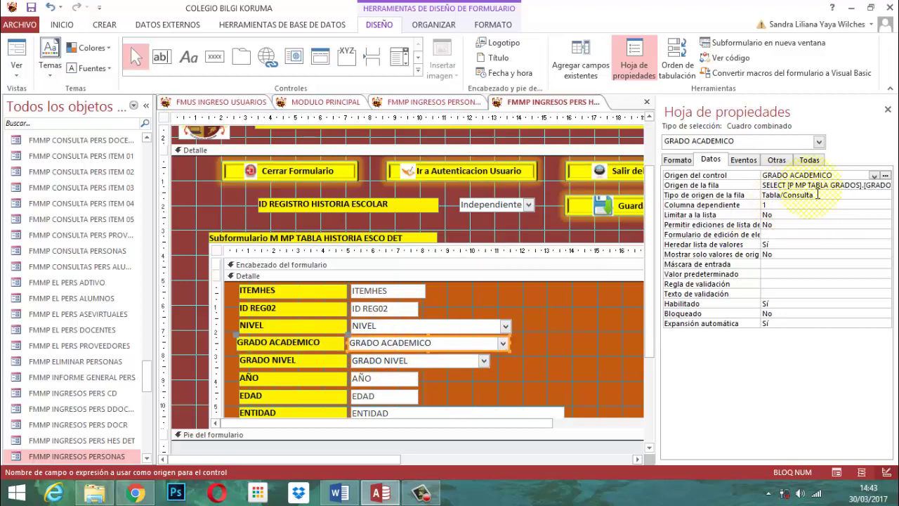
pyautogui.click(440, 330)
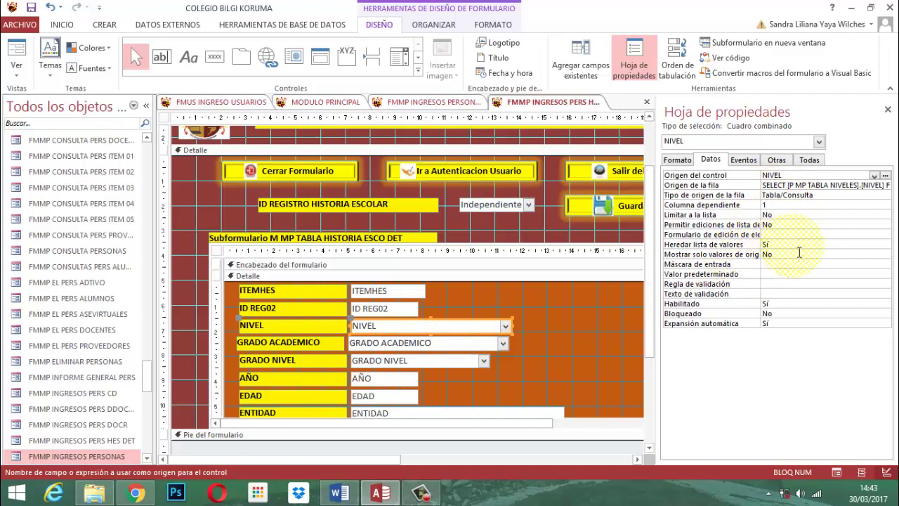
pyautogui.click(796, 186)
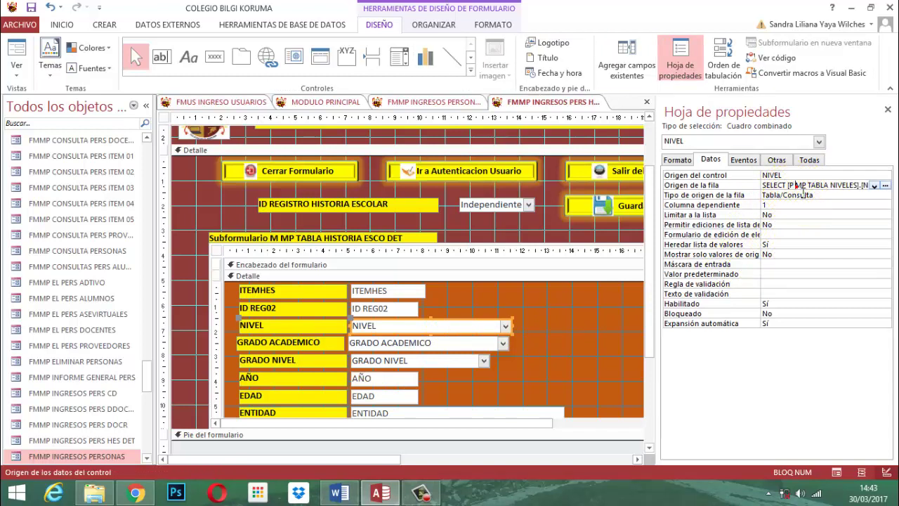
pyautogui.click(415, 366)
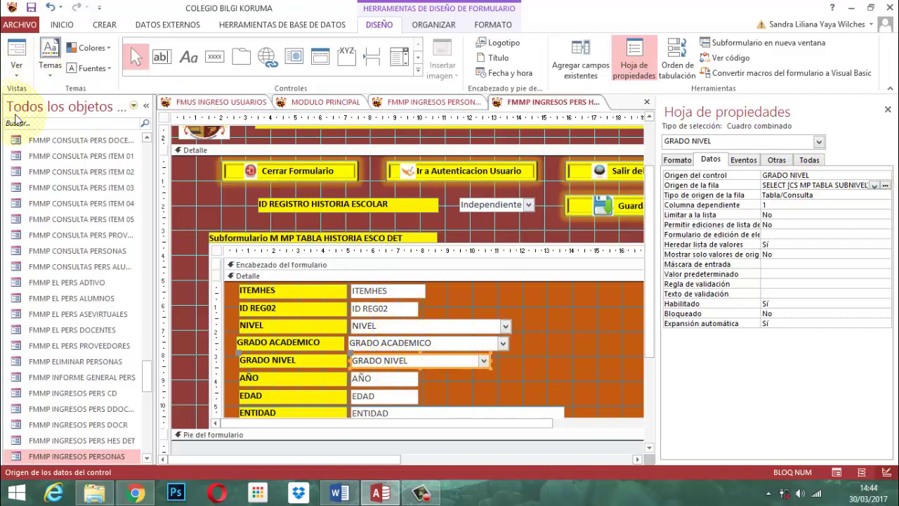
# Search 'cs mp tabla sub' and open the CS MP TABLA SUBNIVEL query in Design view.
pyautogui.click(35, 121)
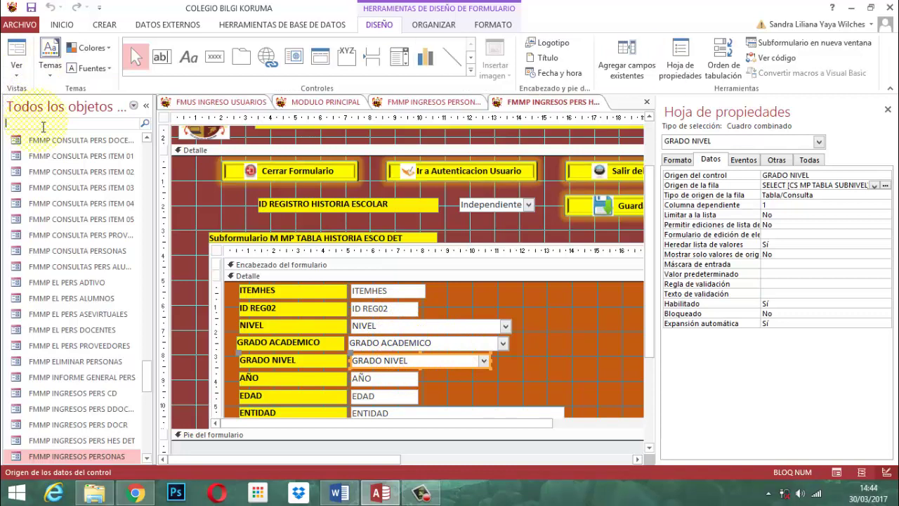
pyautogui.write('cs')
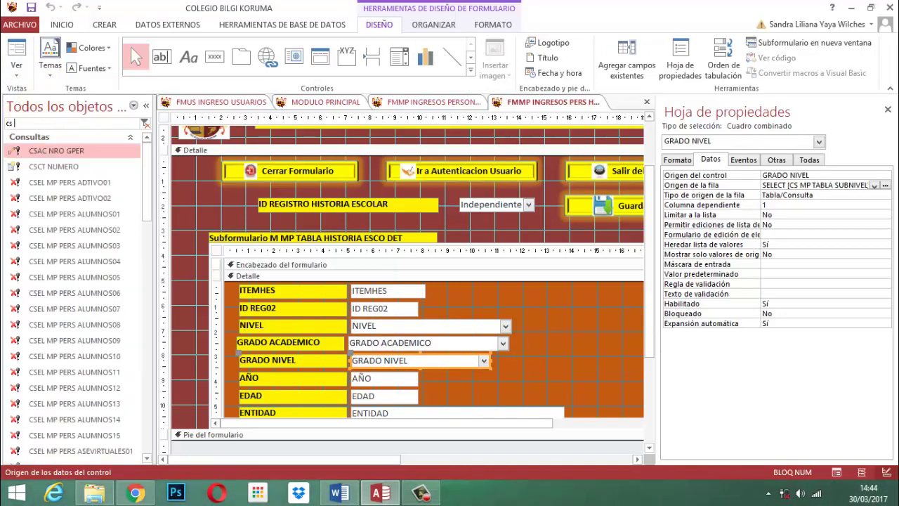
pyautogui.write(' mp tabla s')
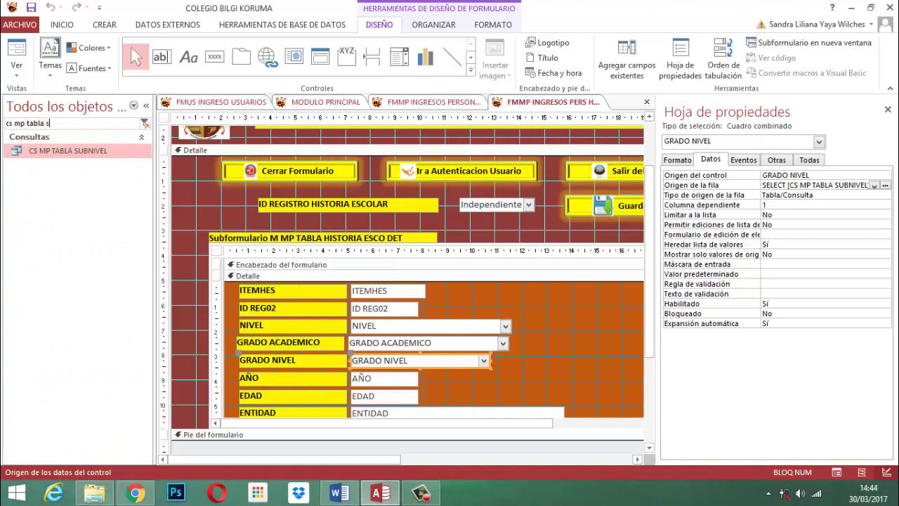
pyautogui.write('ub')
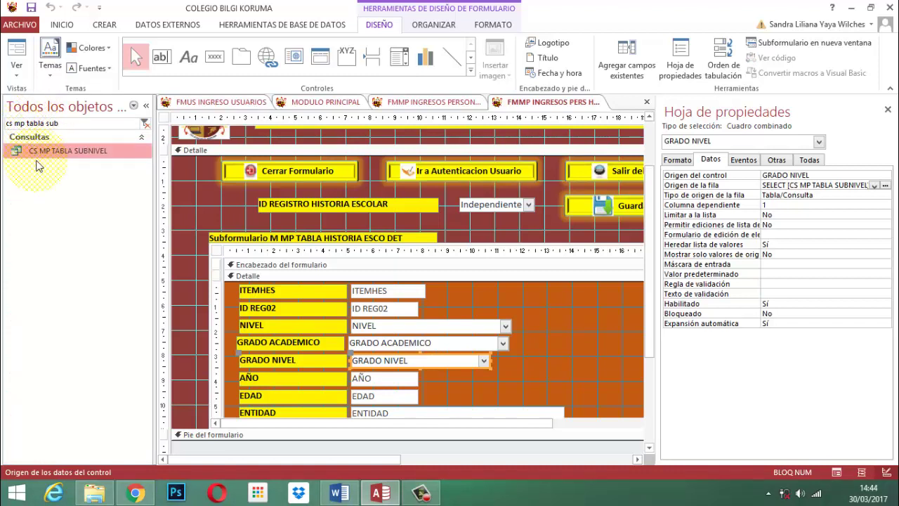
pyautogui.click(57, 152)
pyautogui.rightClick(56, 152)
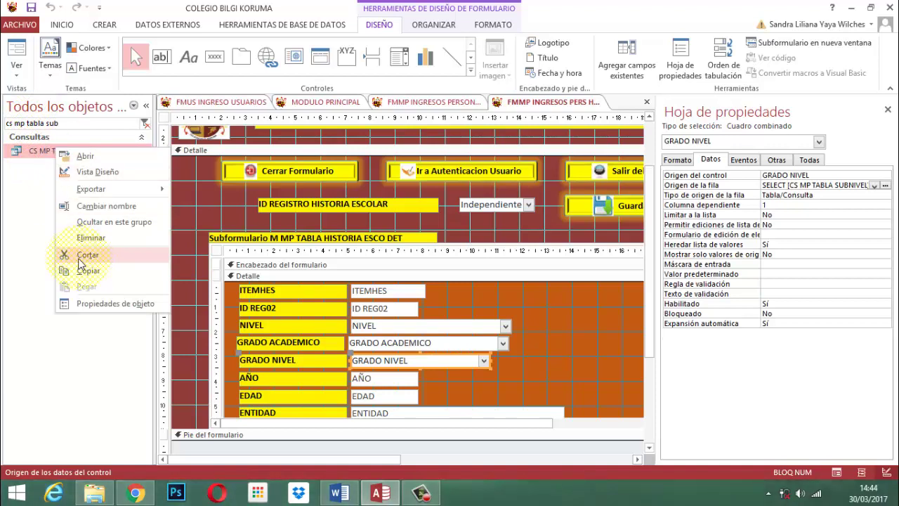
pyautogui.click(87, 173)
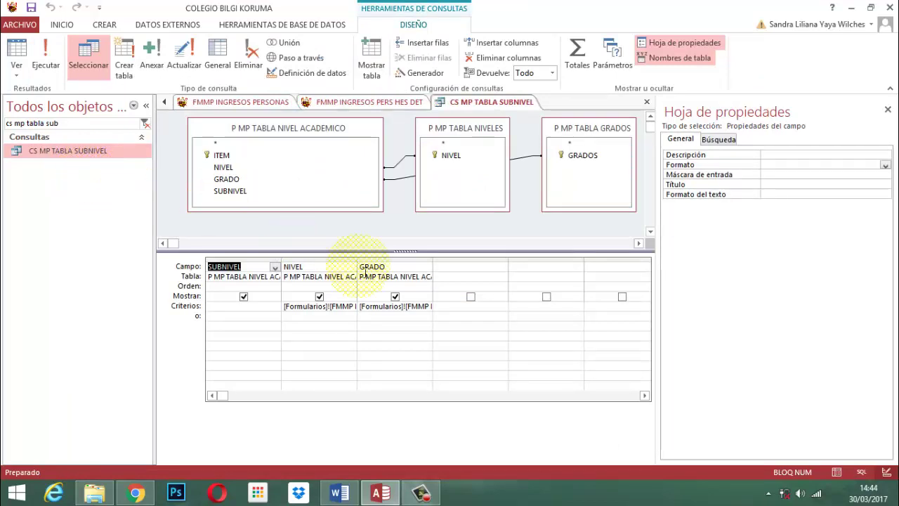
# Widen the NIVEL column and remove the trailing ![NIVEL] from its criterion.
pyautogui.moveTo(363, 266); pyautogui.dragTo(550, 267)
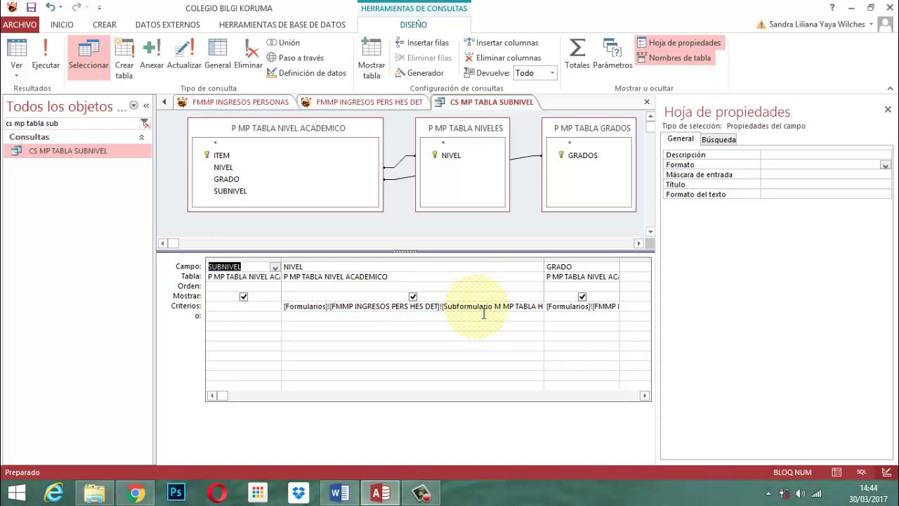
pyautogui.click(484, 313)
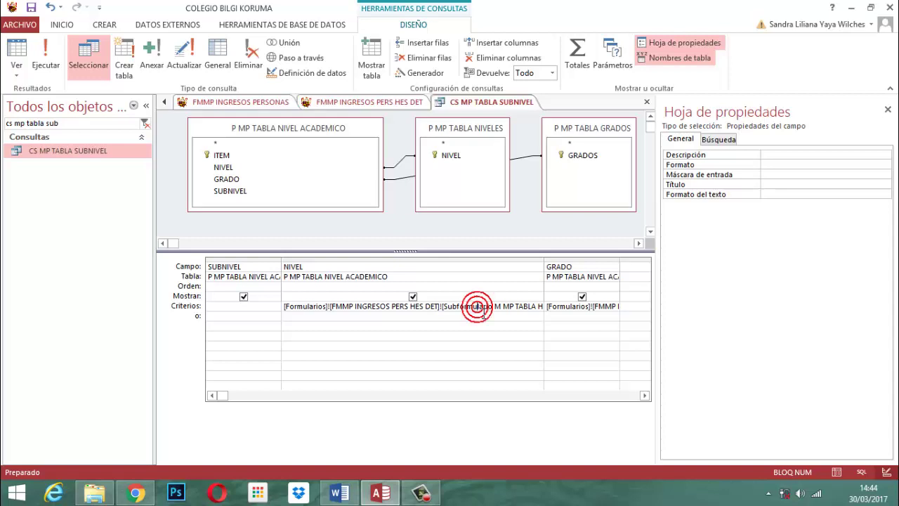
pyautogui.press('End')
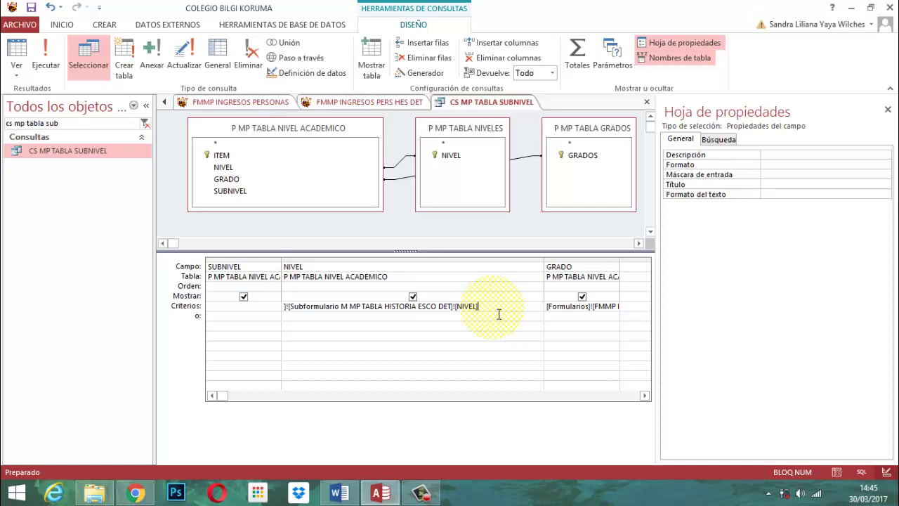
pyautogui.click(499, 313)
pyautogui.press('BackSpace')
pyautogui.press('BackSpace')
pyautogui.press('BackSpace')
pyautogui.press('BackSpace')
pyautogui.press('BackSpace')
pyautogui.press('BackSpace')
pyautogui.press('BackSpace')
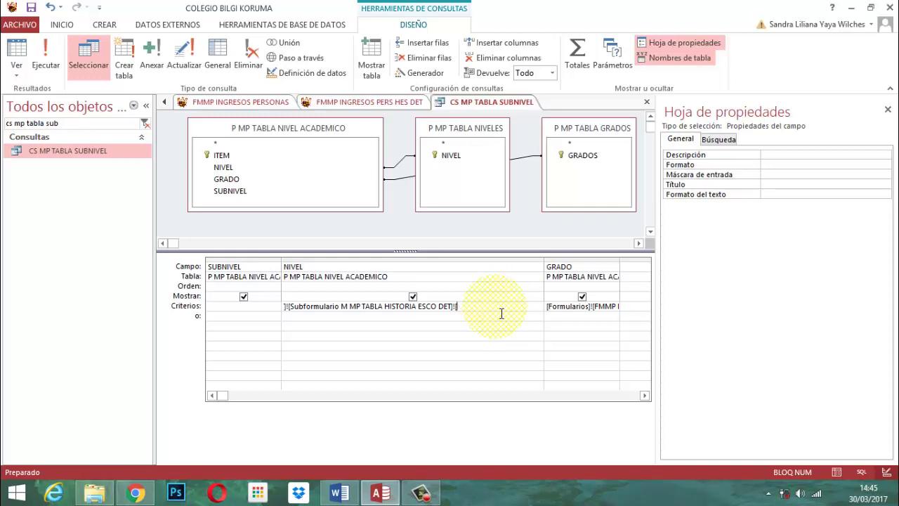
pyautogui.press('BackSpace')
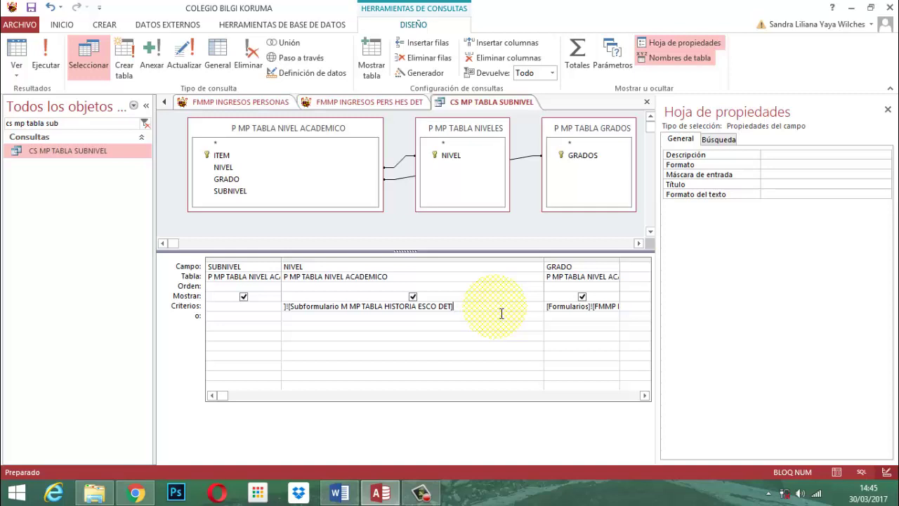
# Extend the NIVEL criterion to end with .[Formulario]![NIVEL] and select the whole expression.
pyautogui.write('.')
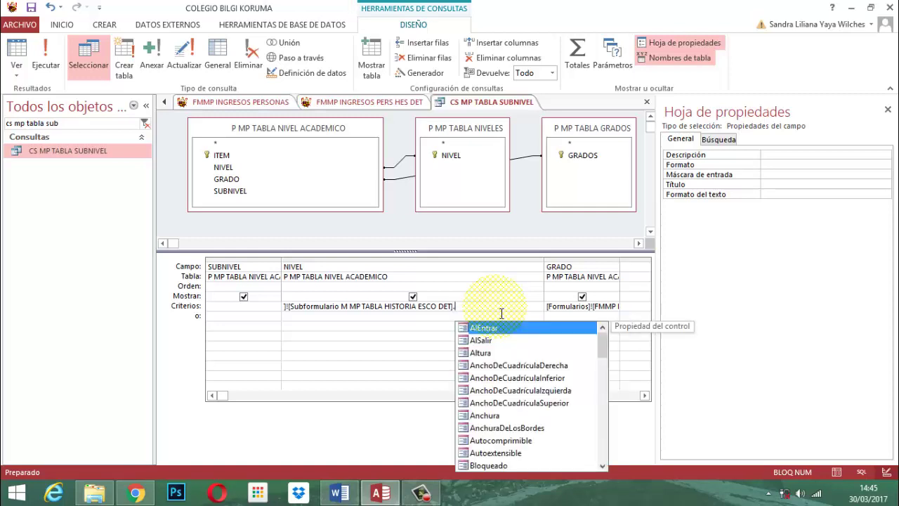
pyautogui.write('f')
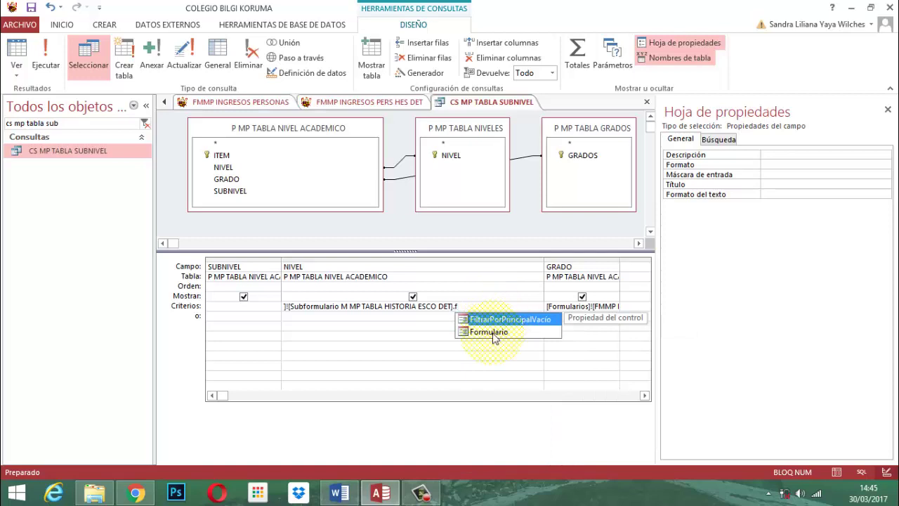
pyautogui.doubleClick(491, 331)
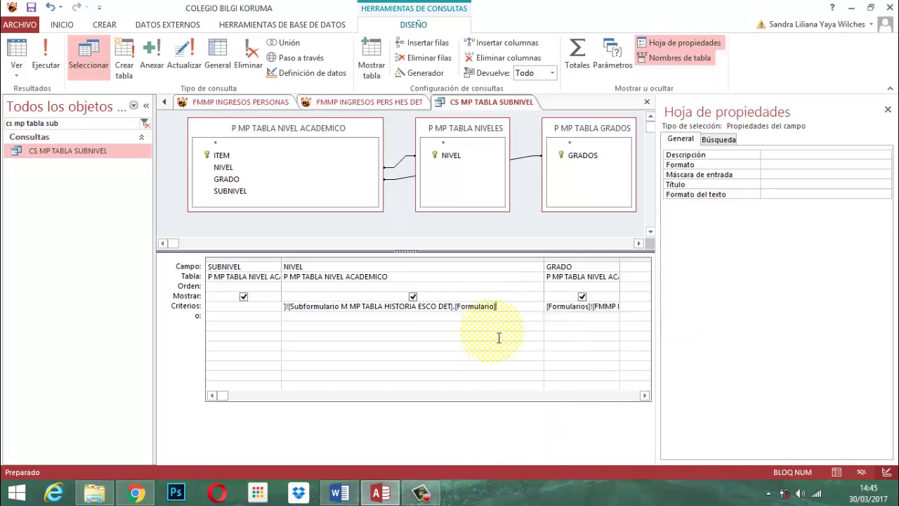
pyautogui.write('!')
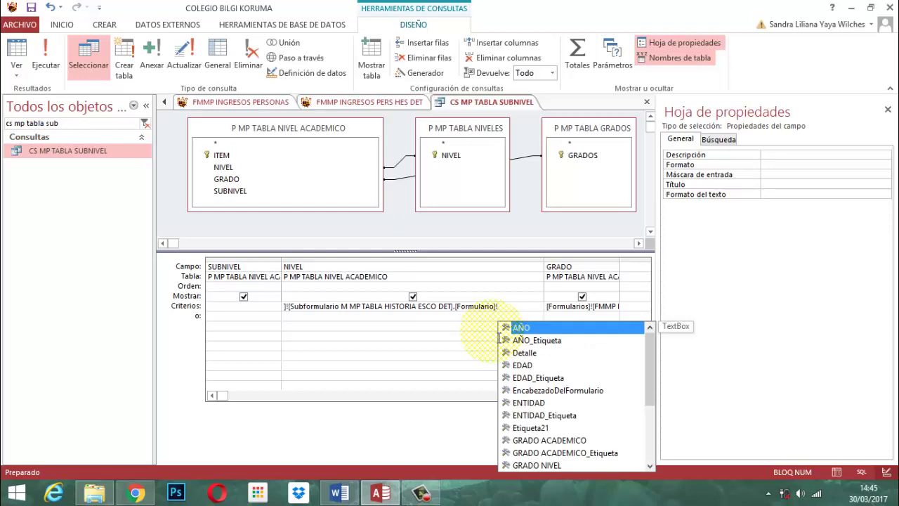
pyautogui.write('n')
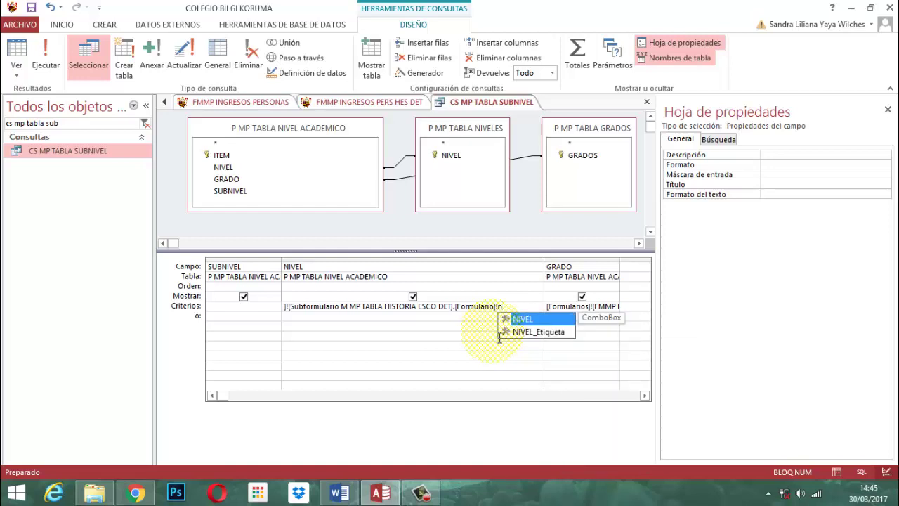
pyautogui.doubleClick(526, 319)
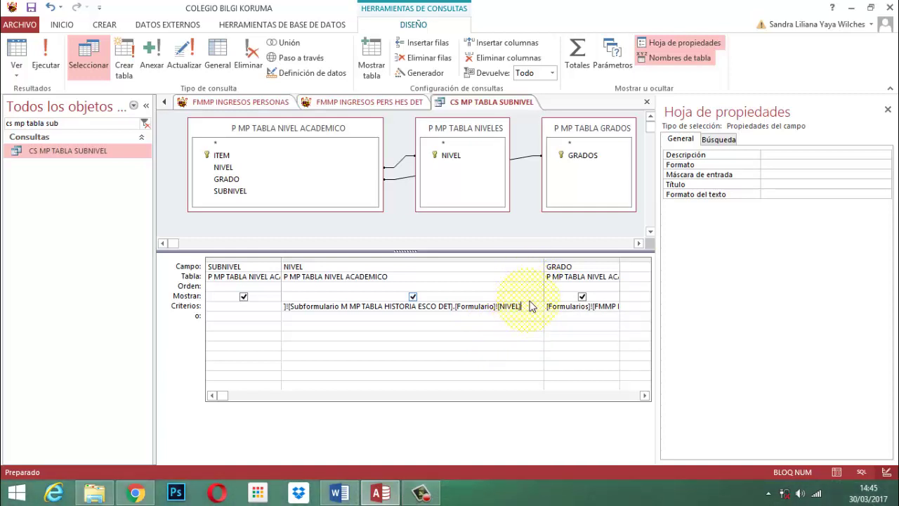
pyautogui.click(532, 306)
pyautogui.moveTo(539, 312); pyautogui.dragTo(229, 304)
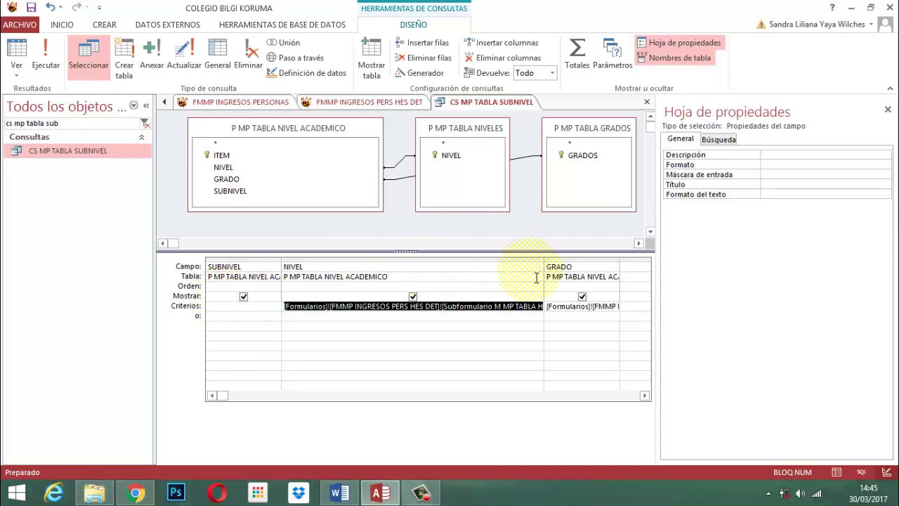
# Narrow the NIVEL column, widen GRADO, and delete GRADO's old criterion.
pyautogui.moveTo(545, 259); pyautogui.dragTo(402, 262)
pyautogui.moveTo(480, 261); pyautogui.dragTo(636, 261)
pyautogui.click(479, 304)
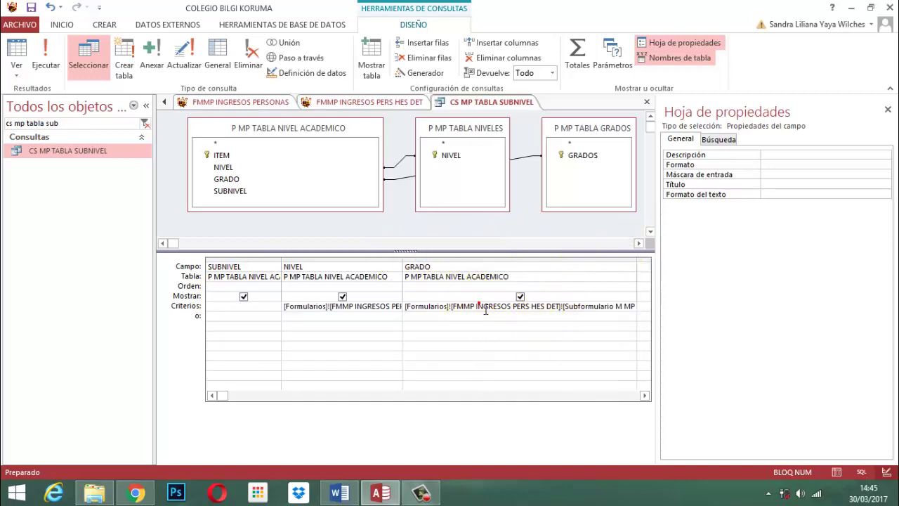
pyautogui.press('End')
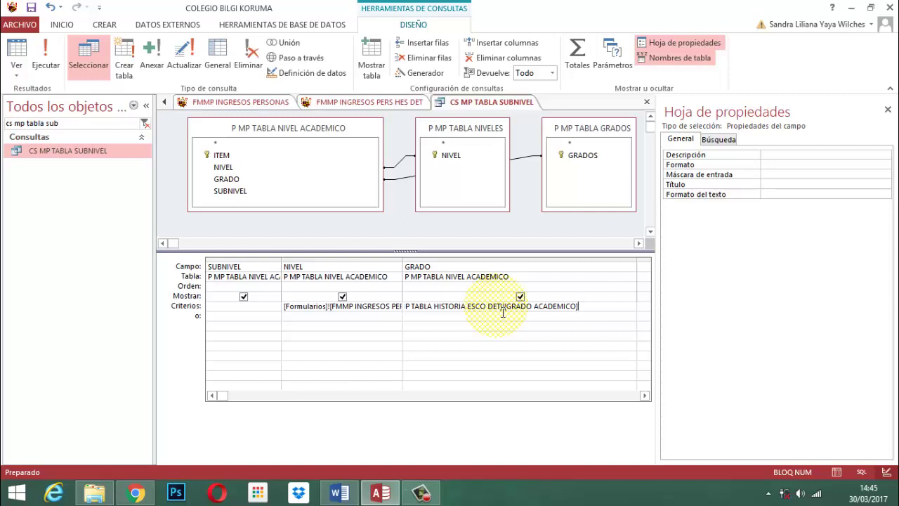
pyautogui.hotkey('shift', 'Home')
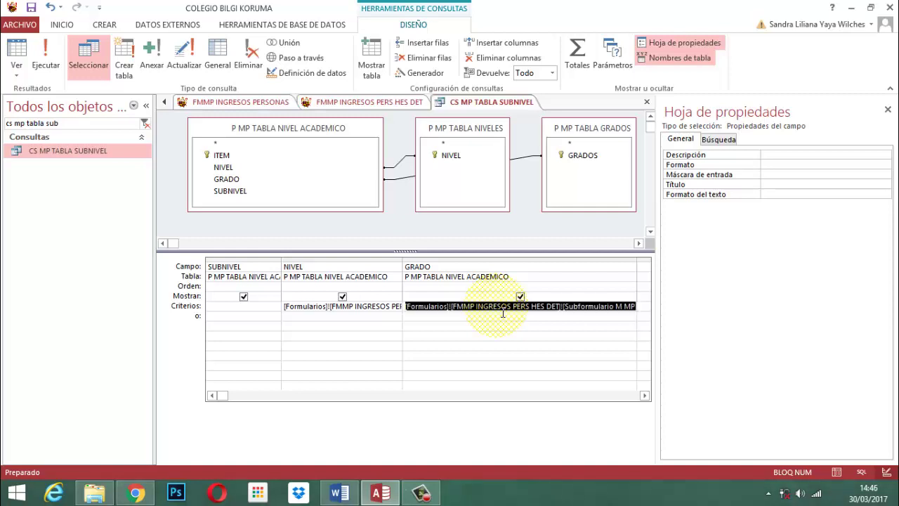
pyautogui.press('Delete')
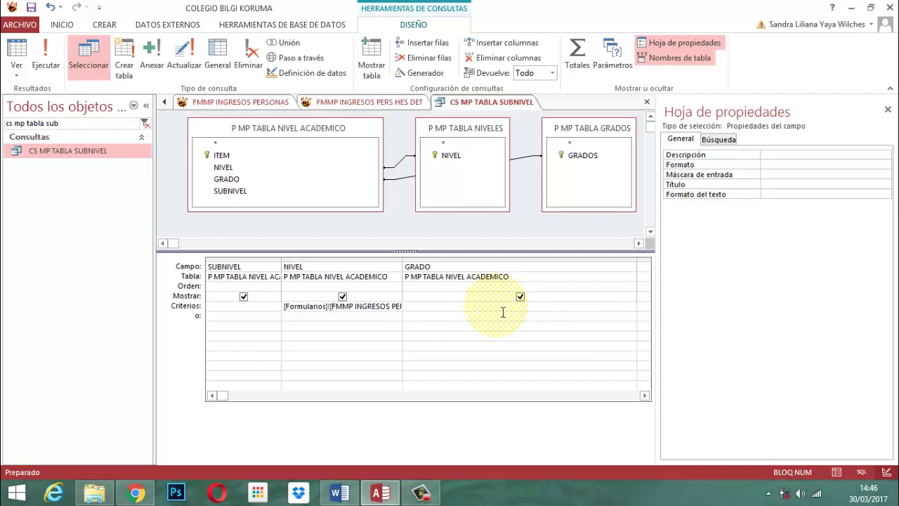
# Paste the NIVEL expression into GRADO's criterion, swapping [NIVEL] for [GRADO ACADEMICO].
pyautogui.hotkey('ctrl', 'v')
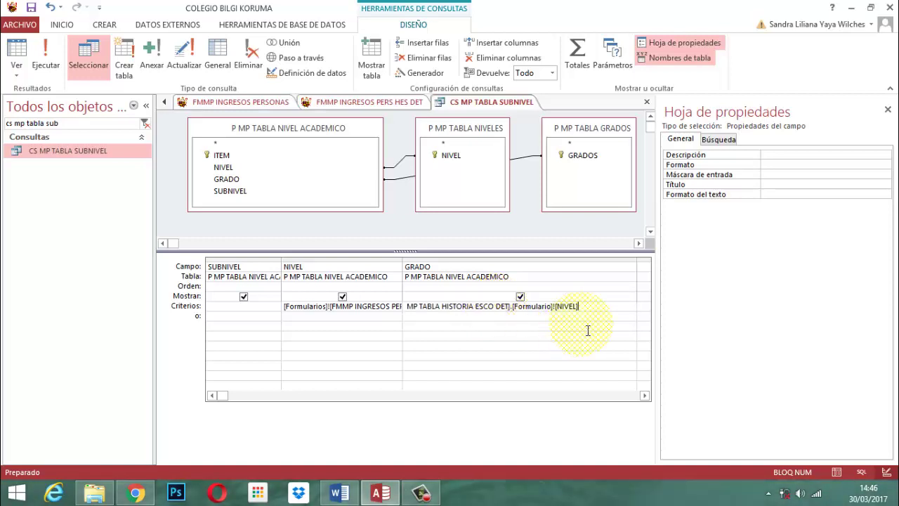
pyautogui.press('BackSpace')
pyautogui.press('BackSpace')
pyautogui.press('BackSpace')
pyautogui.press('BackSpace')
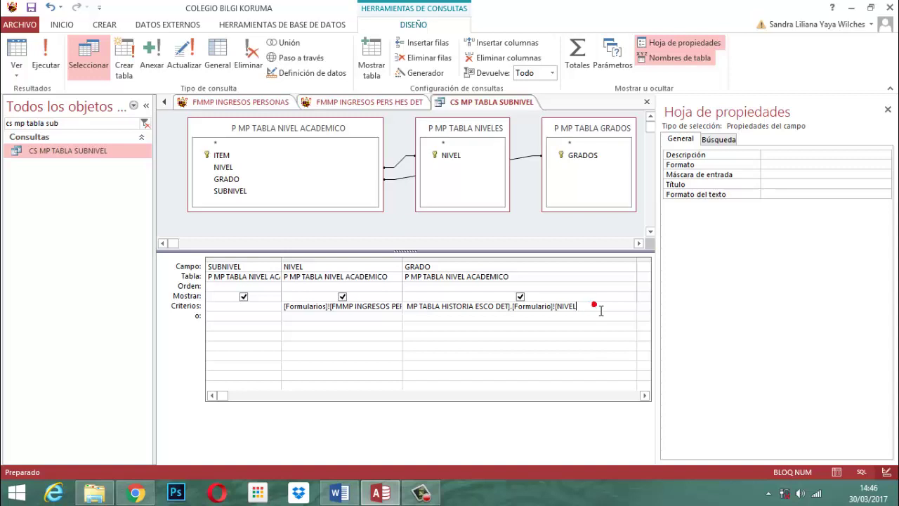
pyautogui.click(601, 311)
pyautogui.press('BackSpace')
pyautogui.press('BackSpace')
pyautogui.press('BackSpace')
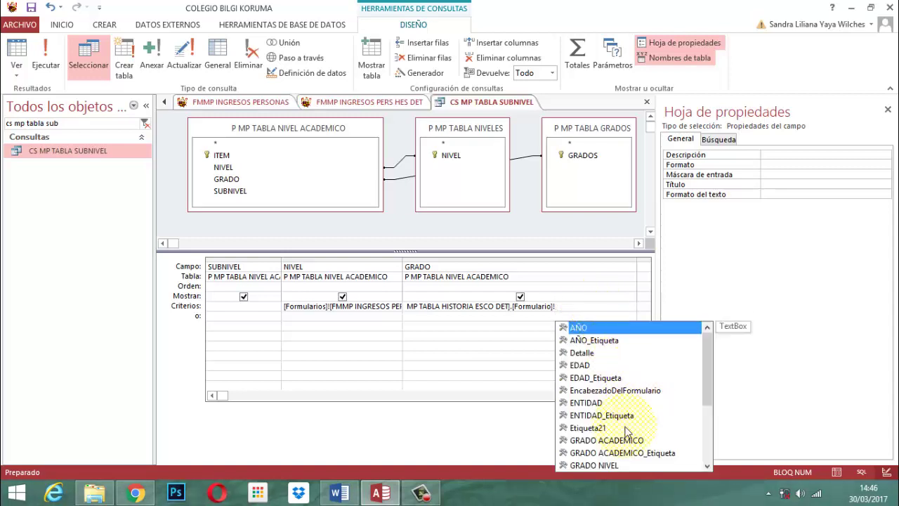
pyautogui.click(618, 441)
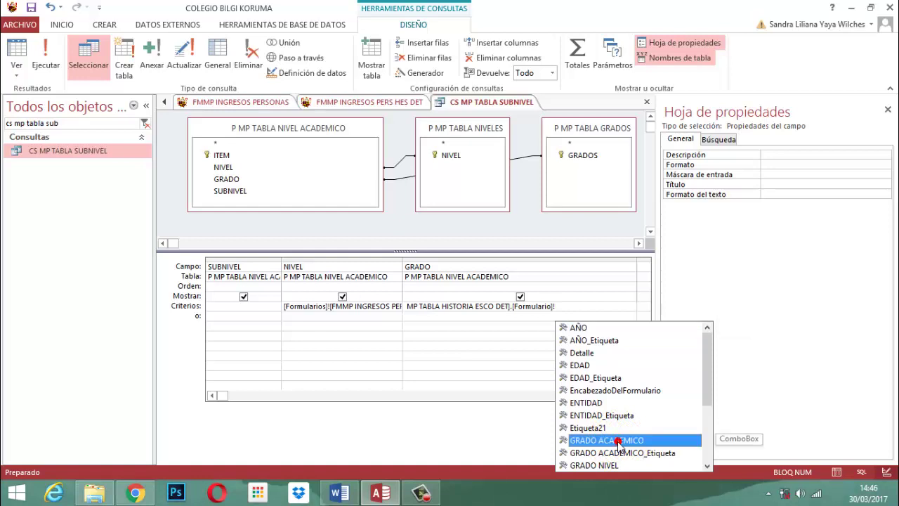
pyautogui.doubleClick(618, 440)
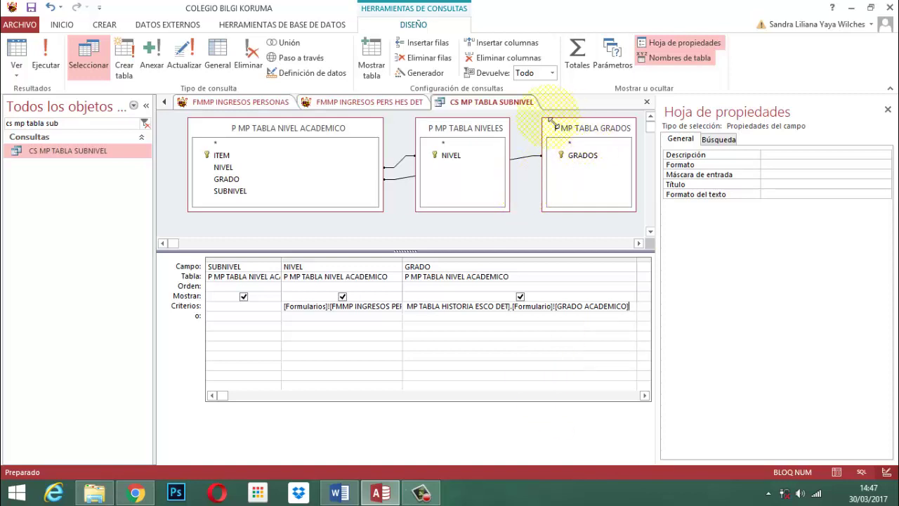
# Save and close the CS MP TABLA SUBNIVEL query.
pyautogui.rightClick(484, 105)
pyautogui.click(513, 112)
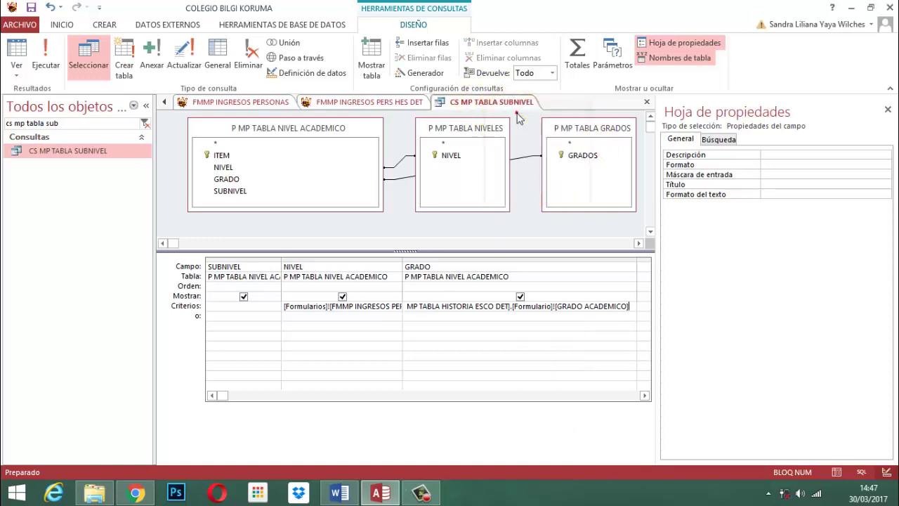
pyautogui.rightClick(489, 104)
pyautogui.click(521, 127)
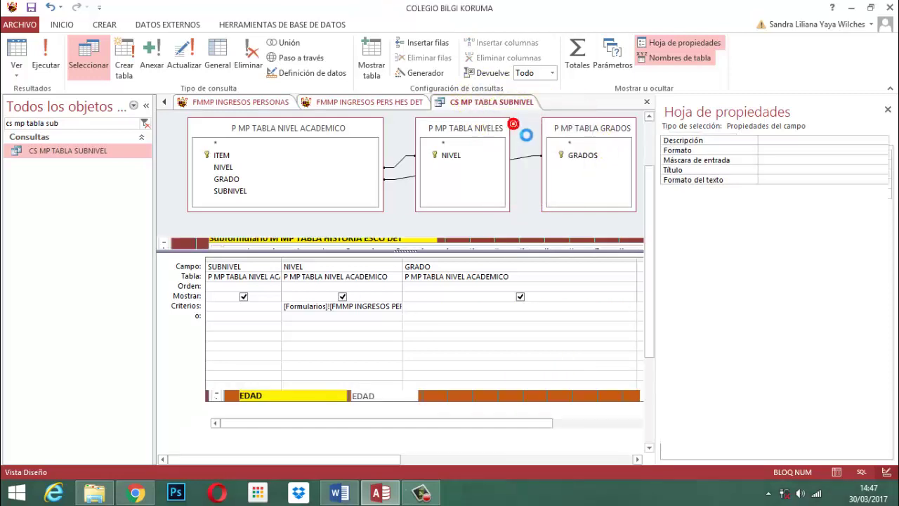
# Hide the property sheet and switch the detail form to Vista Formulario.
pyautogui.click(888, 109)
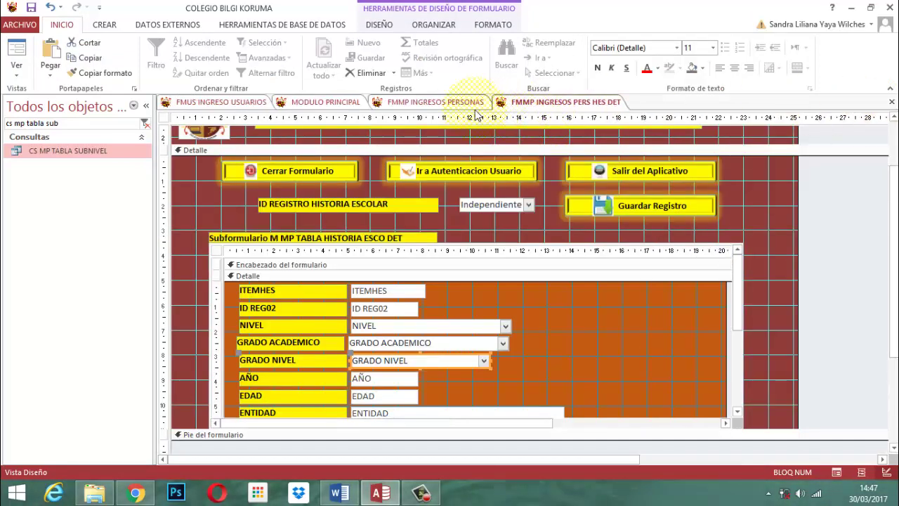
pyautogui.rightClick(555, 106)
pyautogui.click(558, 100)
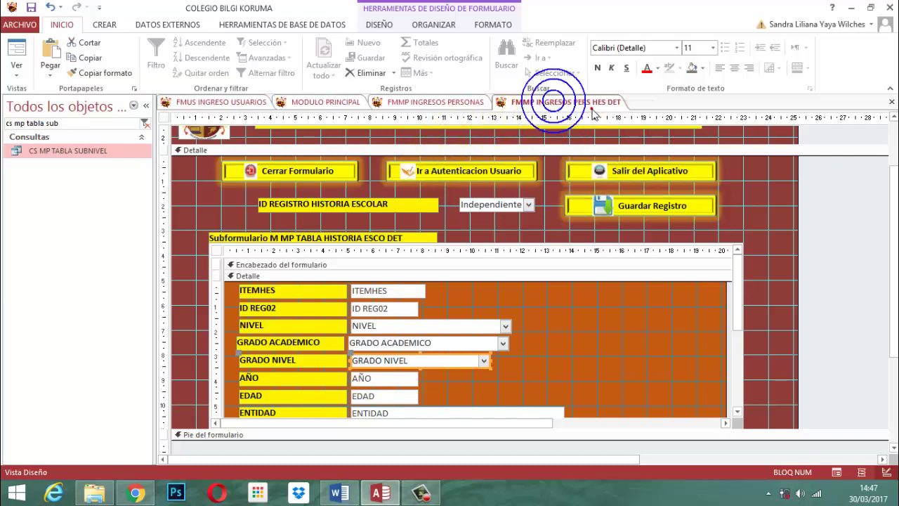
pyautogui.rightClick(575, 106)
pyautogui.click(625, 160)
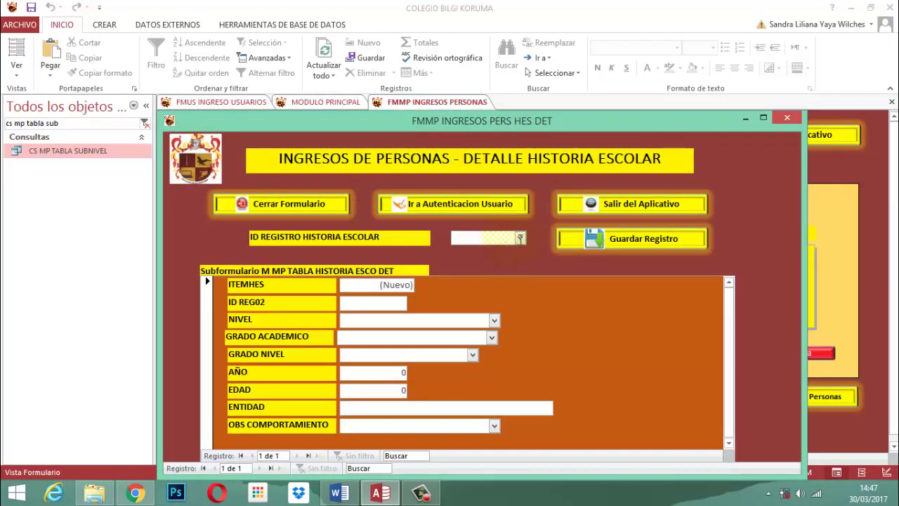
# Choose history record 20170002 and start new subform entry 32, accepting the warning.
pyautogui.click(521, 238)
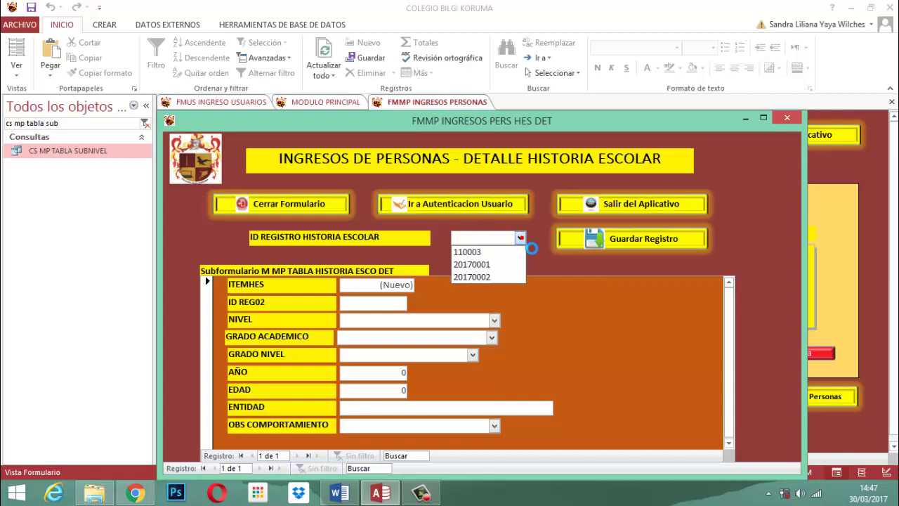
pyautogui.click(483, 279)
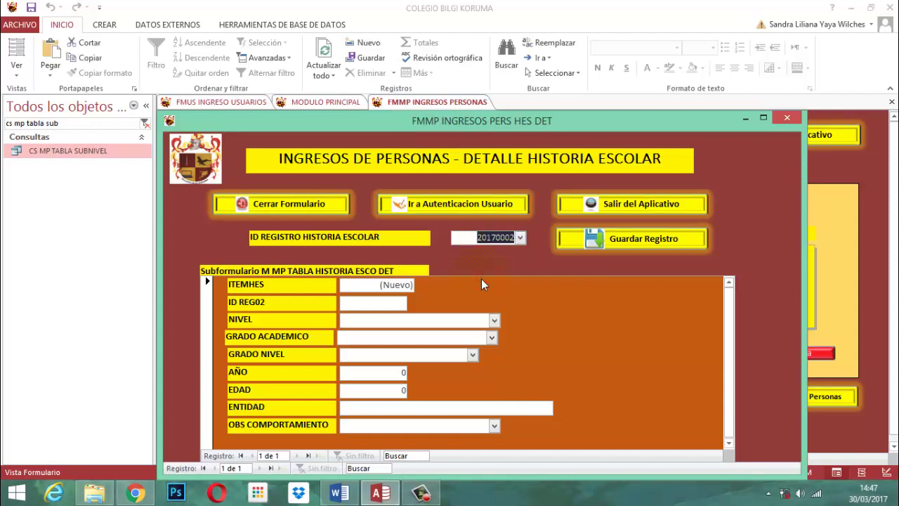
pyautogui.press('Tab')
pyautogui.press('Tab')
pyautogui.press('Tab')
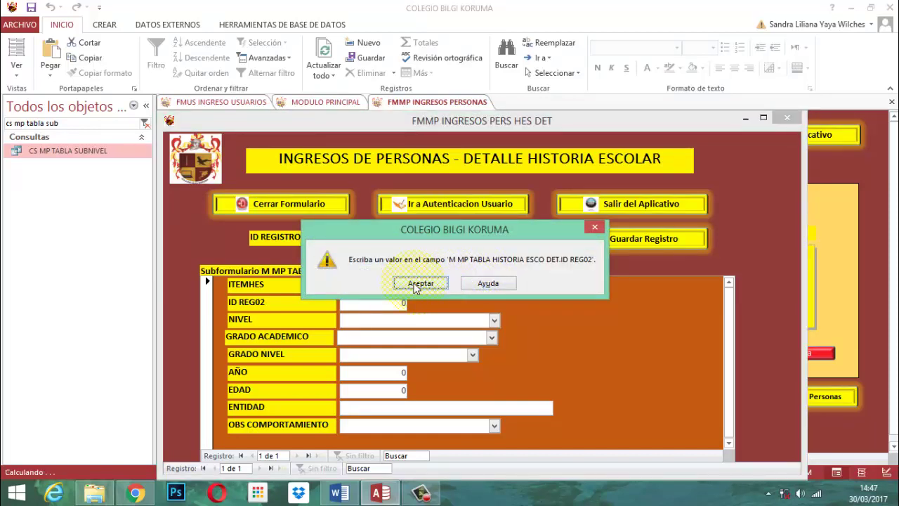
pyautogui.click(419, 283)
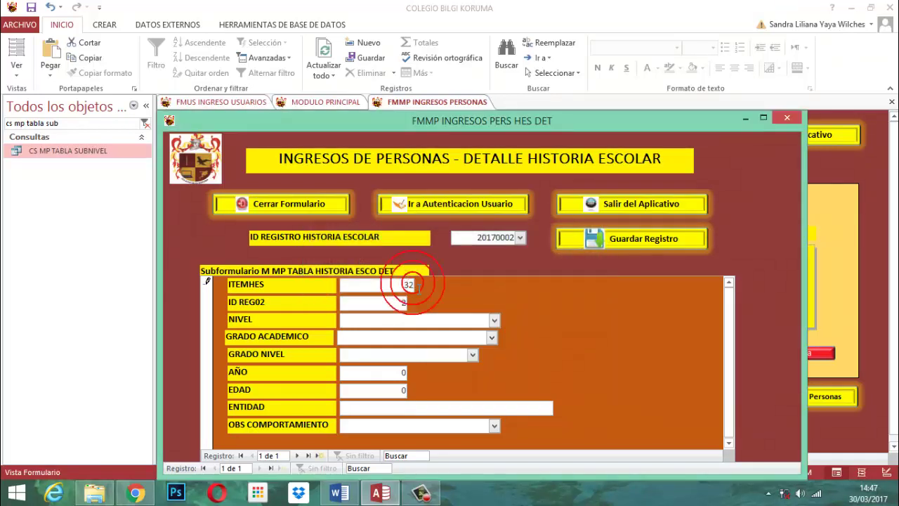
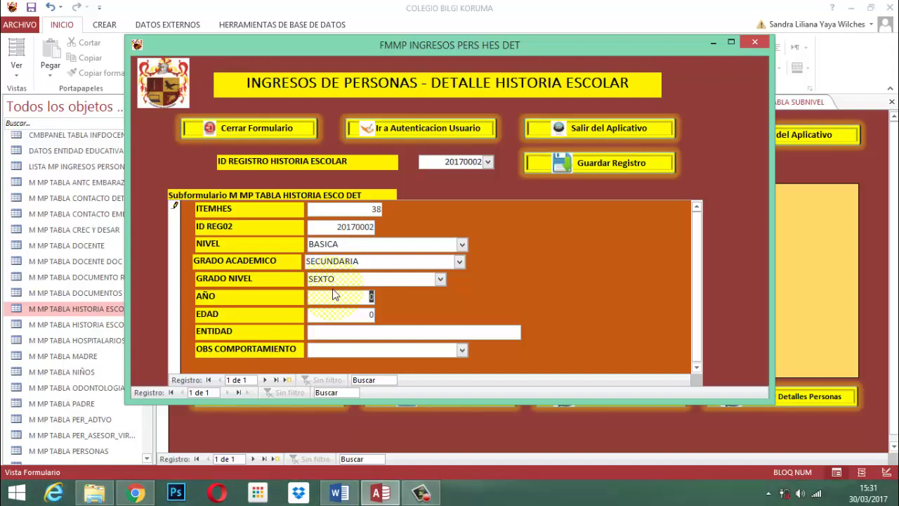
# Enter year 2010, age 11, entity MI UNIVERSO DE LUZ and NORMAL behaviour, then save the record.
pyautogui.write('2010')
pyautogui.press('Tab')
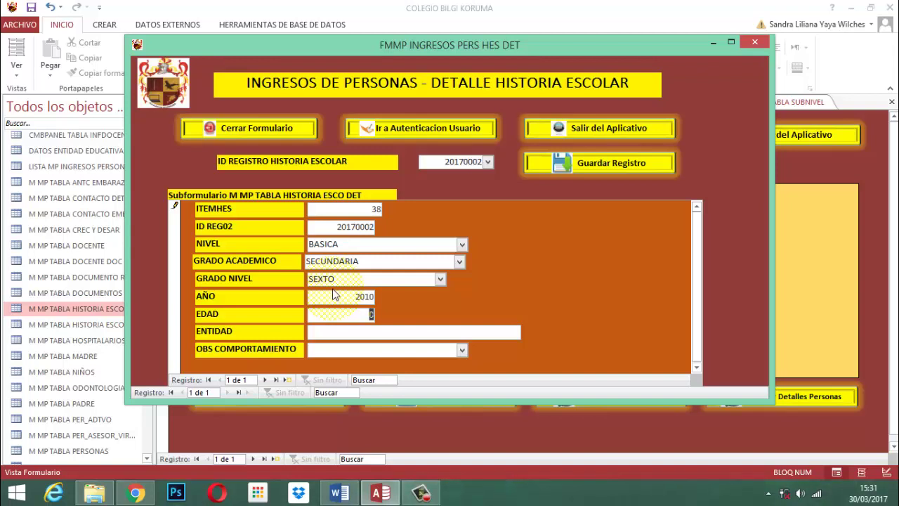
pyautogui.write('11')
pyautogui.press('Tab')
pyautogui.write('mi universo de luz')
pyautogui.press('Tab')
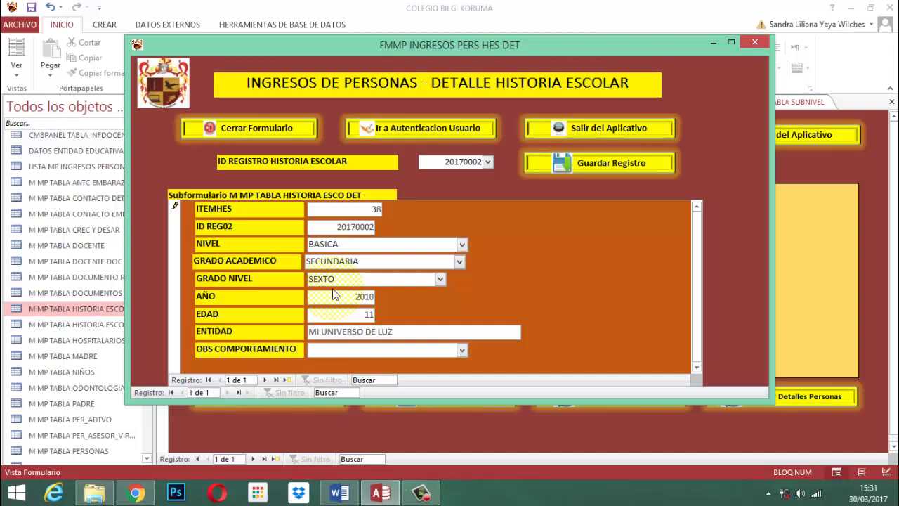
pyautogui.write('nORMAL')
pyautogui.press('Tab')
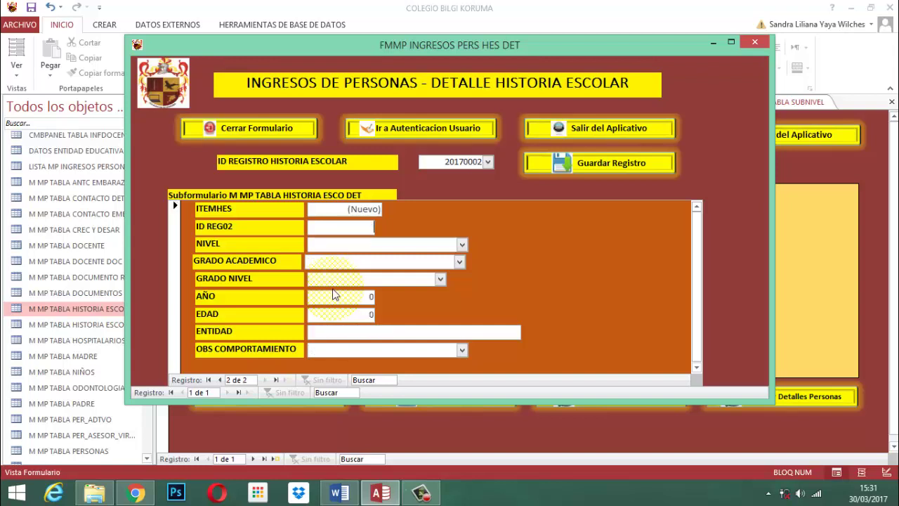
# Dismiss the missing ID REG02 warning and enter 20170002 as the new record's ID REG02.
pyautogui.click(334, 295)
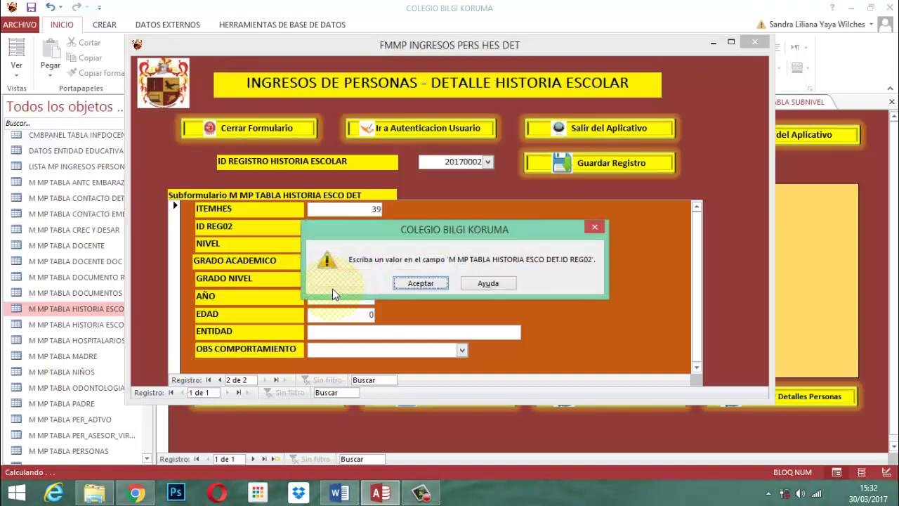
pyautogui.click(427, 284)
pyautogui.click(375, 228)
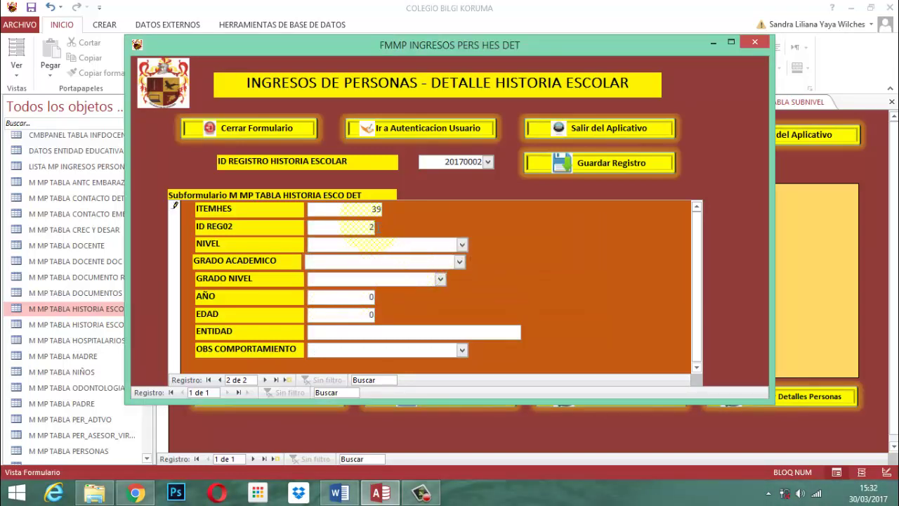
pyautogui.doubleClick(370, 226)
pyautogui.write('2017')
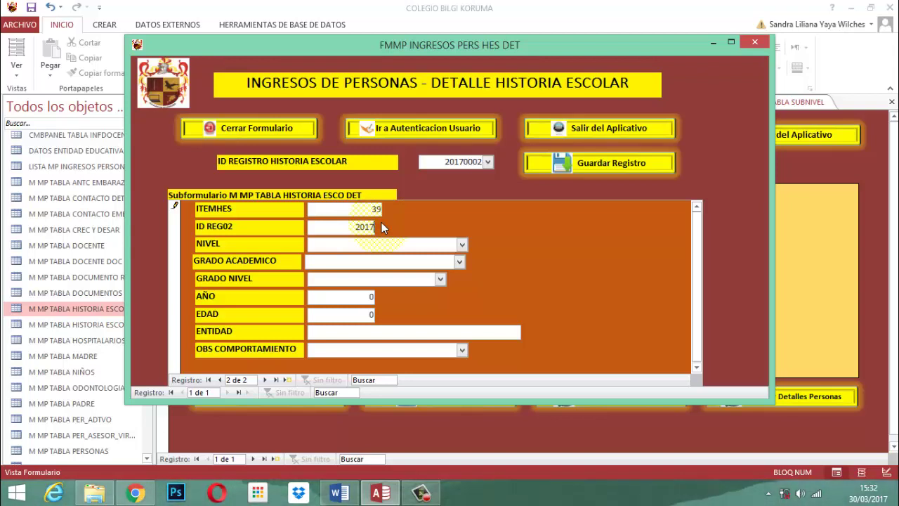
pyautogui.write('0002')
pyautogui.press('Tab')
# Set level BASICA, academic grade SECUNDARIA and grade level SEPTIMO, acknowledging each message.
pyautogui.write('b')
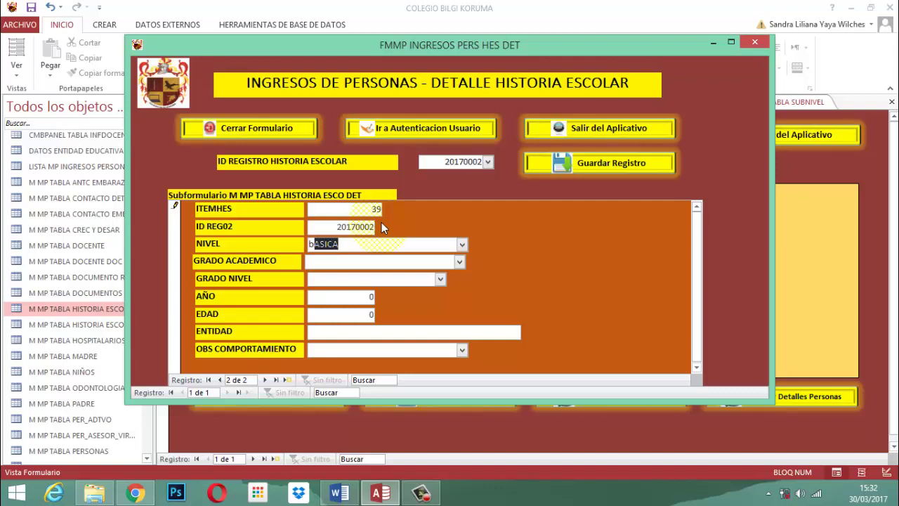
pyautogui.press('Tab')
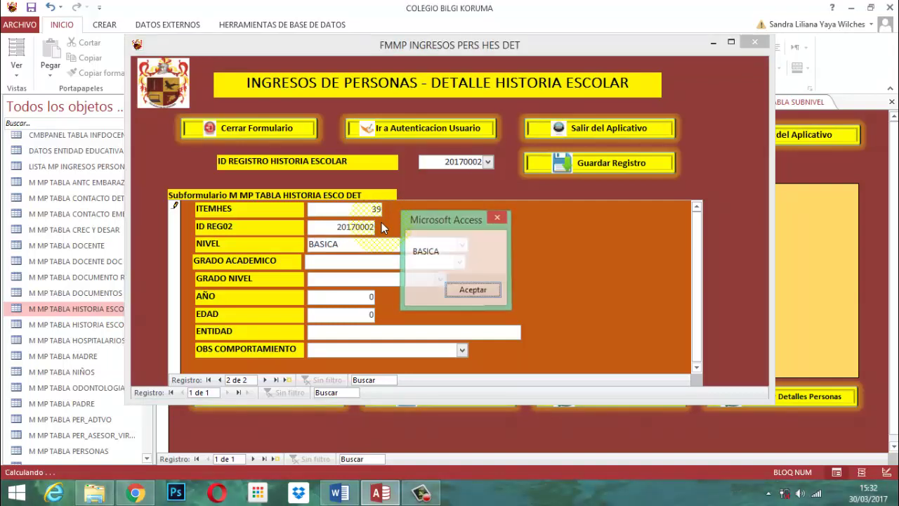
pyautogui.press('Return')
pyautogui.write('sECUNDARIA')
pyautogui.press('Tab')
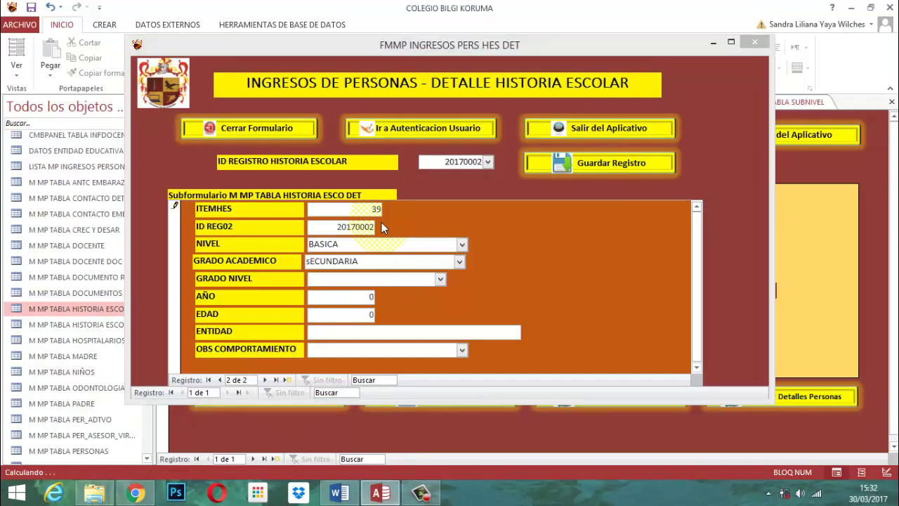
pyautogui.press('Return')
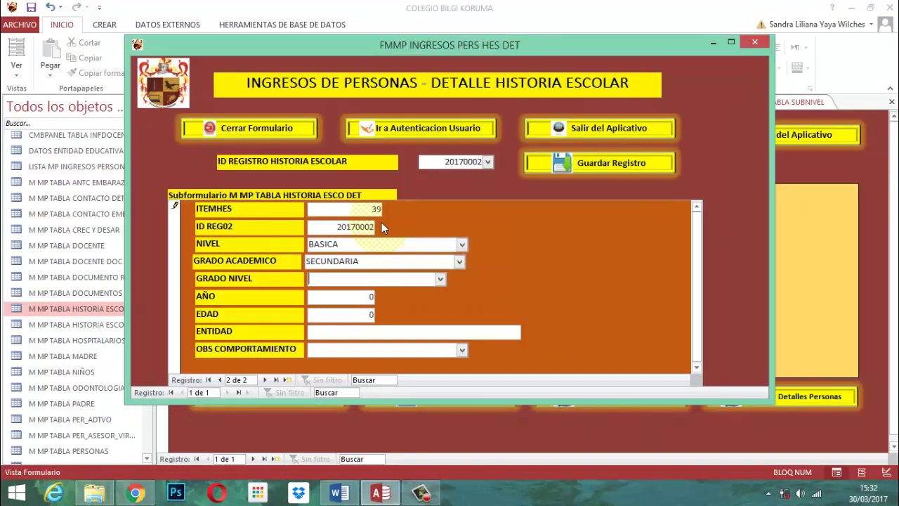
pyautogui.press('F4')
pyautogui.press('Down')
pyautogui.press('Down')
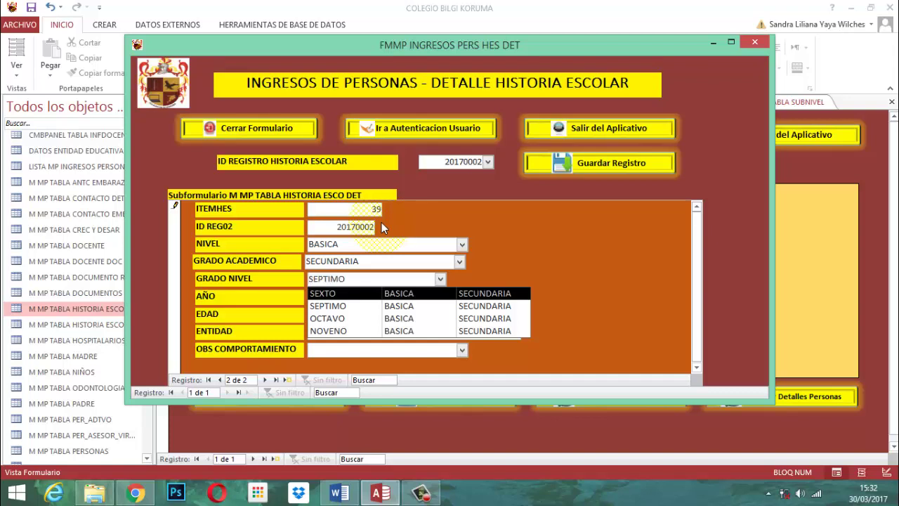
pyautogui.press('Tab')
# Enter year 2011, age 12, entity MI UNIVERSO DE LUZ and NORMAL behaviour, then save.
pyautogui.write('2011')
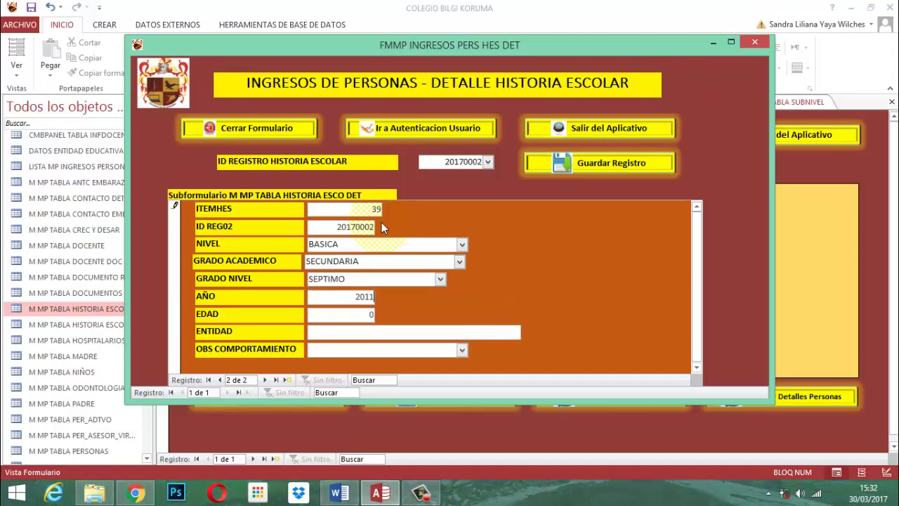
pyautogui.press('Tab')
pyautogui.write('12')
pyautogui.press('Tab')
pyautogui.write('mi universo de luz')
pyautogui.press('Tab')
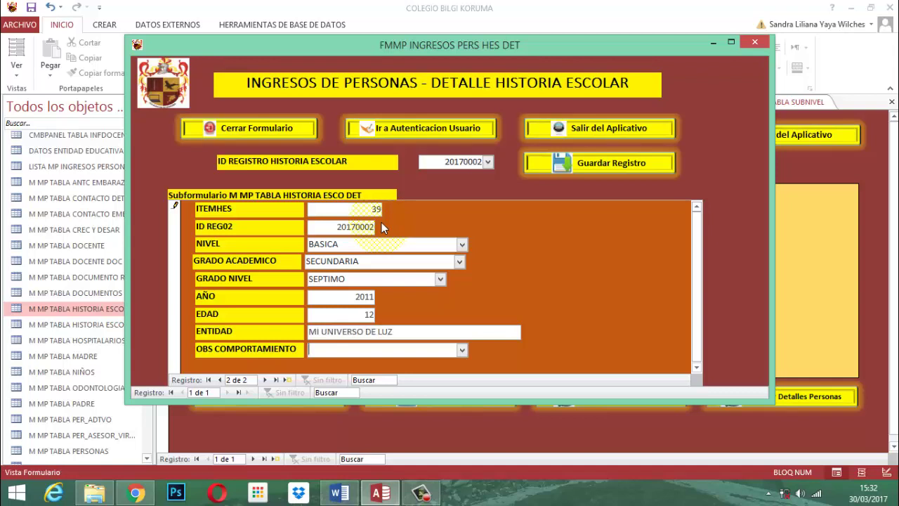
pyautogui.write('nORMAL')
pyautogui.press('Tab')
# Dismiss the missing ID REG02 warning and enter 20170002 as the ID REG02.
pyautogui.press('Tab')
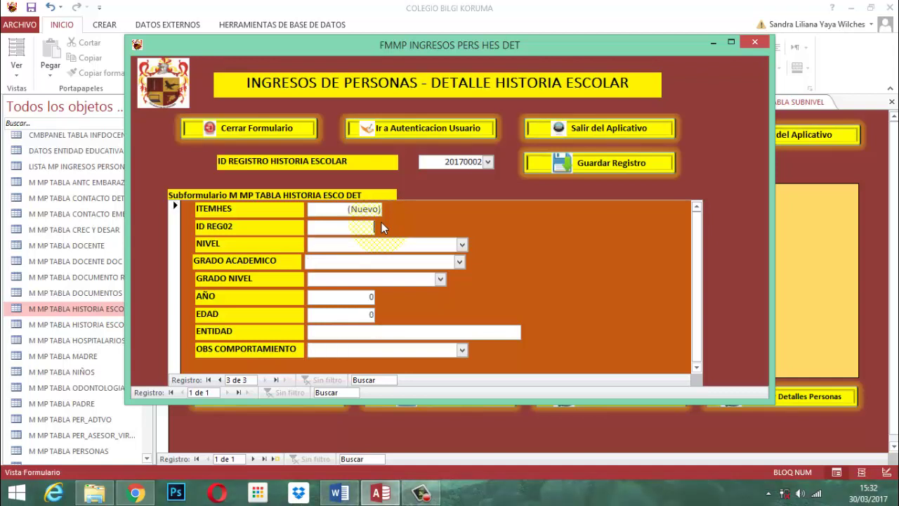
pyautogui.press('Tab')
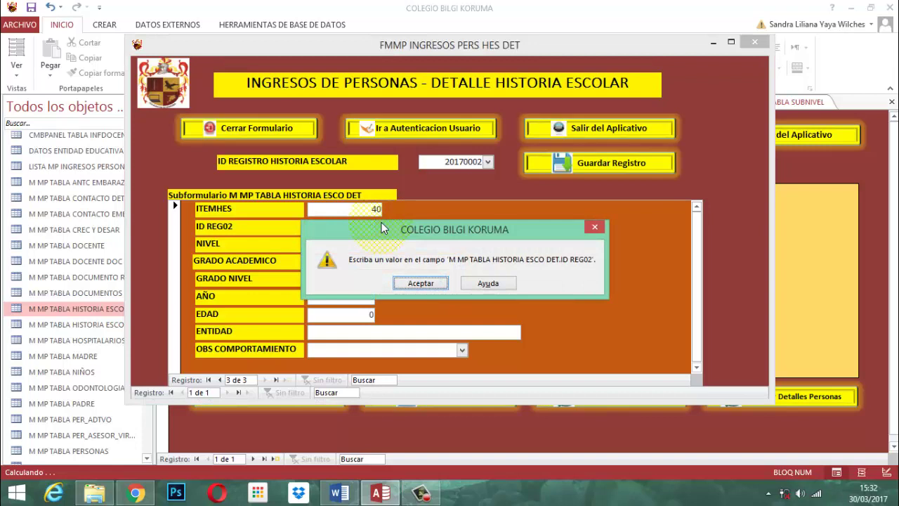
pyautogui.press('Return')
pyautogui.write('20')
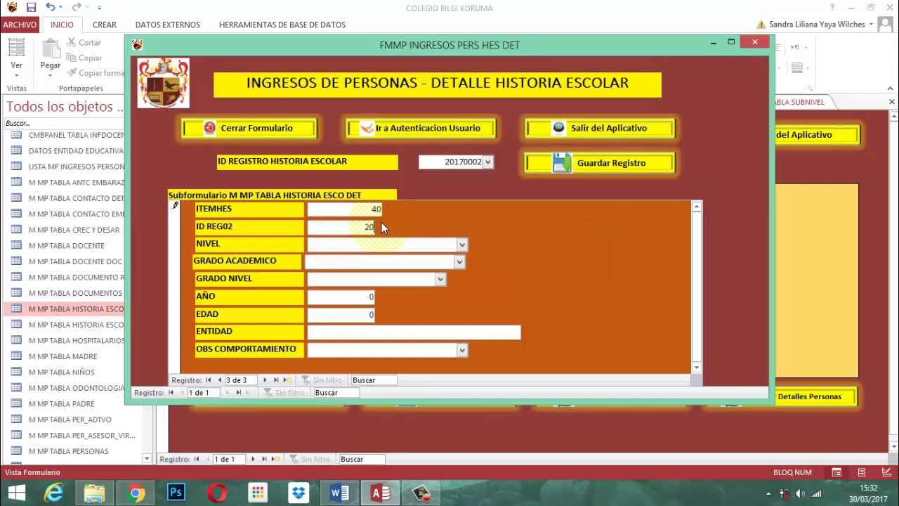
pyautogui.write('170002')
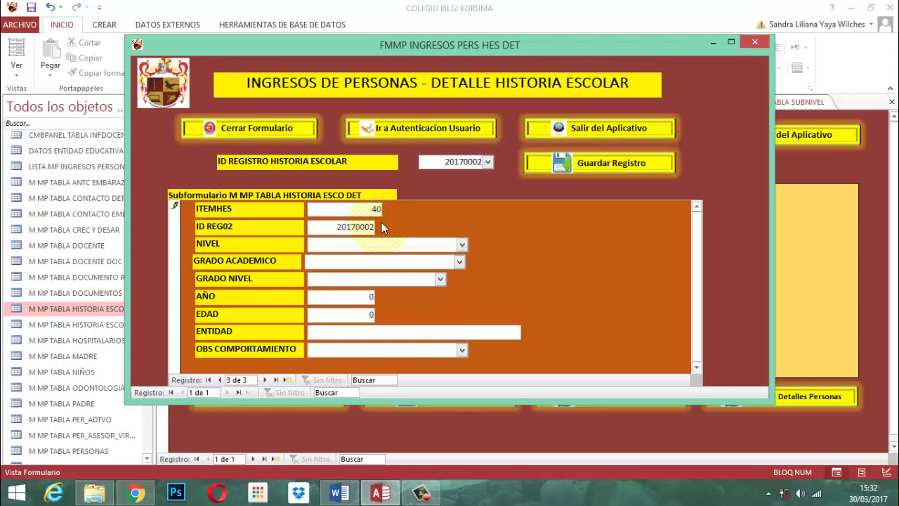
pyautogui.press('Tab')
# Set level BASICA, academic grade SECUNDARIA and grade level OCTAVO, acknowledging each message.
pyautogui.write('b')
pyautogui.press('Tab')
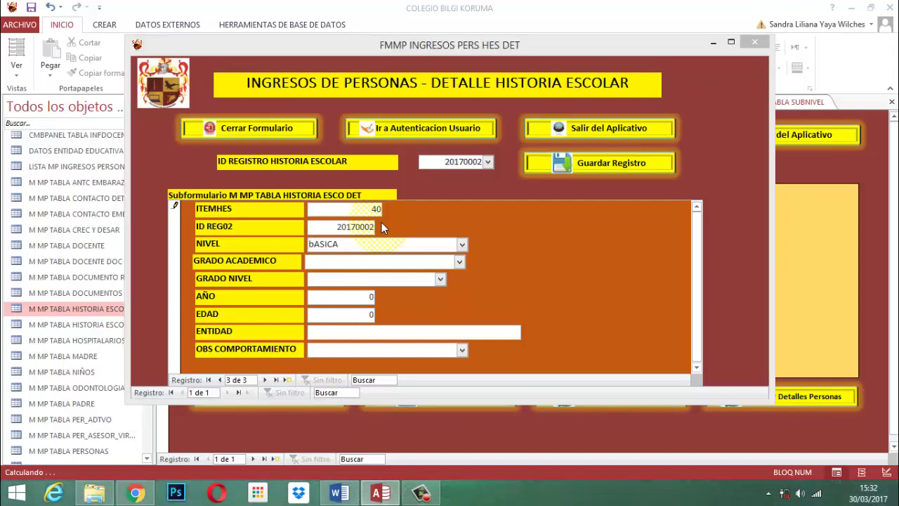
pyautogui.press('Return')
pyautogui.write('sECUNDARIA')
pyautogui.press('Tab')
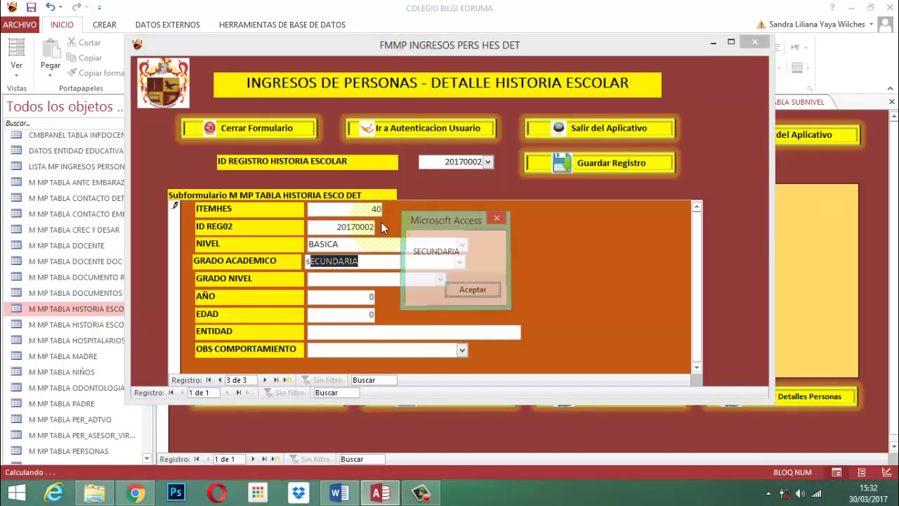
pyautogui.press('Return')
pyautogui.write('oCTAVO')
pyautogui.press('Tab')
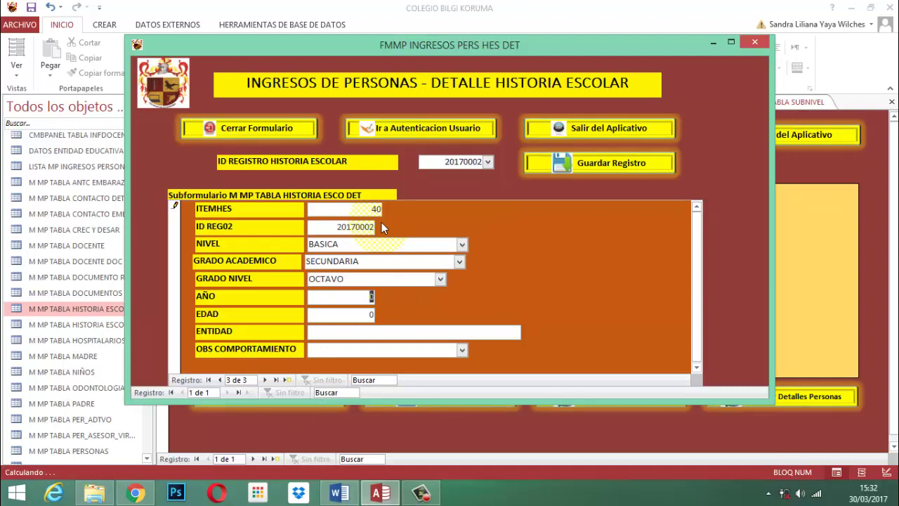
# Enter year 2012, age 13, entity MI UNIVERSO DE LUZ and NORMAL behaviour, then save.
pyautogui.write('2012')
pyautogui.press('Tab')
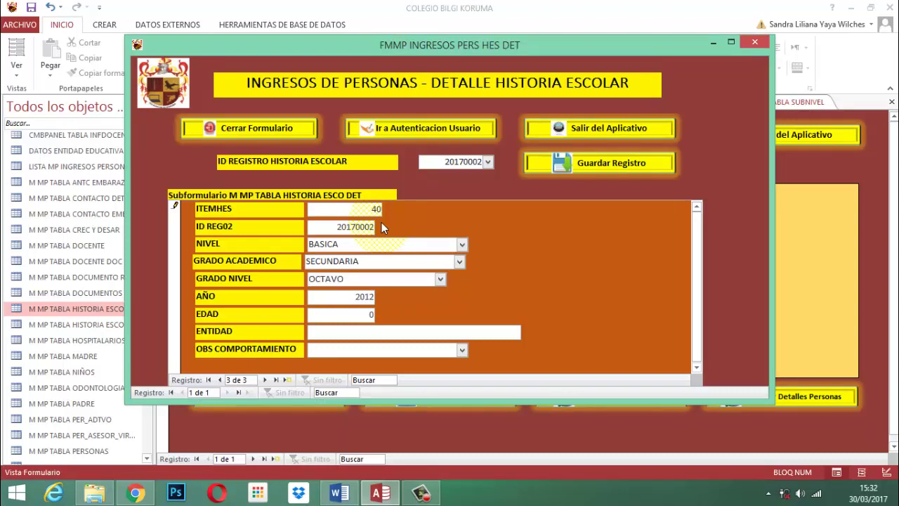
pyautogui.write('13')
pyautogui.press('Tab')
pyautogui.write('mi')
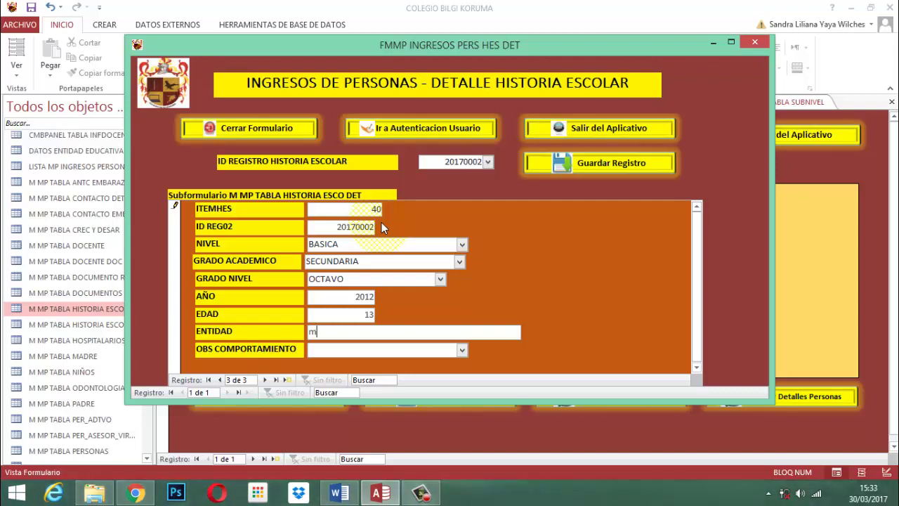
pyautogui.write(' universo de luz')
pyautogui.press('Tab')
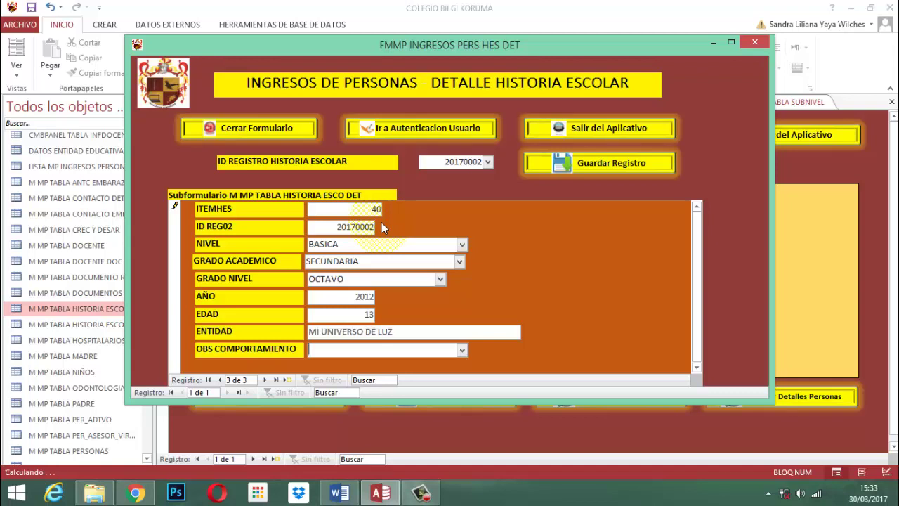
pyautogui.write('nORMAL')
pyautogui.press('Tab')
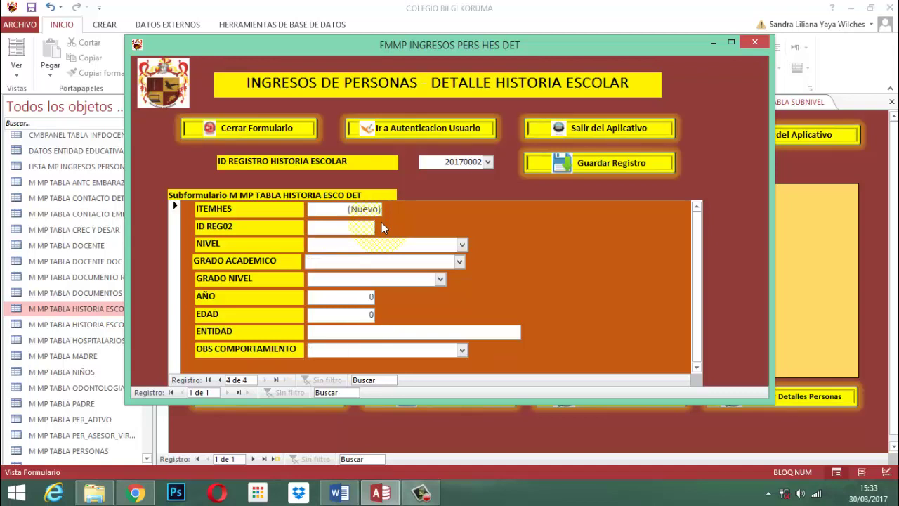
# Dismiss the missing ID REG02 warning and enter 20170002 as the ID REG02.
pyautogui.press('Return')
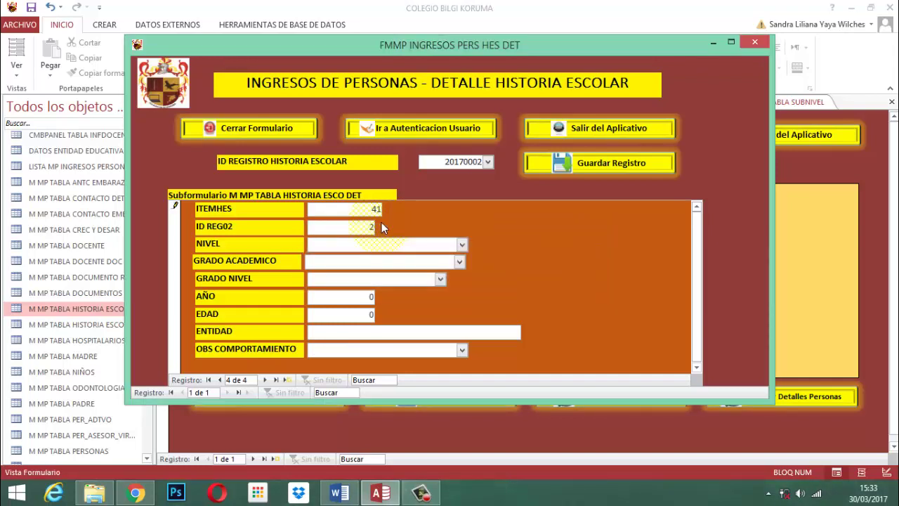
pyautogui.write('20170002')
pyautogui.press('Tab')
# Set level BASICA, academic grade SECUNDARIA and grade level NOVENO, acknowledging each message.
pyautogui.write('b')
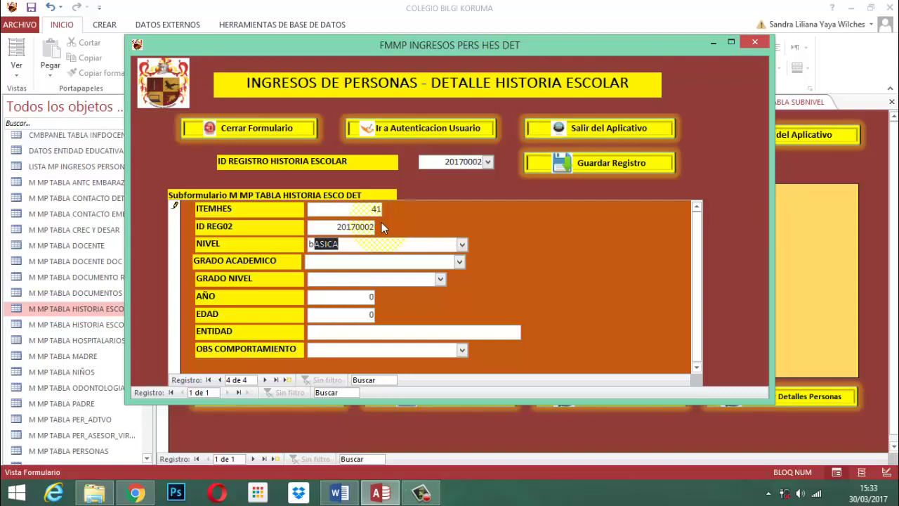
pyautogui.press('Tab')
pyautogui.press('Return')
pyautogui.write('sECUNDARIA')
pyautogui.press('Tab')
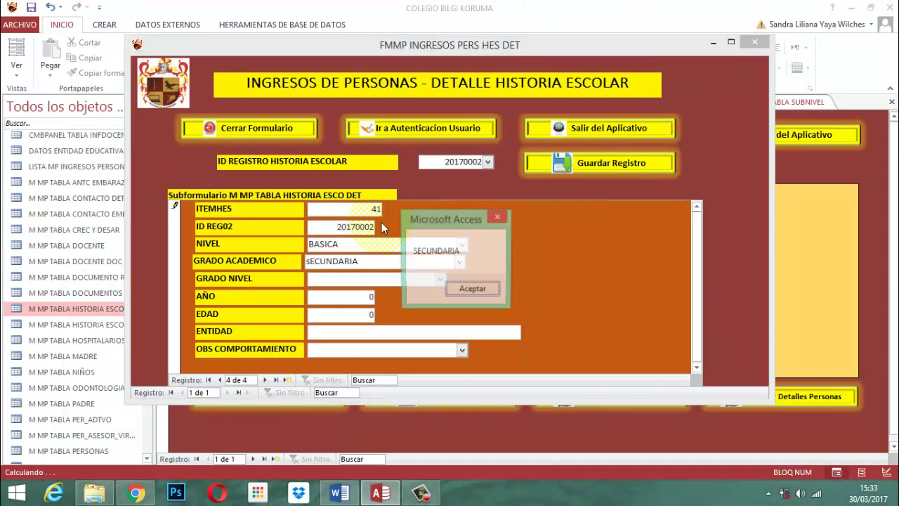
pyautogui.press('Return')
pyautogui.write('nOVENO')
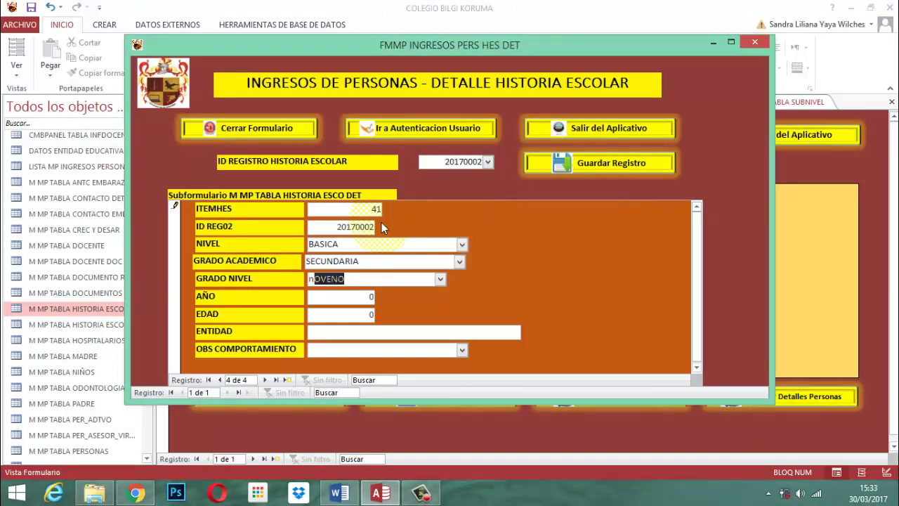
pyautogui.press('Tab')
# Enter year 2013, age 14, entity MI UNIVERSO DE LUZ and NORMAL behaviour, then save.
pyautogui.write('2013')
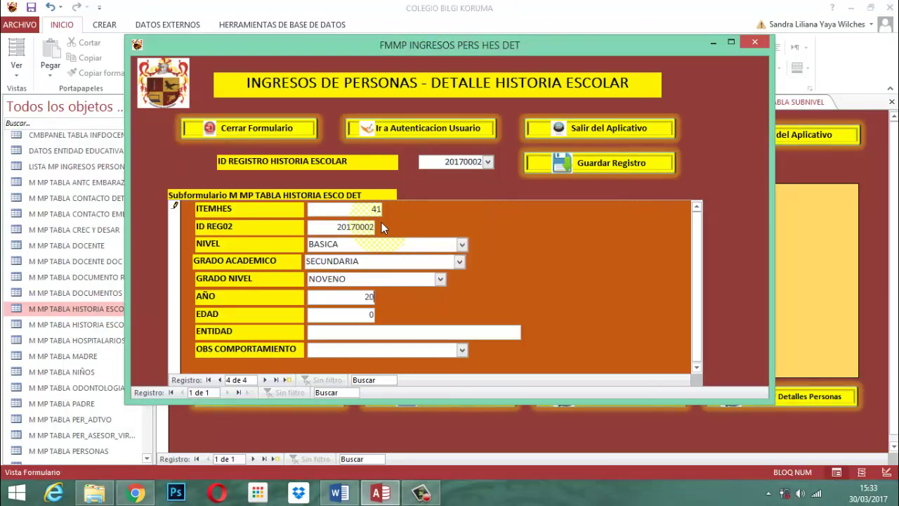
pyautogui.press('Tab')
pyautogui.write('14')
pyautogui.press('Tab')
pyautogui.write('mi univ')
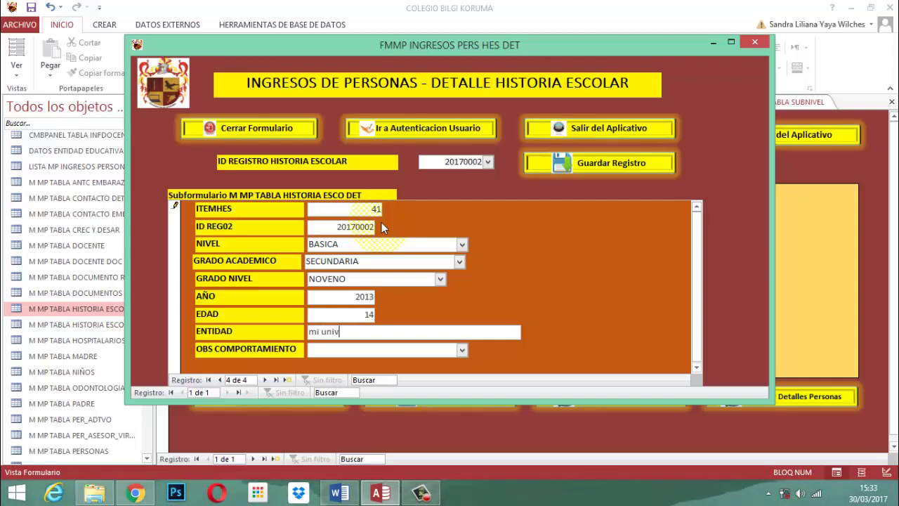
pyautogui.write('erso de luz')
pyautogui.press('Tab')
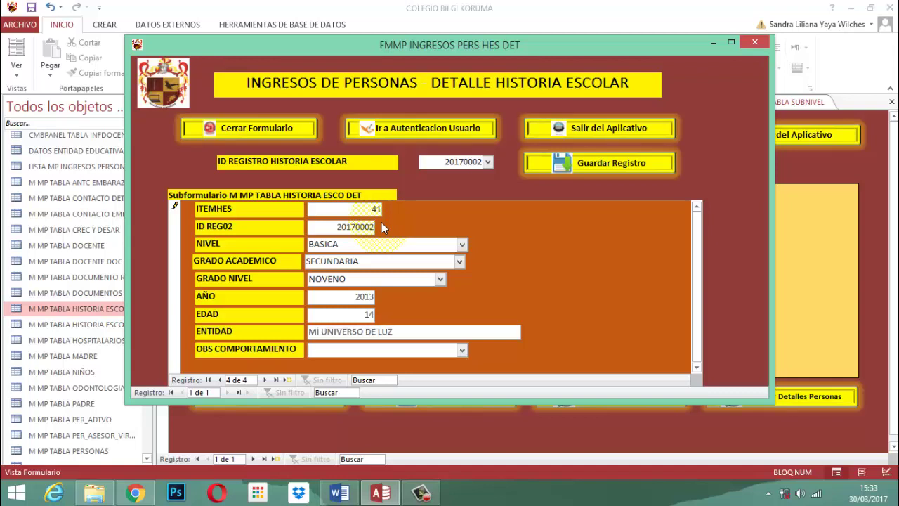
pyautogui.write('nORMAL')
pyautogui.press('Tab')
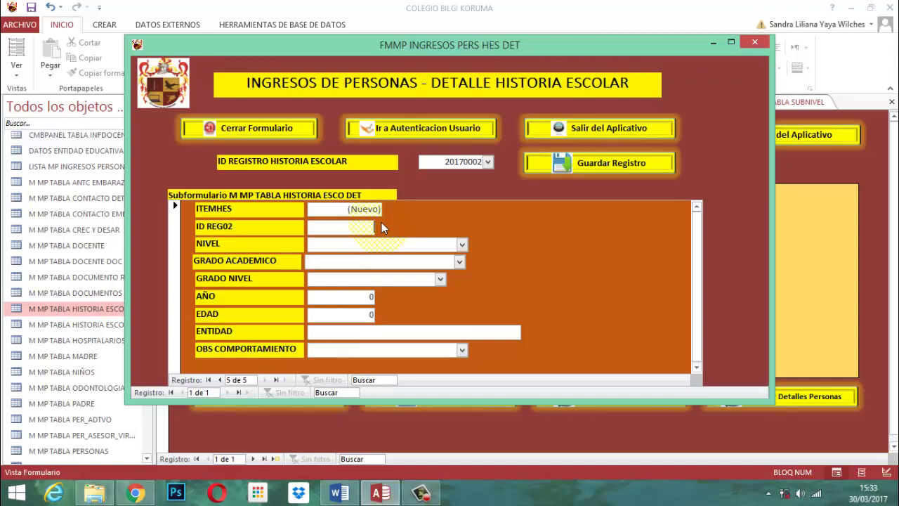
# Dismiss the missing ID REG02 warning and enter 20170002 as the new record's ID REG02.
pyautogui.write('1')
pyautogui.press('Tab')
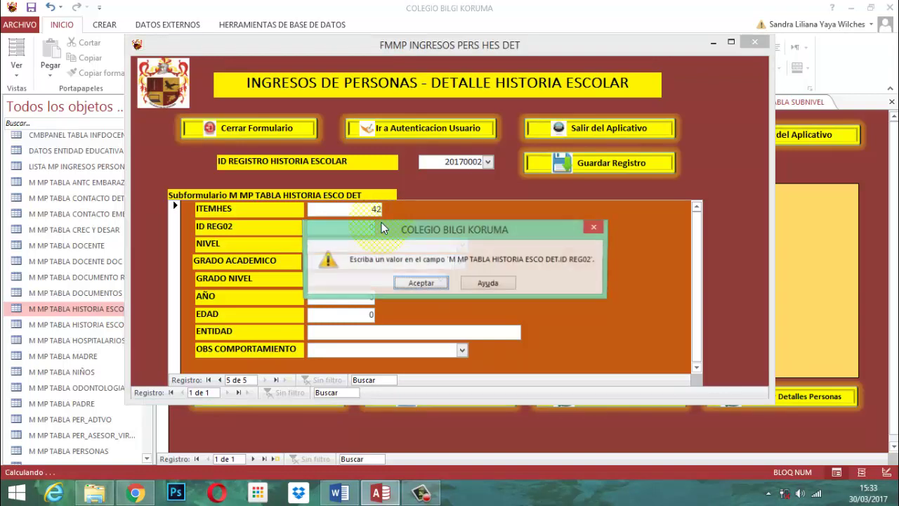
pyautogui.press('Return')
pyautogui.write('20')
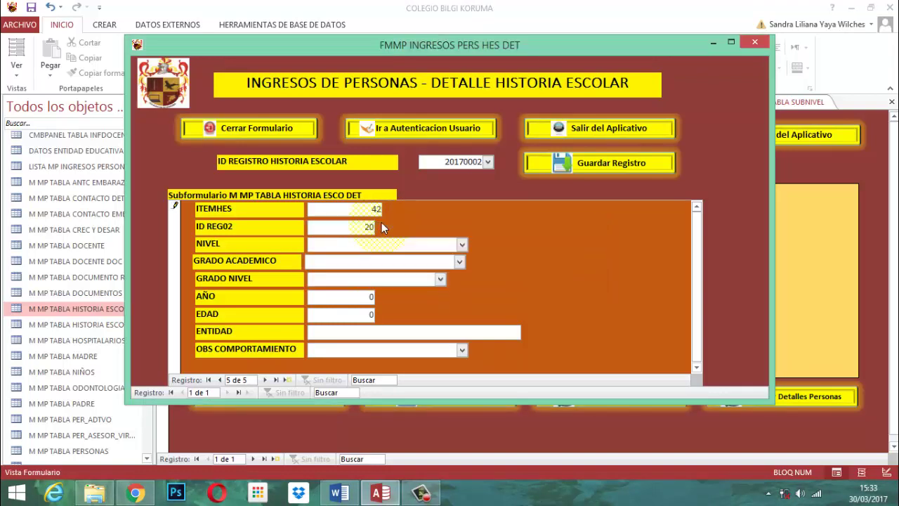
pyautogui.write('170002')
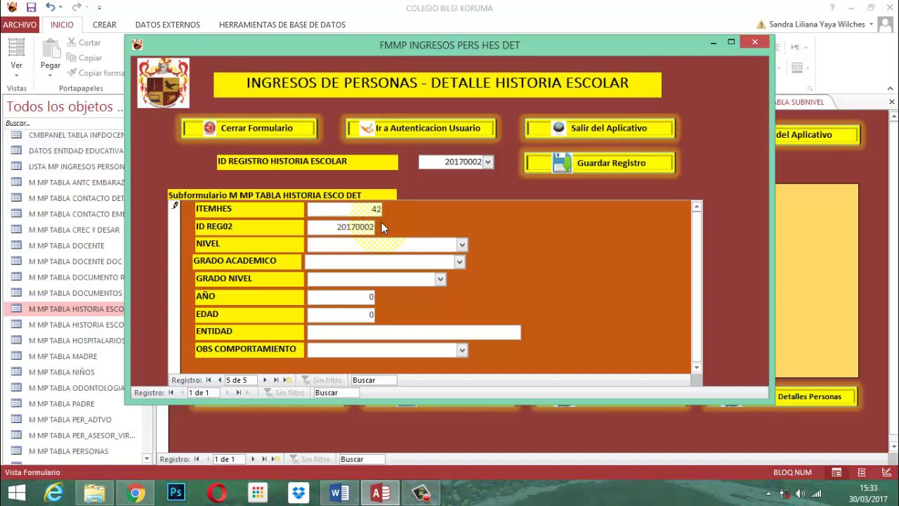
# Choose MEDIA VOCACIONAL as NIVEL and VOCACIONAL as GRADO ACADEMICO, acknowledging each message.
pyautogui.click(462, 244)
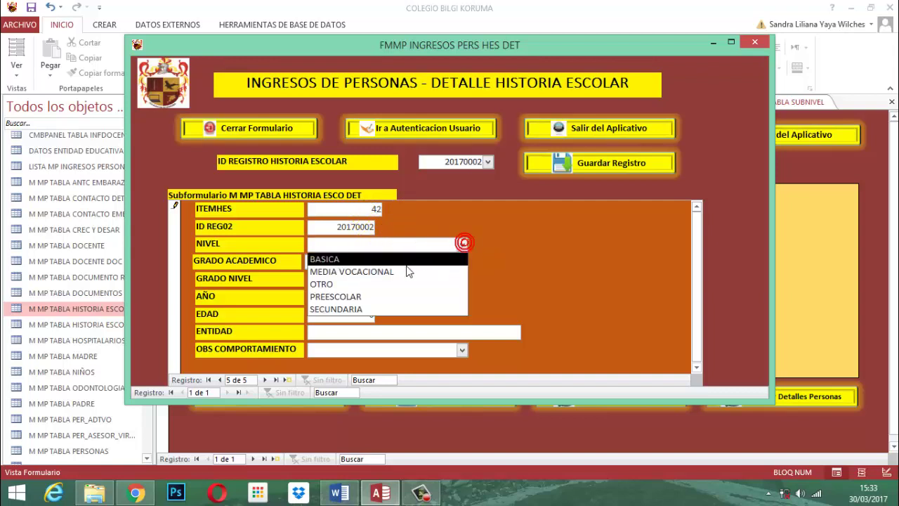
pyautogui.click(350, 272)
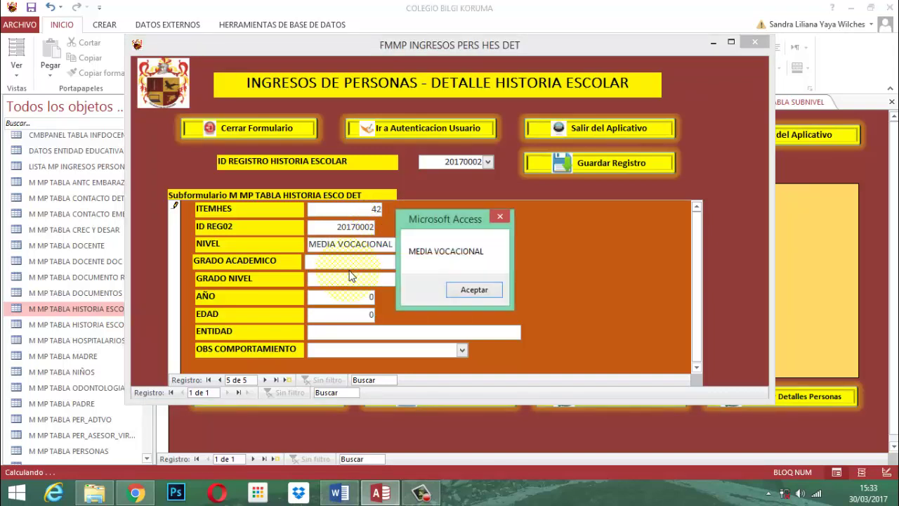
pyautogui.click(469, 290)
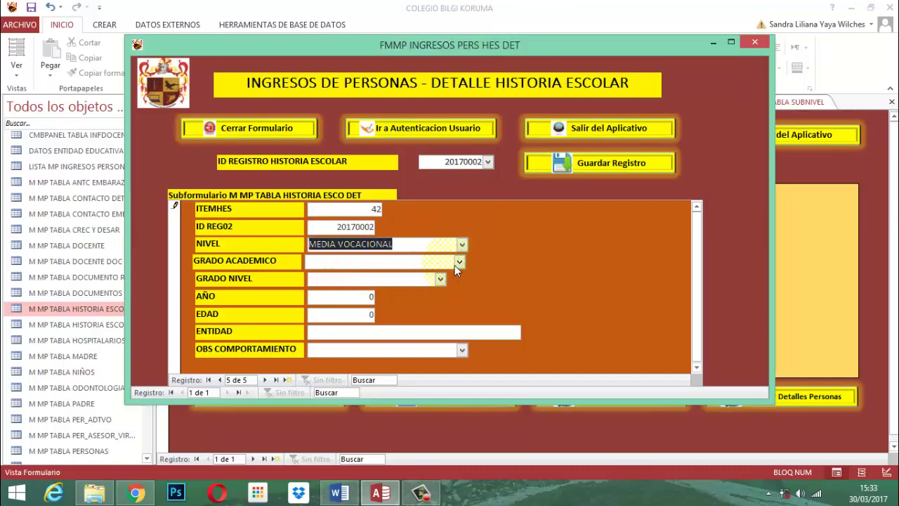
pyautogui.click(459, 262)
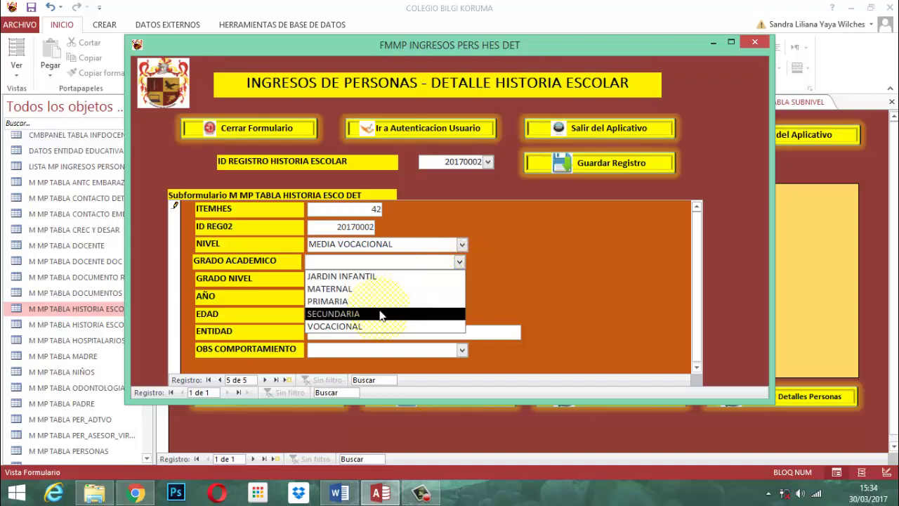
pyautogui.click(343, 326)
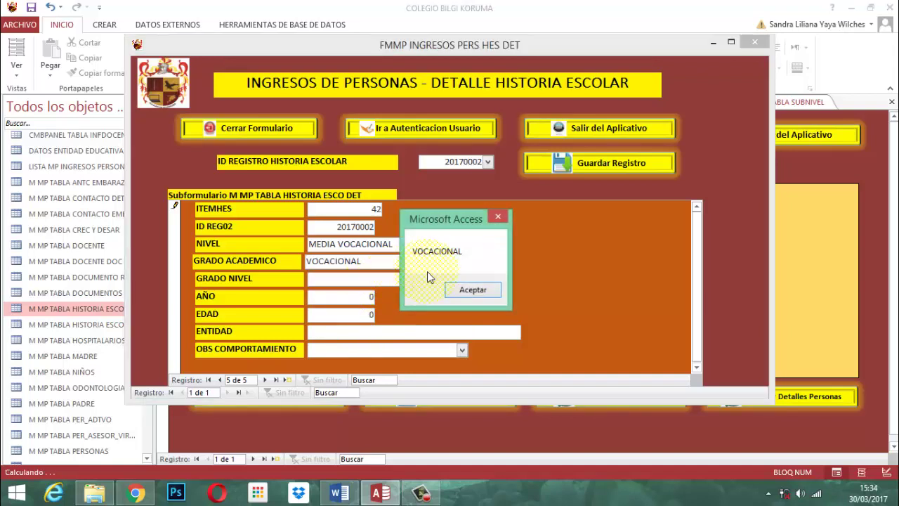
pyautogui.click(460, 287)
pyautogui.click(440, 280)
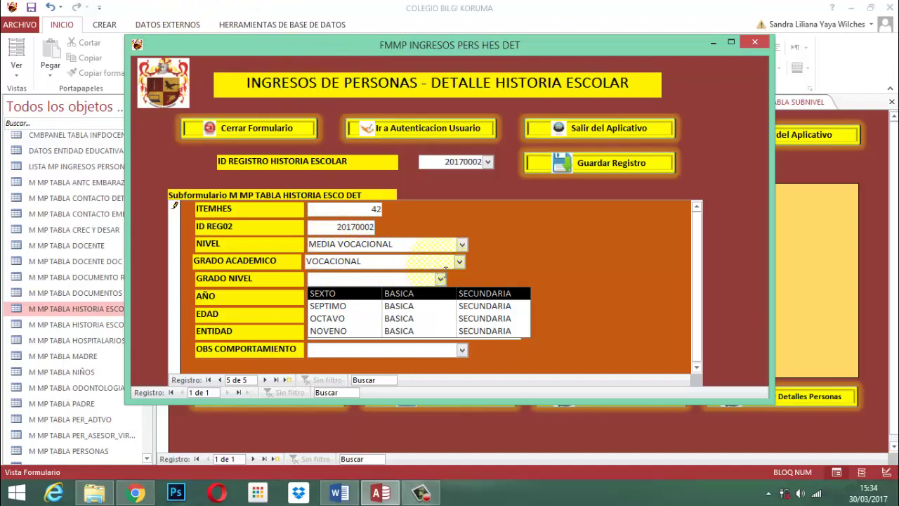
# Switch the FMMP INGRESOS PERS HES DET form to Design view and show its property sheet.
pyautogui.rightClick(404, 42)
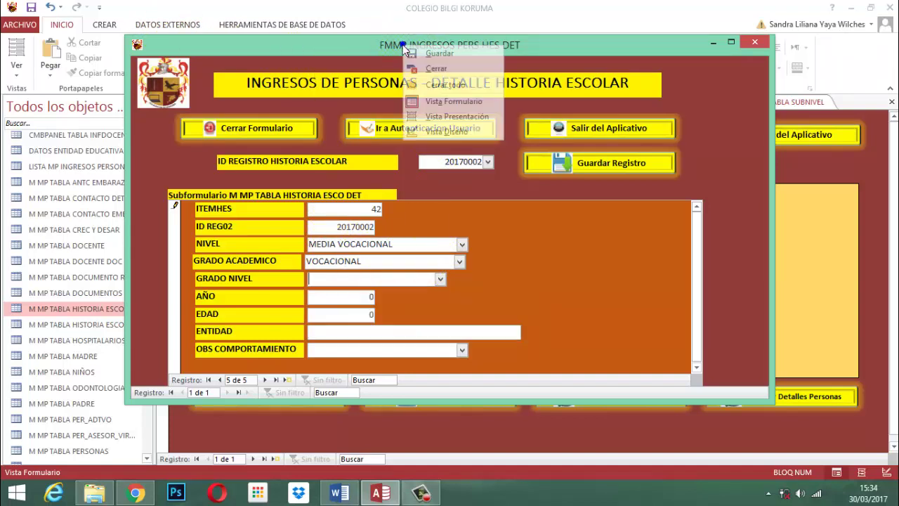
pyautogui.click(447, 132)
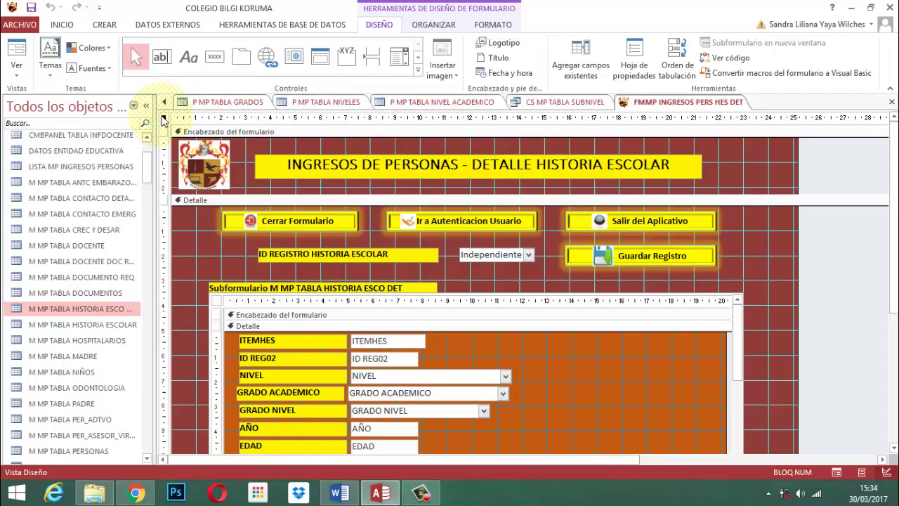
pyautogui.click(636, 56)
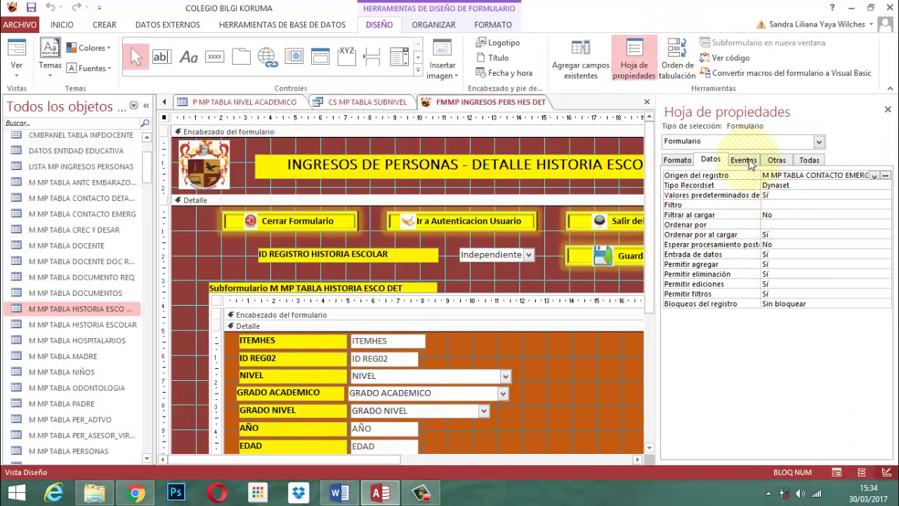
# Create a Code Builder handler for the form's Al cargar (On Load) event.
pyautogui.click(745, 160)
pyautogui.click(773, 185)
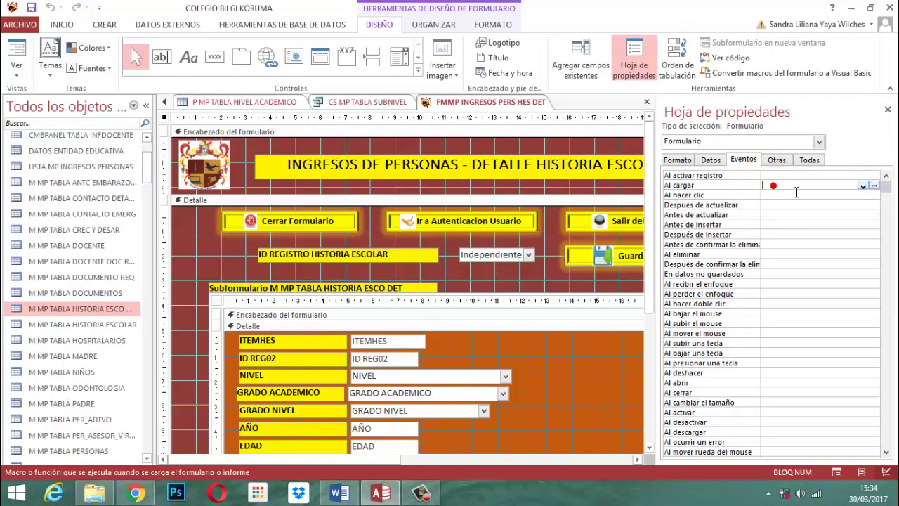
pyautogui.click(875, 185)
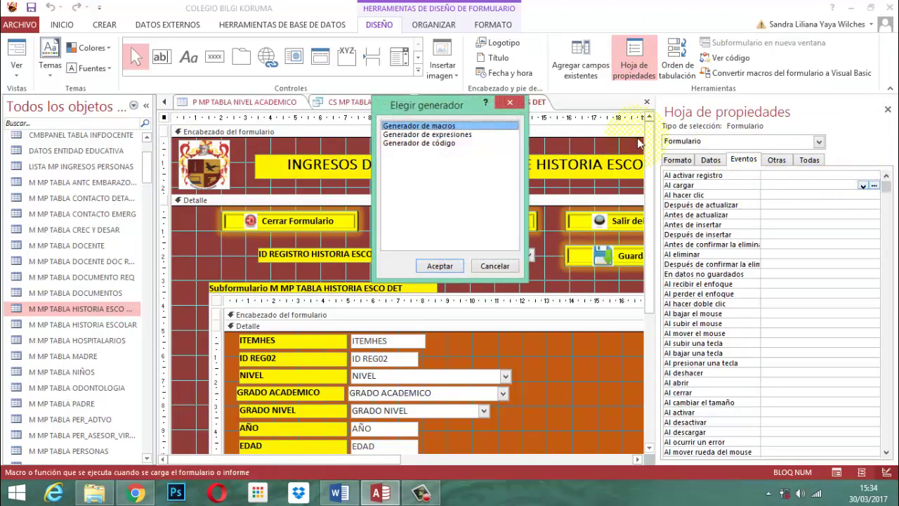
pyautogui.click(430, 143)
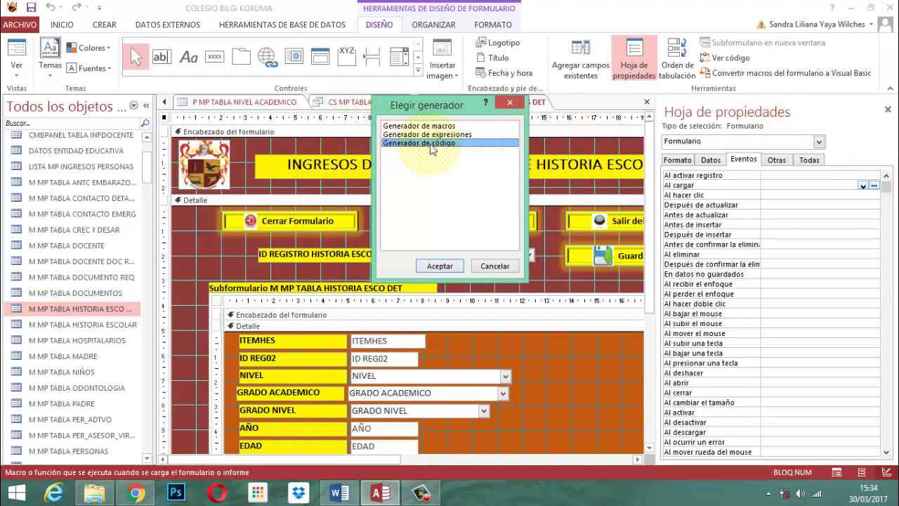
pyautogui.click(440, 265)
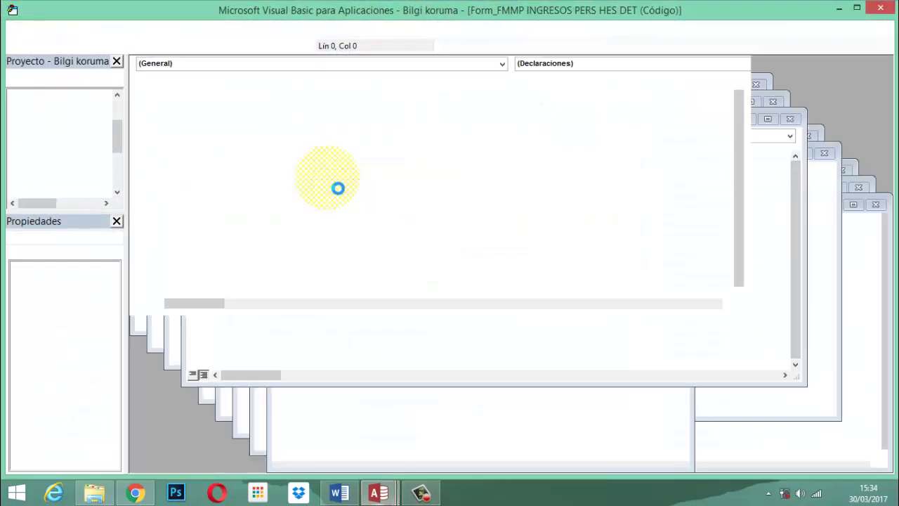
# Add the statement Me.Refresh inside Form_Load and save the module.
pyautogui.write('Me.ref')
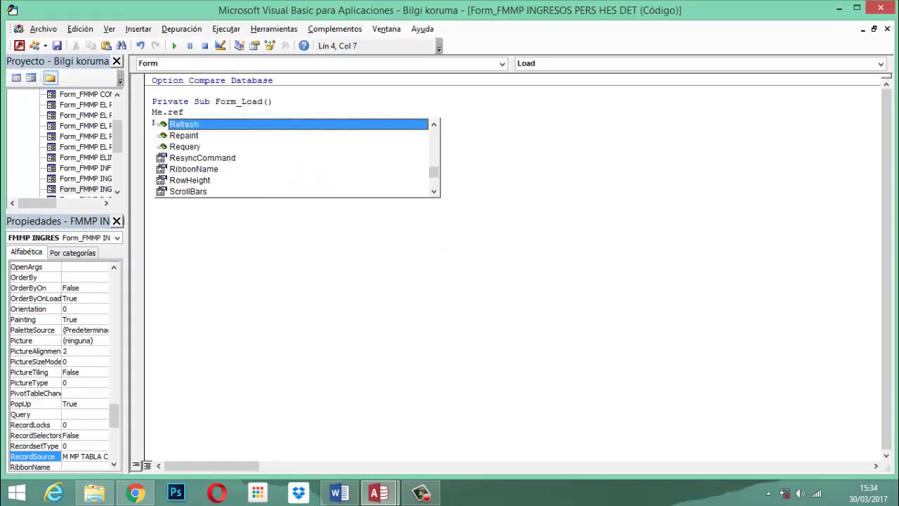
pyautogui.write('resh')
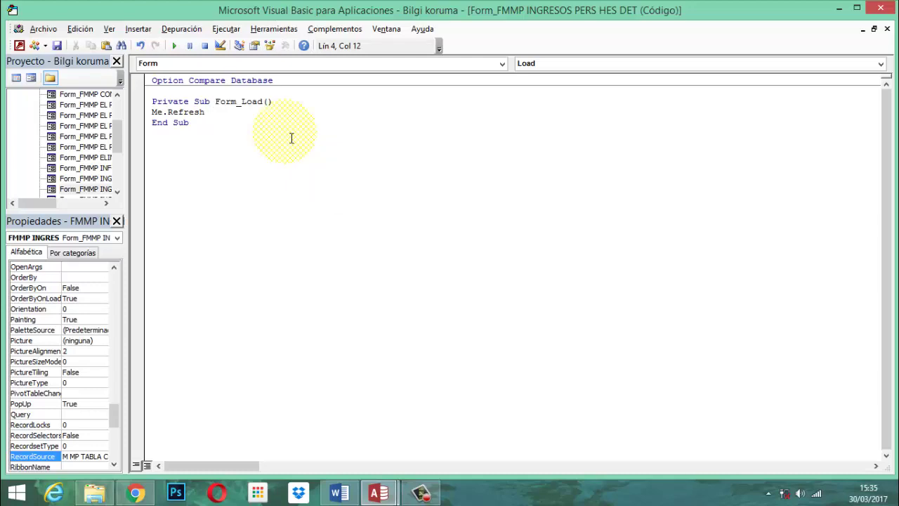
pyautogui.click(57, 44)
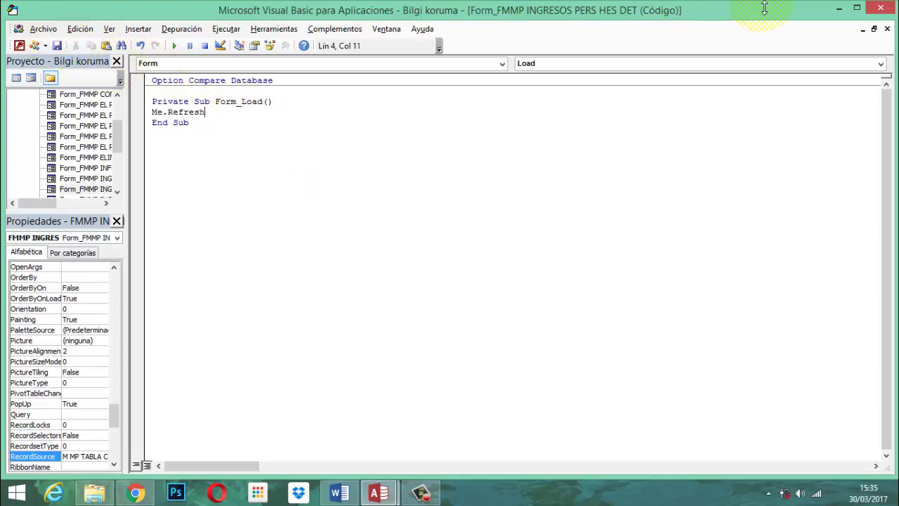
# Back in Access, set the form's Título property to 'HISTORIA ESCOLAR DETALLADA DEL ALUMNO'.
pyautogui.click(882, 10)
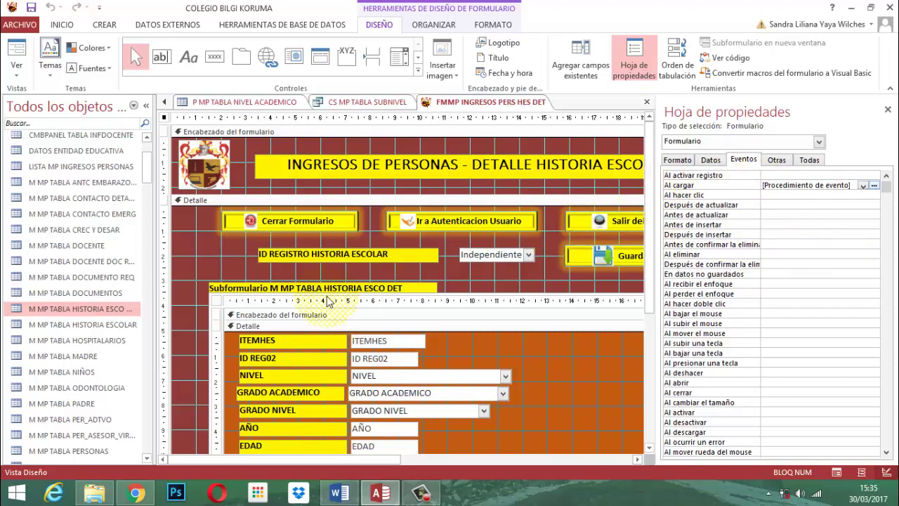
pyautogui.click(680, 160)
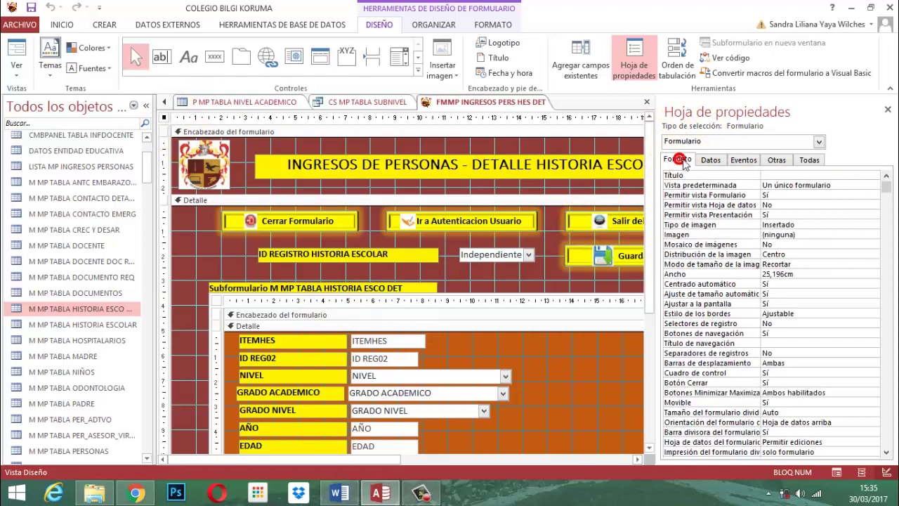
pyautogui.click(779, 178)
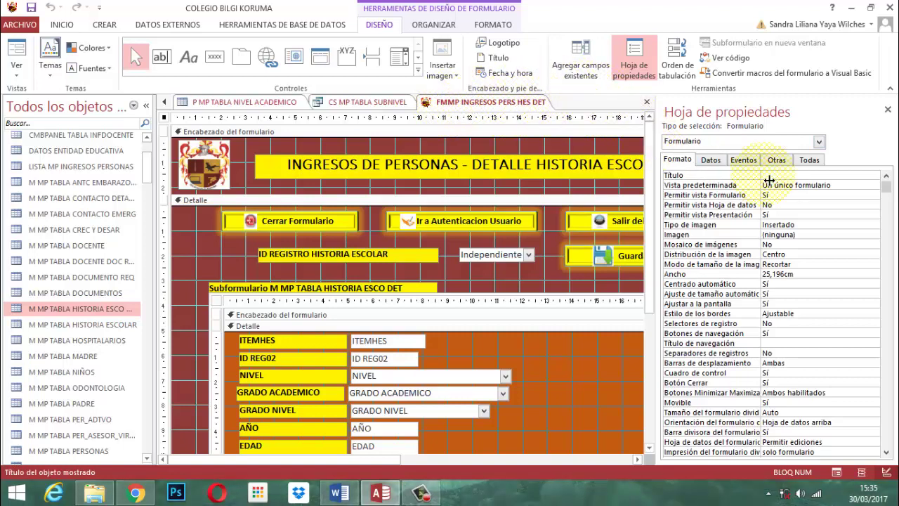
pyautogui.write('h')
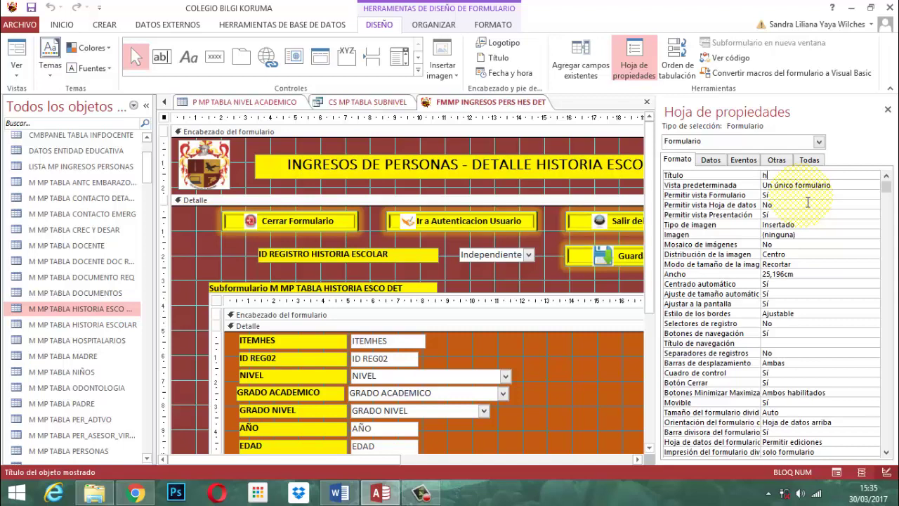
pyautogui.write('i')
pyautogui.press('capslock')
pyautogui.write('HISTORIA DETALLA')
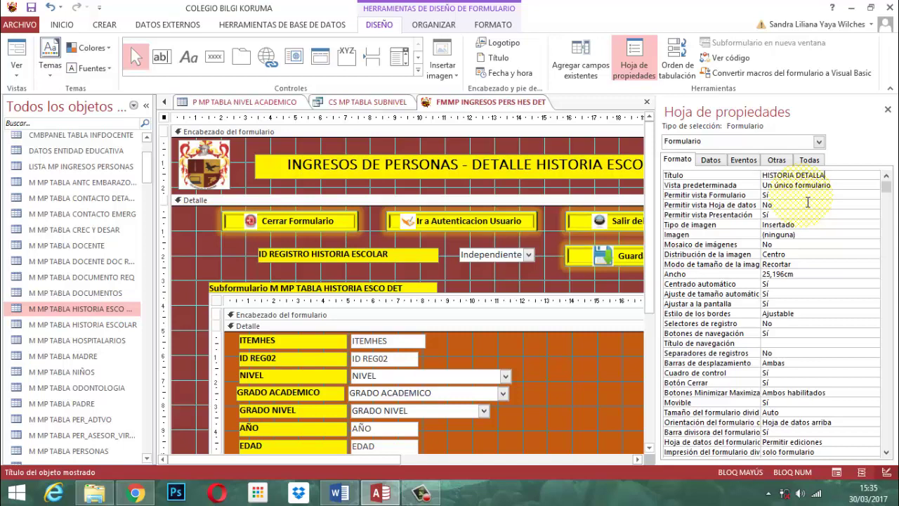
pyautogui.press('BackSpace')
pyautogui.press('BackSpace')
pyautogui.press('BackSpace')
pyautogui.press('BackSpace')
pyautogui.press('BackSpace')
pyautogui.press('BackSpace')
pyautogui.press('BackSpace')
pyautogui.write('ESCOLAR DETALLAD')
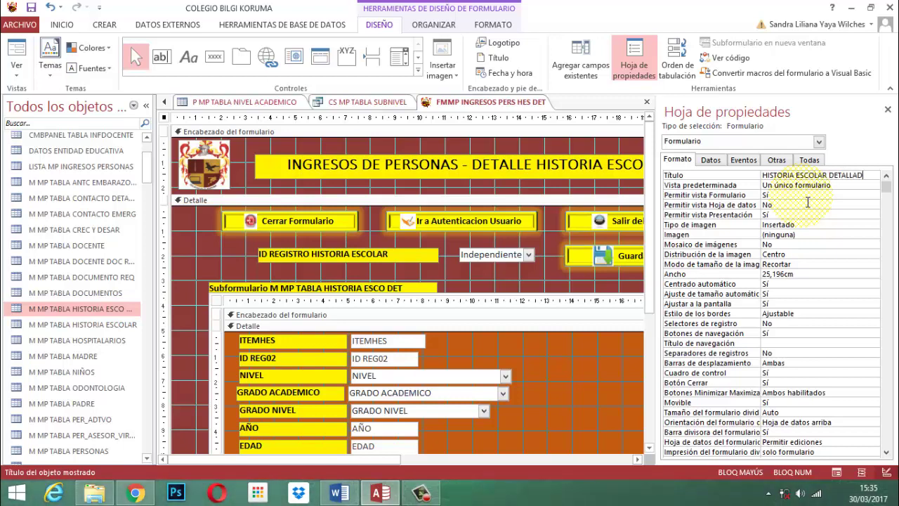
pyautogui.write('A DEL ALUMNO')
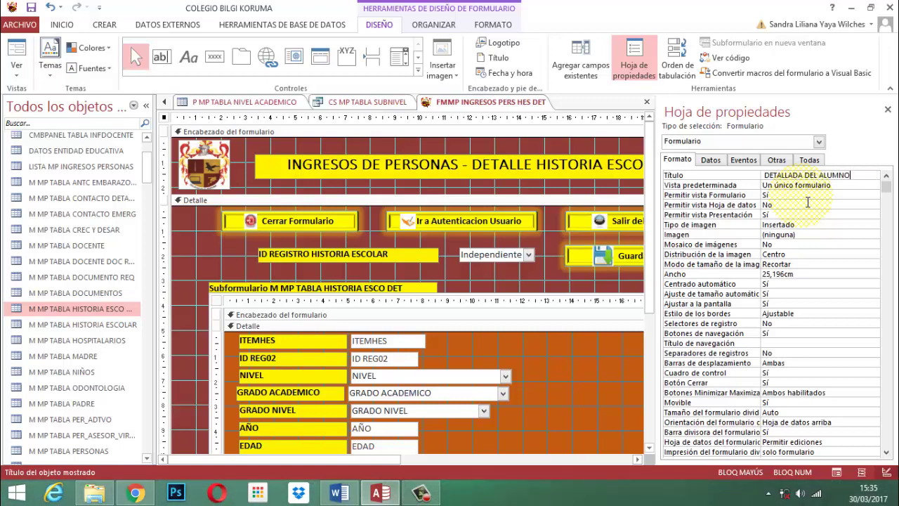
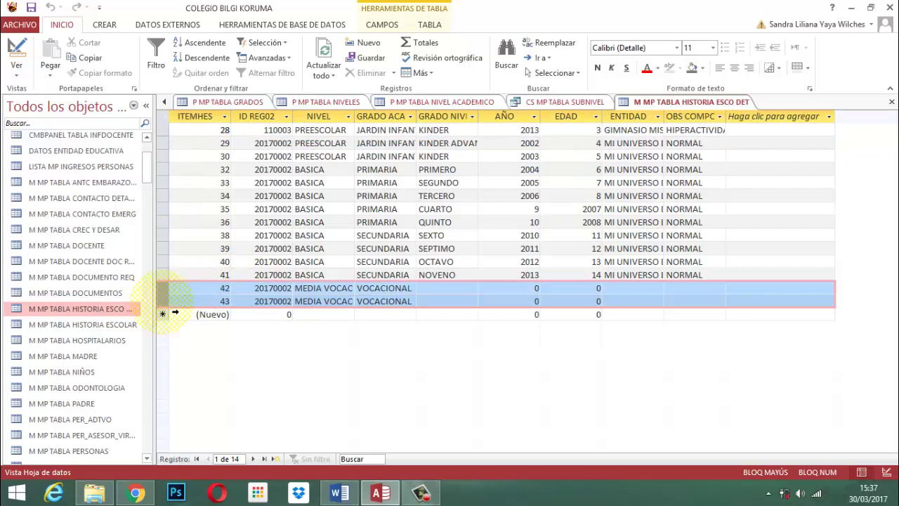
# Copy the two MEDIA VOCACIONAL rows, then delete rows 42 and 43 with confirmation.
pyautogui.hotkey('ctrl', 'c')
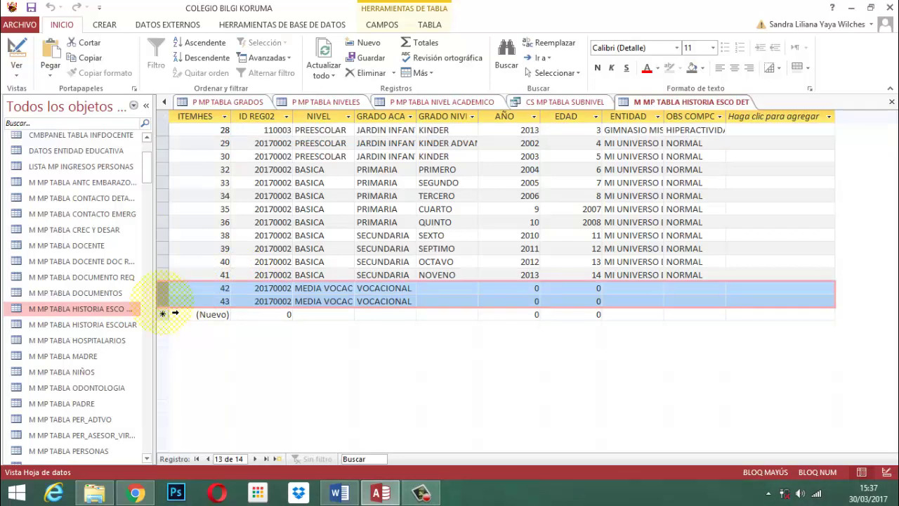
pyautogui.click(166, 290)
pyautogui.rightClick(164, 288)
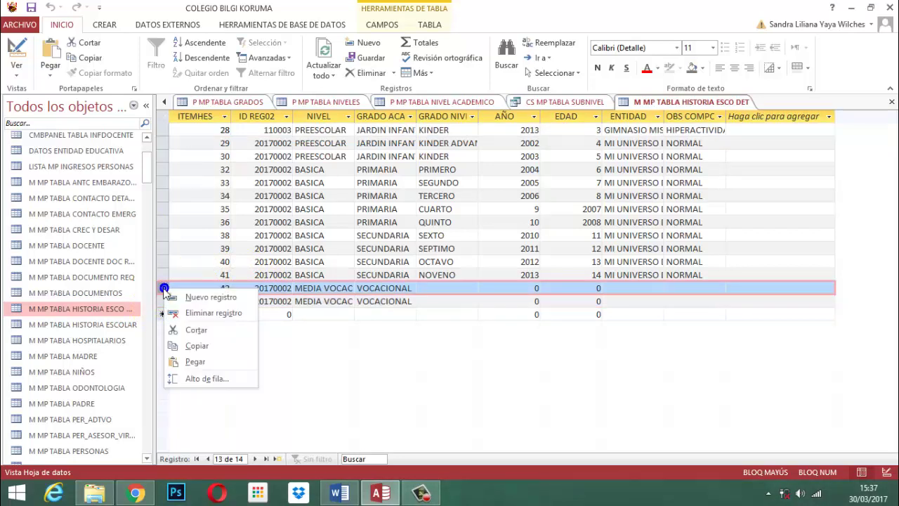
pyautogui.click(205, 313)
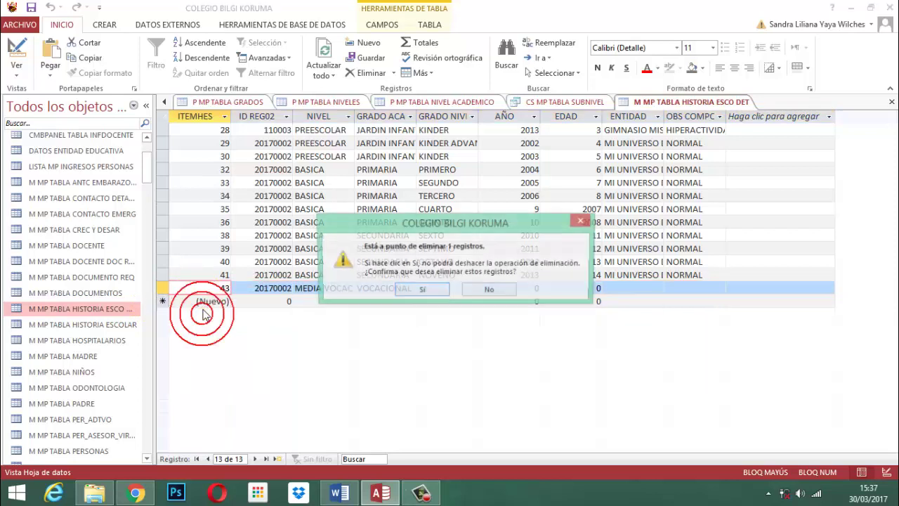
pyautogui.click(422, 290)
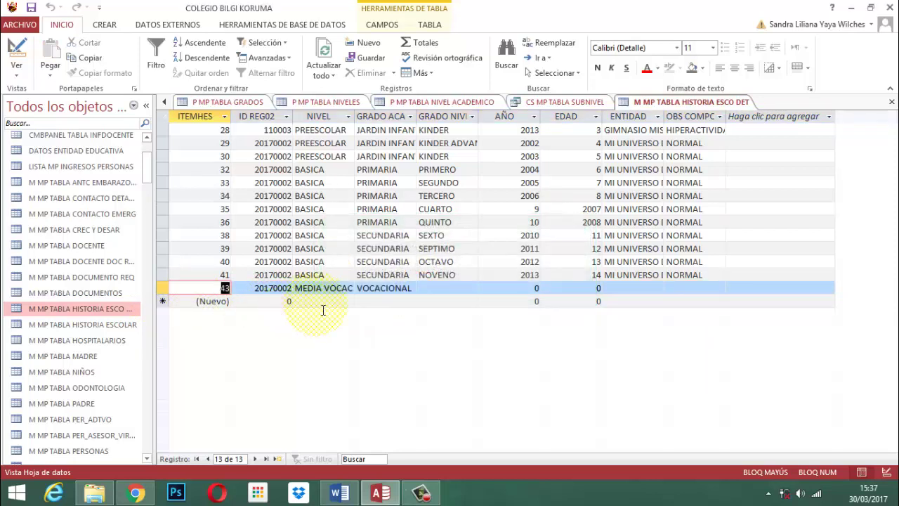
pyautogui.rightClick(163, 288)
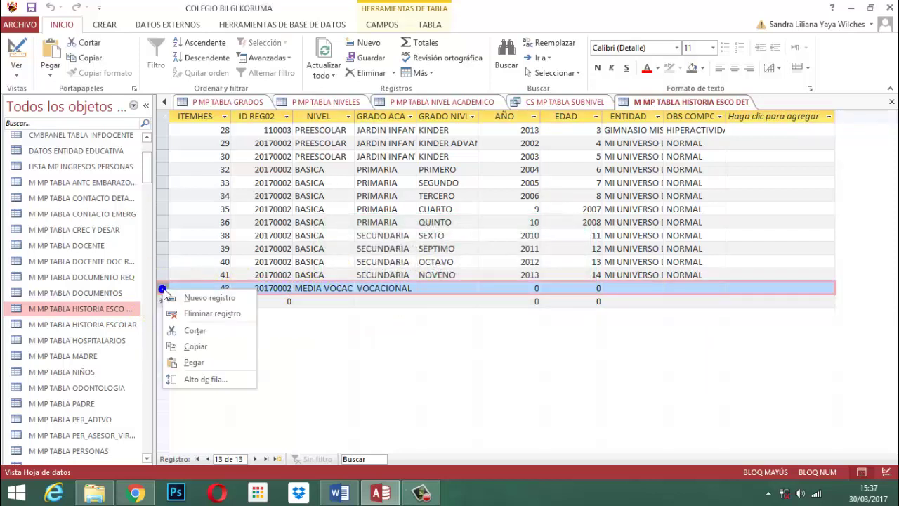
pyautogui.click(205, 316)
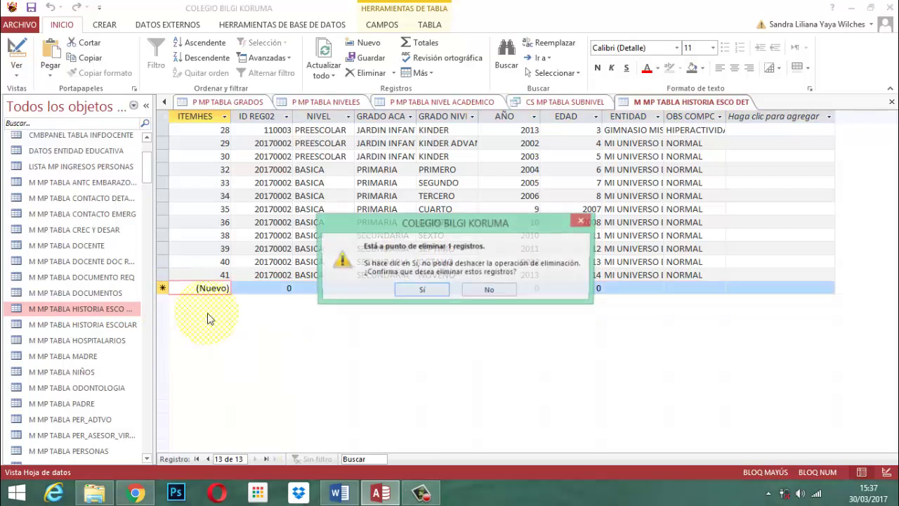
pyautogui.click(422, 290)
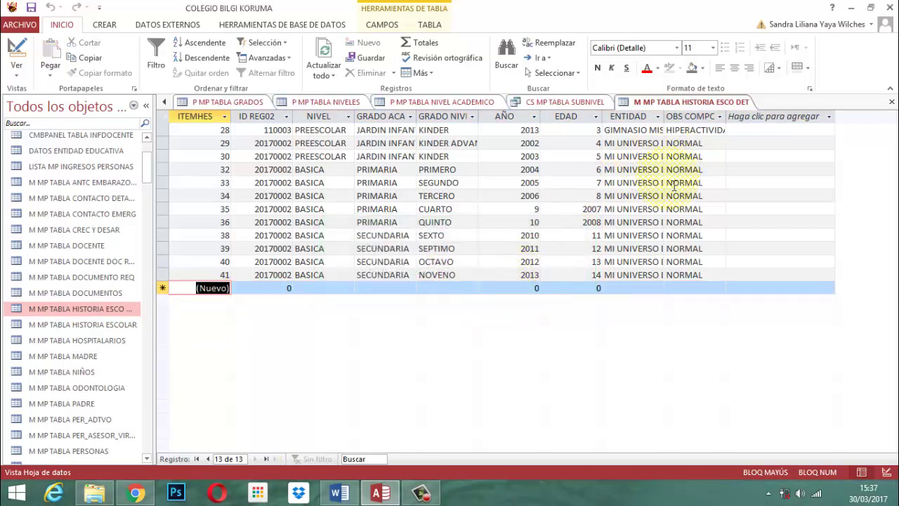
# Bring up the history table's tab options and dismiss them without choosing anything.
pyautogui.rightClick(680, 105)
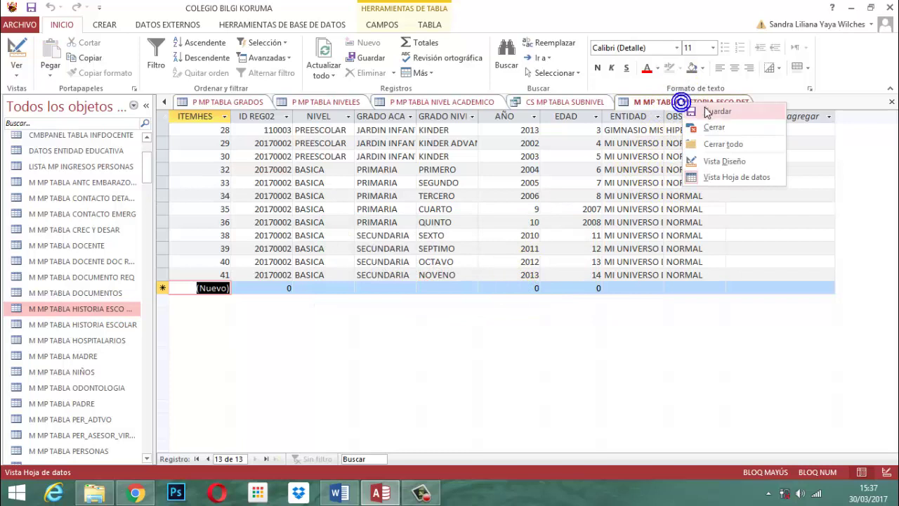
pyautogui.click(678, 107)
pyautogui.rightClick(677, 106)
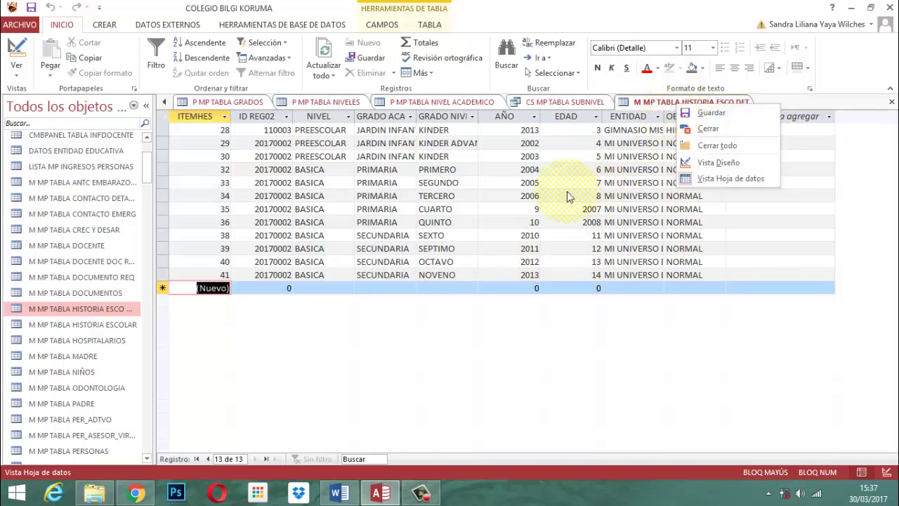
pyautogui.click(524, 215)
# Set row 35 to AÑO 2007 and EDAD 9, and correct row 36's year.
pyautogui.click(519, 215)
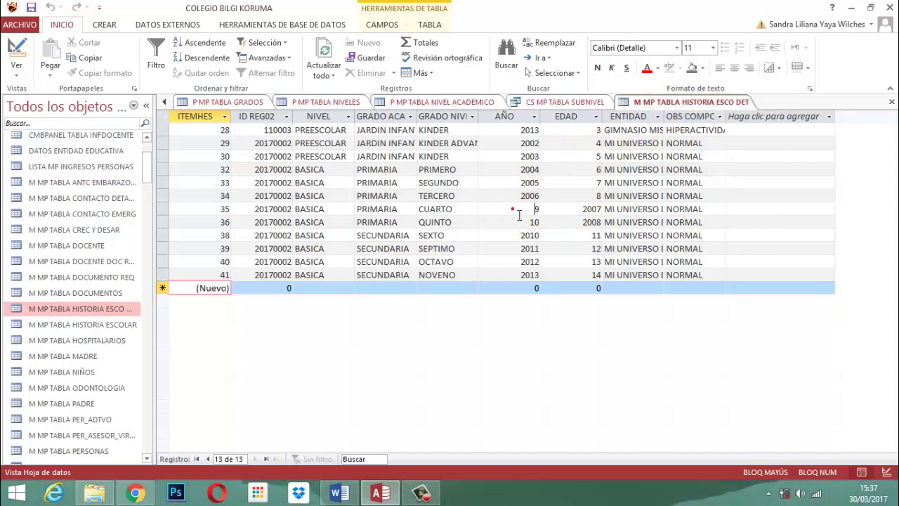
pyautogui.moveTo(541, 208); pyautogui.dragTo(564, 220)
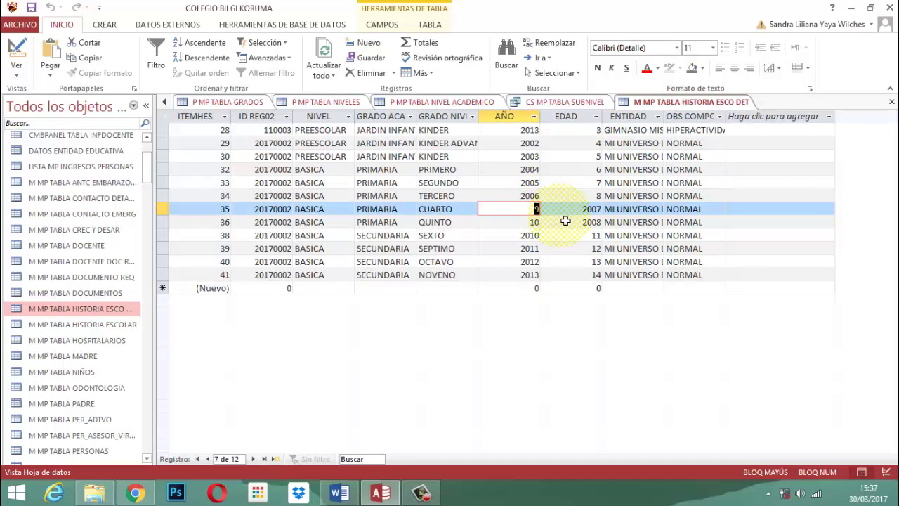
pyautogui.write('2007')
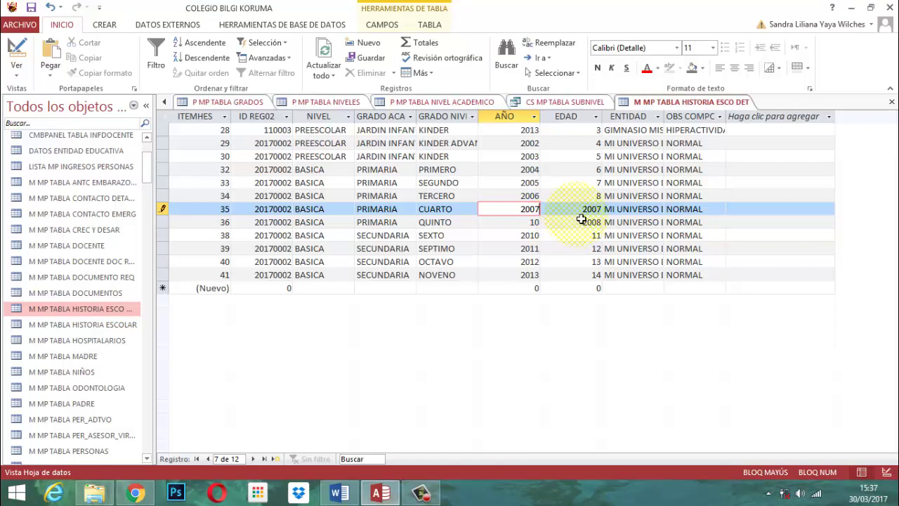
pyautogui.doubleClick(594, 209)
pyautogui.write('9')
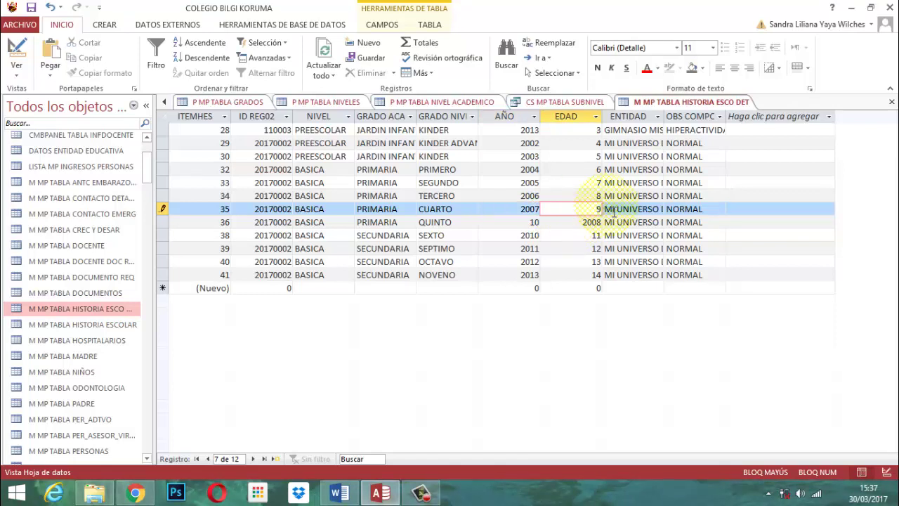
pyautogui.doubleClick(523, 222)
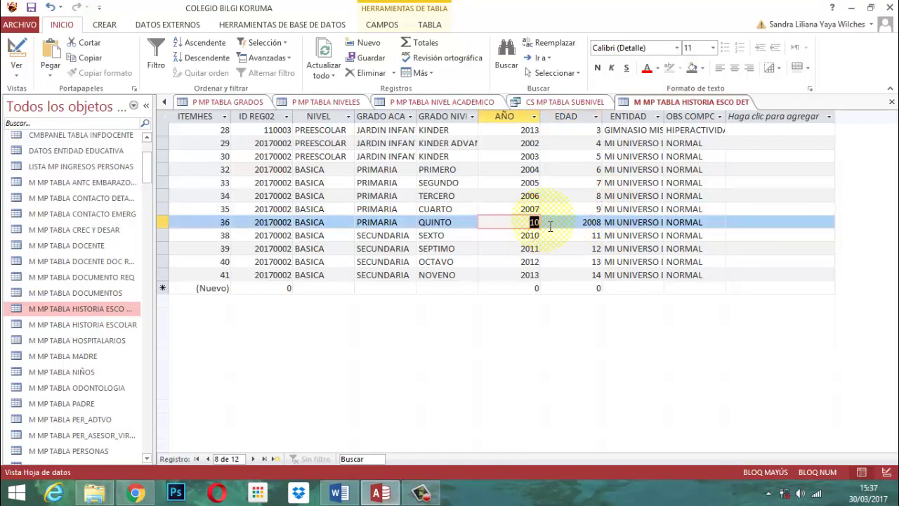
pyautogui.write('2008')
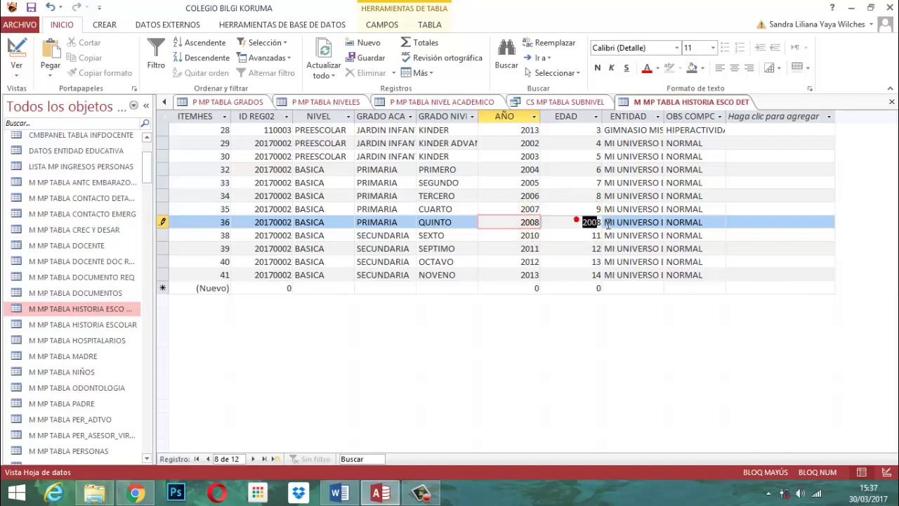
pyautogui.click(588, 222)
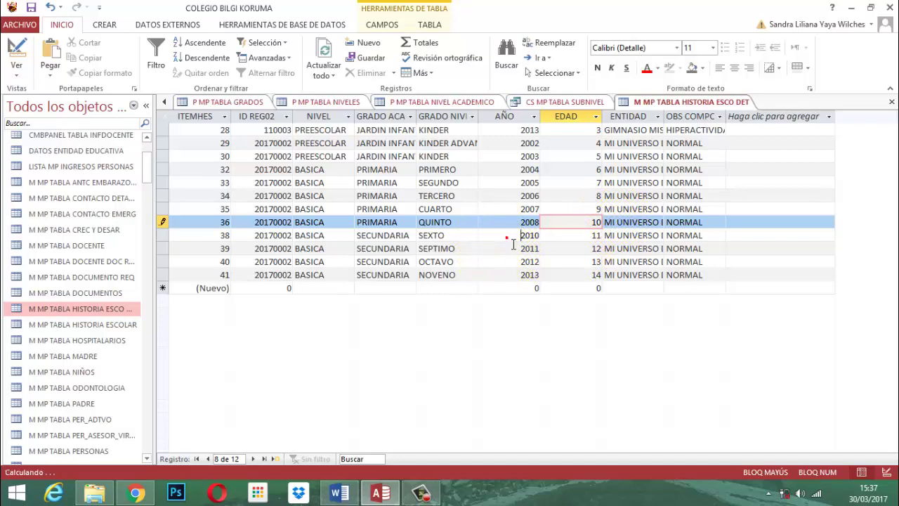
# Change the years of rows 38–41 to 2009, 2010, 2013 and 2014, cancelling the NIVEL prompt.
pyautogui.moveTo(509, 238); pyautogui.dragTo(547, 235)
pyautogui.write('2009')
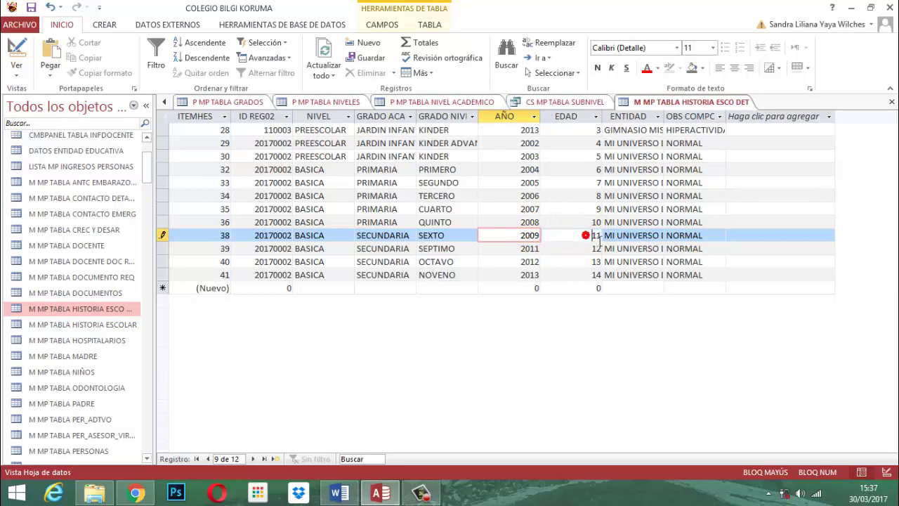
pyautogui.moveTo(586, 235); pyautogui.dragTo(603, 236)
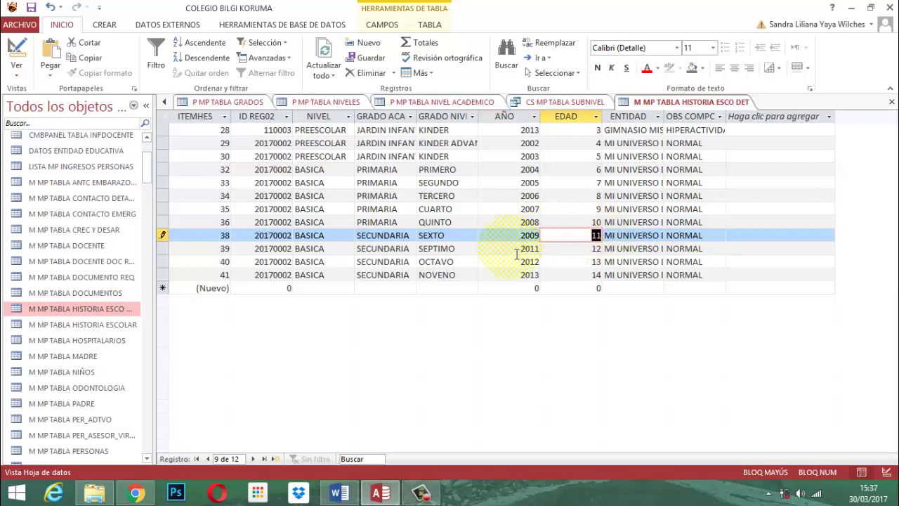
pyautogui.moveTo(509, 249); pyautogui.dragTo(546, 252)
pyautogui.write('20')
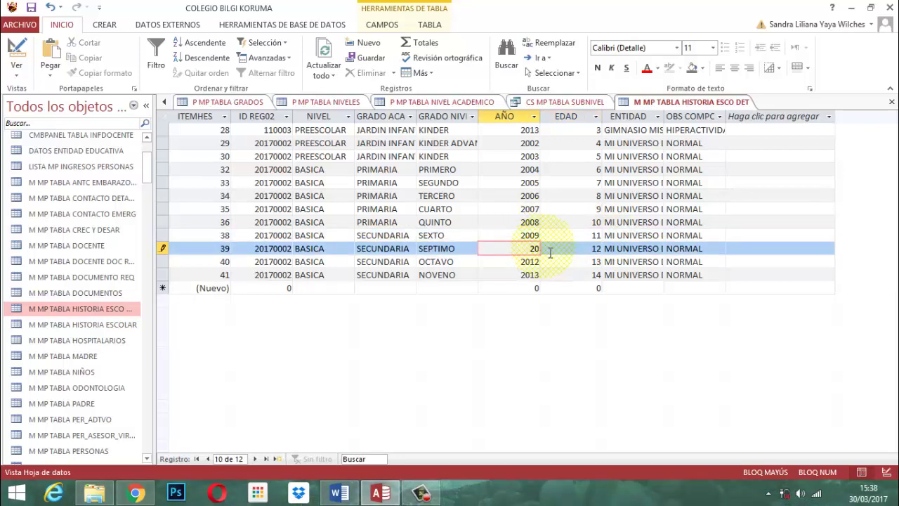
pyautogui.write('10')
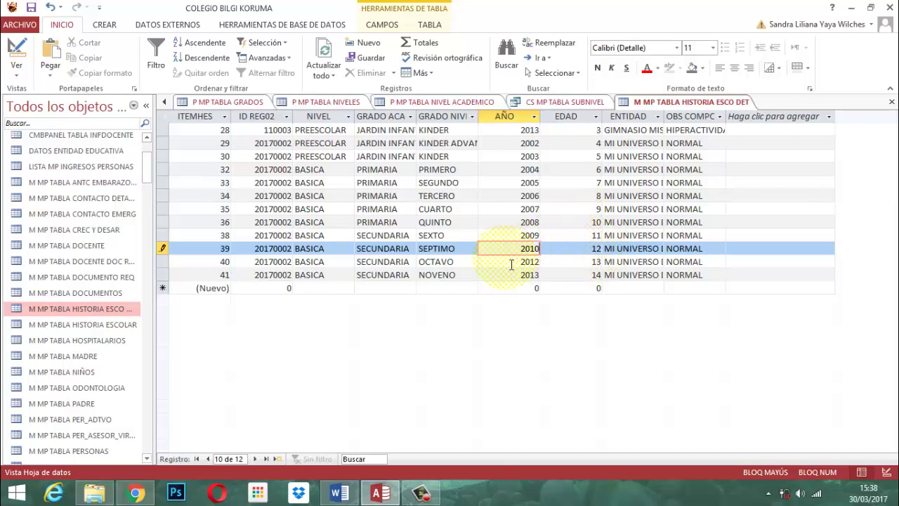
pyautogui.moveTo(504, 260); pyautogui.dragTo(552, 261)
pyautogui.write('201')
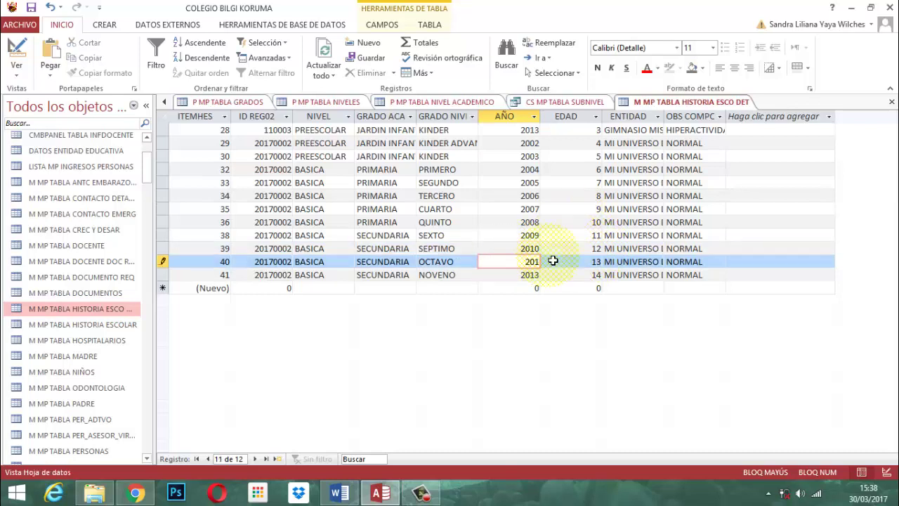
pyautogui.write('3')
pyautogui.click(513, 279)
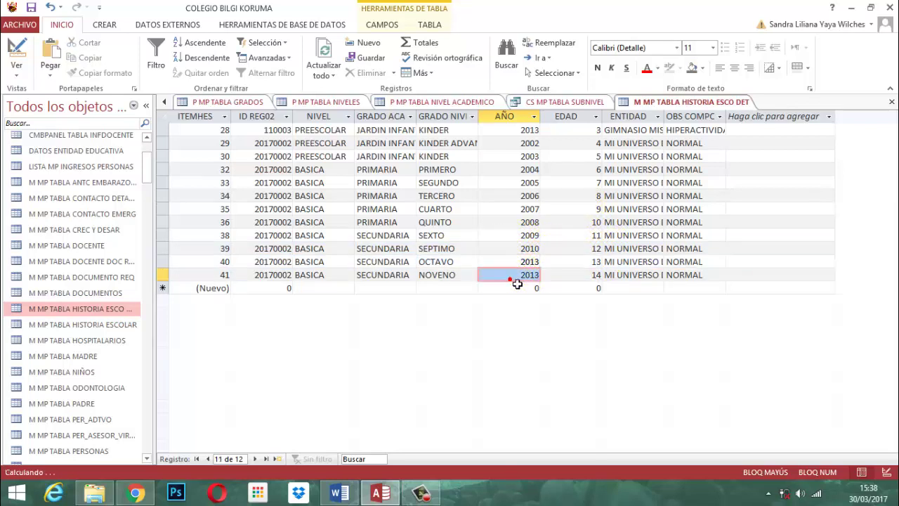
pyautogui.write('2014')
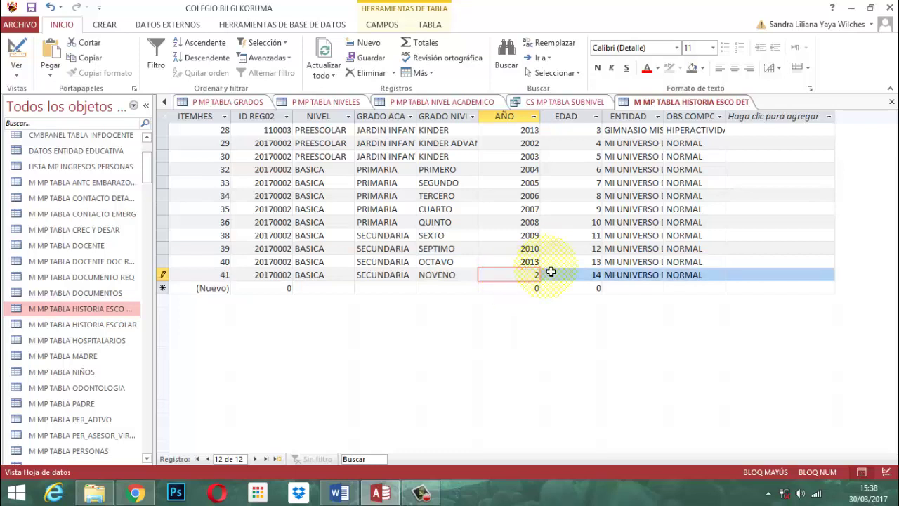
pyautogui.click(472, 276)
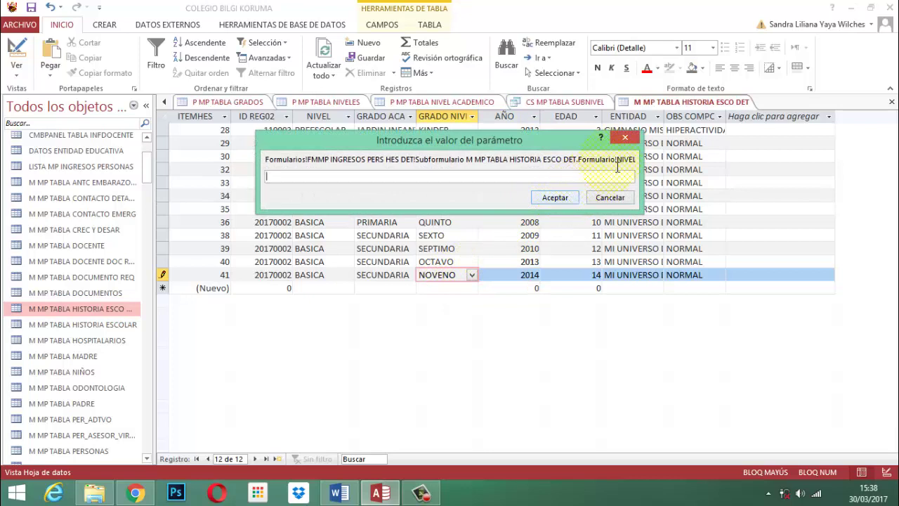
pyautogui.click(623, 138)
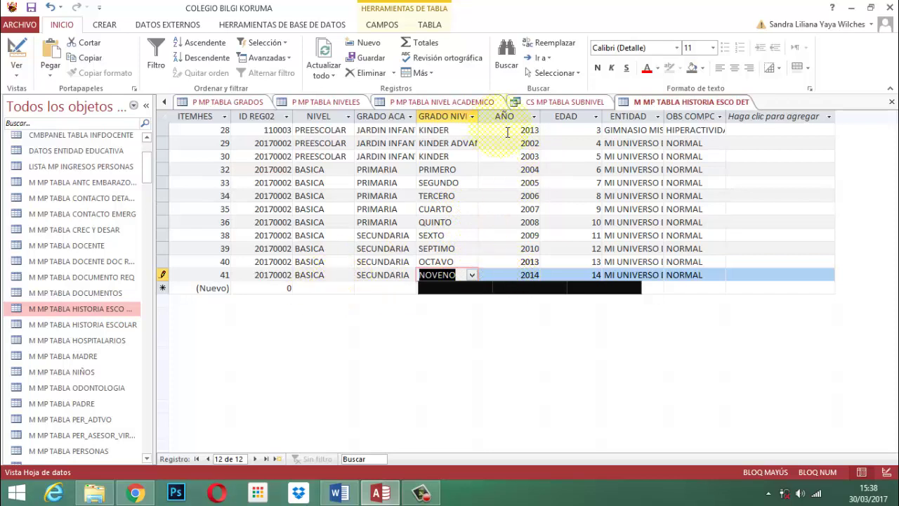
# Save the history detail table and close it.
pyautogui.rightClick(665, 103)
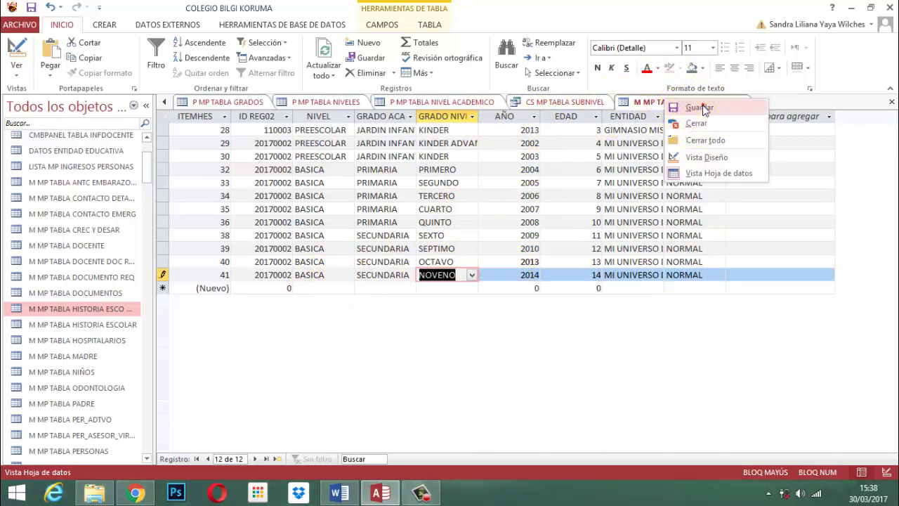
pyautogui.click(701, 107)
pyautogui.rightClick(675, 105)
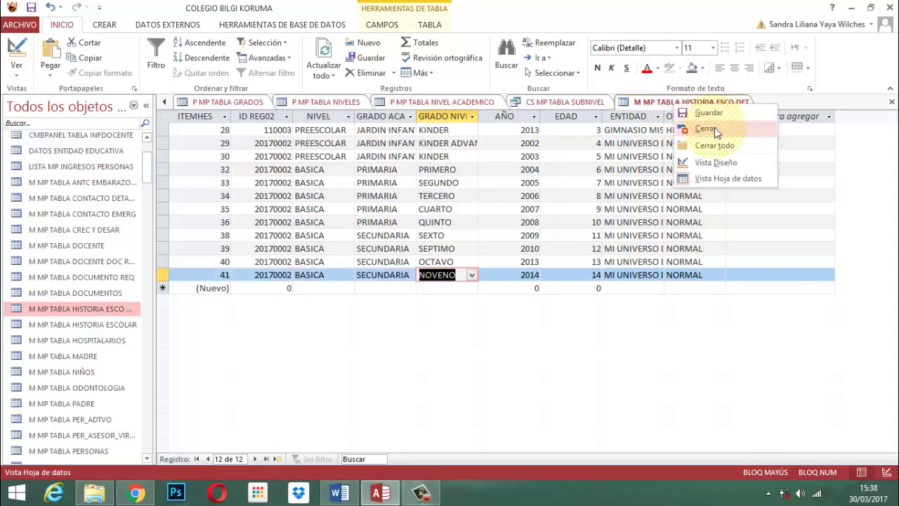
pyautogui.click(714, 128)
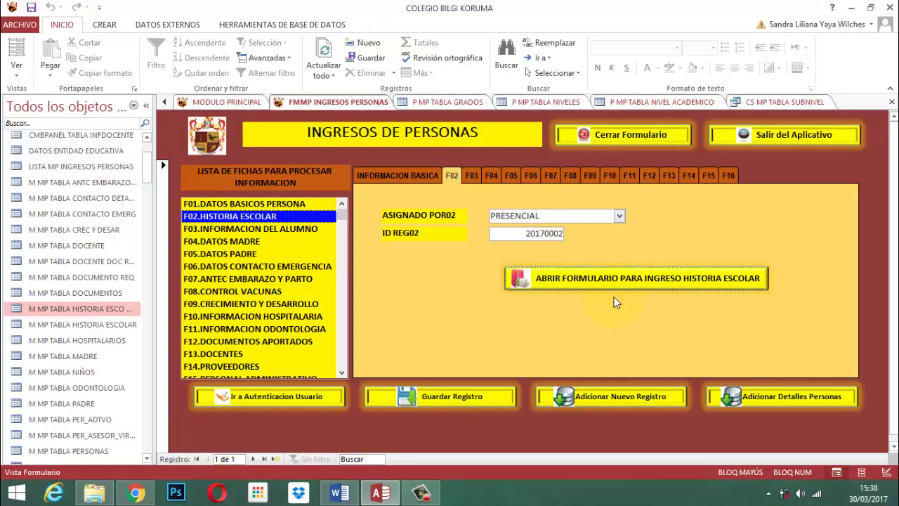
# In the school history entry form, start a new item for record 20170002 with ID REG02 2.
pyautogui.click(652, 278)
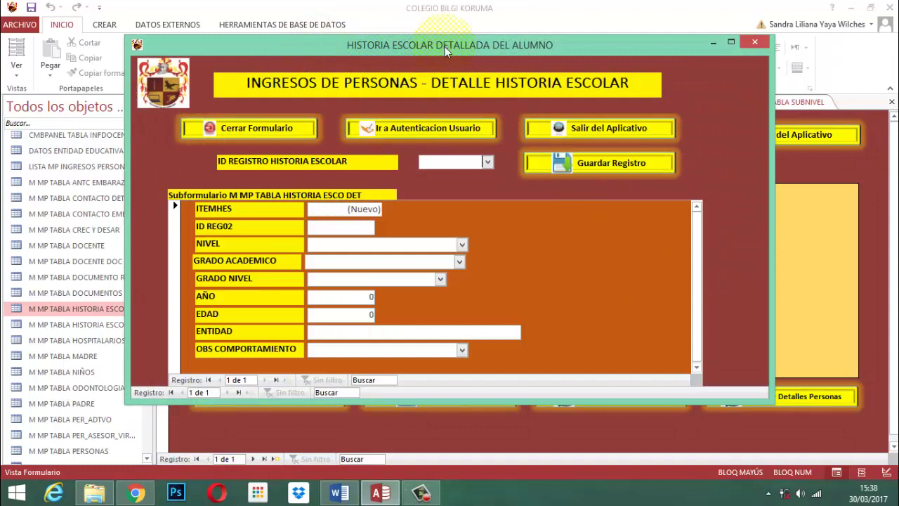
pyautogui.click(486, 162)
pyautogui.click(453, 200)
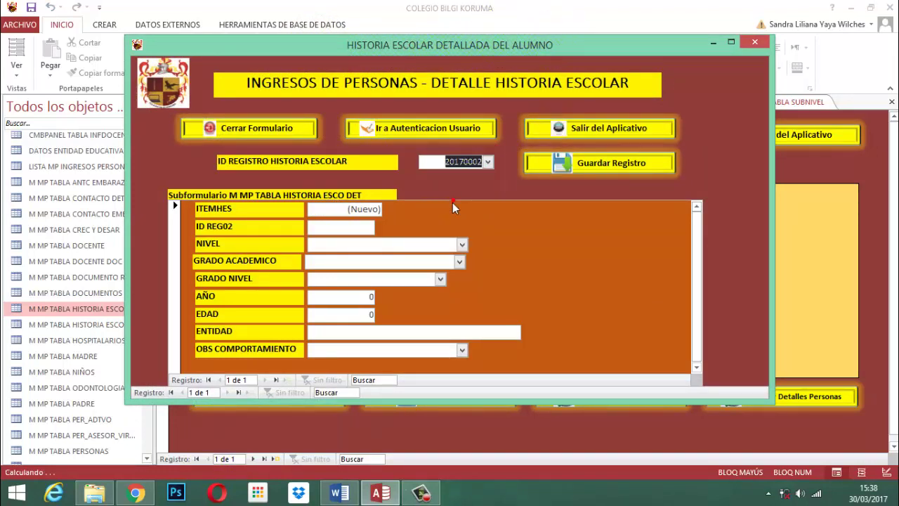
pyautogui.press('Tab')
pyautogui.click(411, 234)
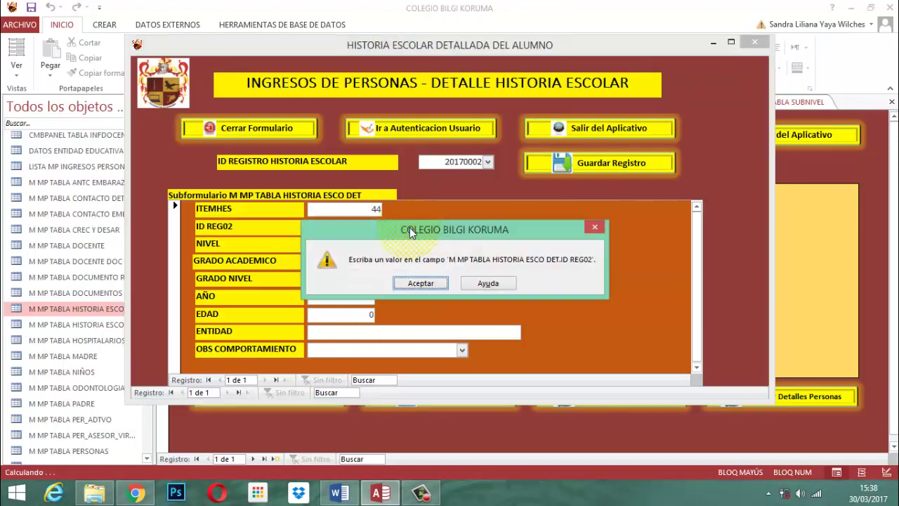
pyautogui.press('Return')
pyautogui.write('20170002')
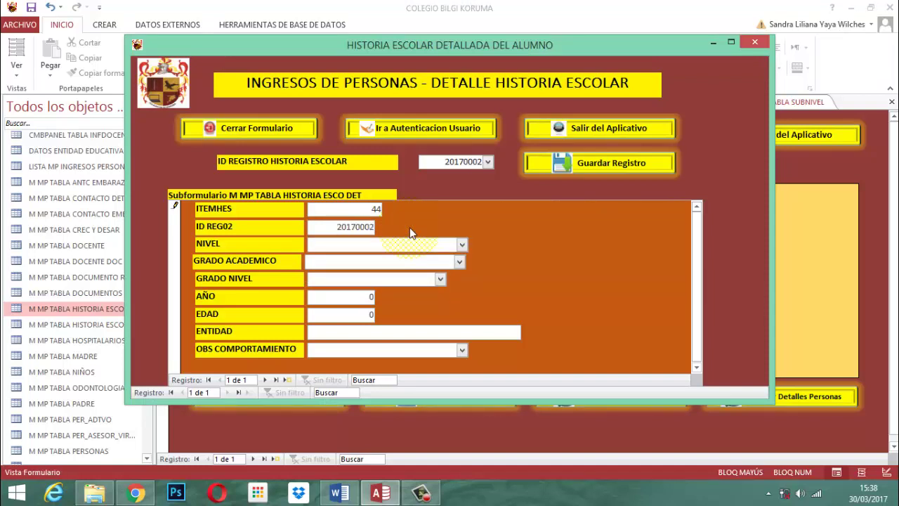
# Choose MEDIA VOCACIONAL in NIVEL and VOCACIONAL in GRADO ACADEMICO, accepting each message.
pyautogui.press('Tab')
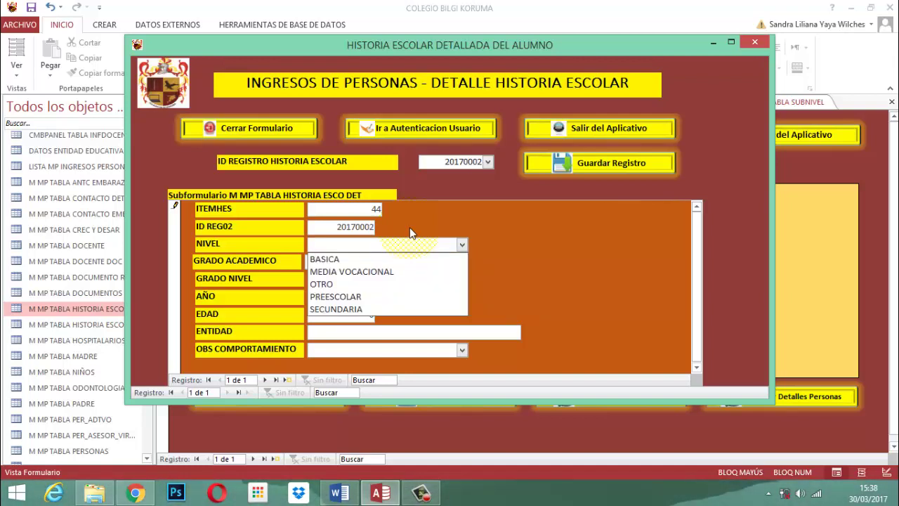
pyautogui.press('Down')
pyautogui.press('Down')
pyautogui.press('Return')
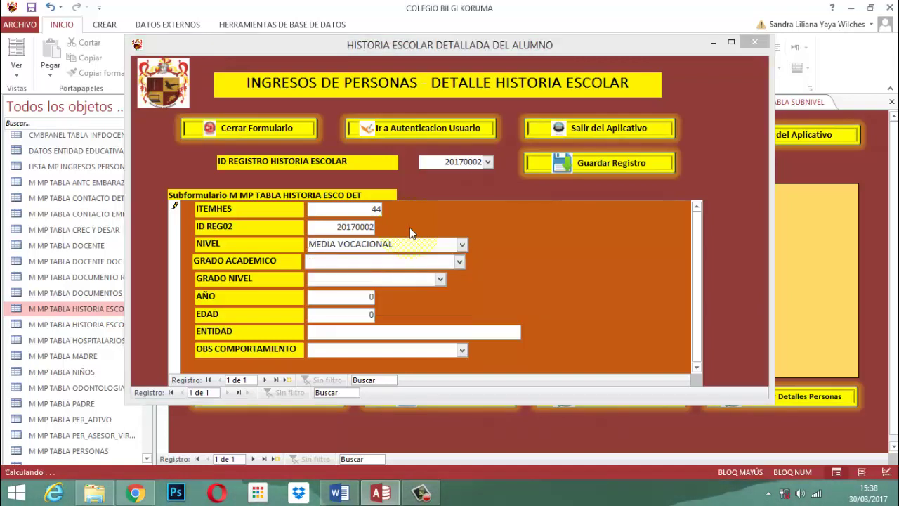
pyautogui.press('Return')
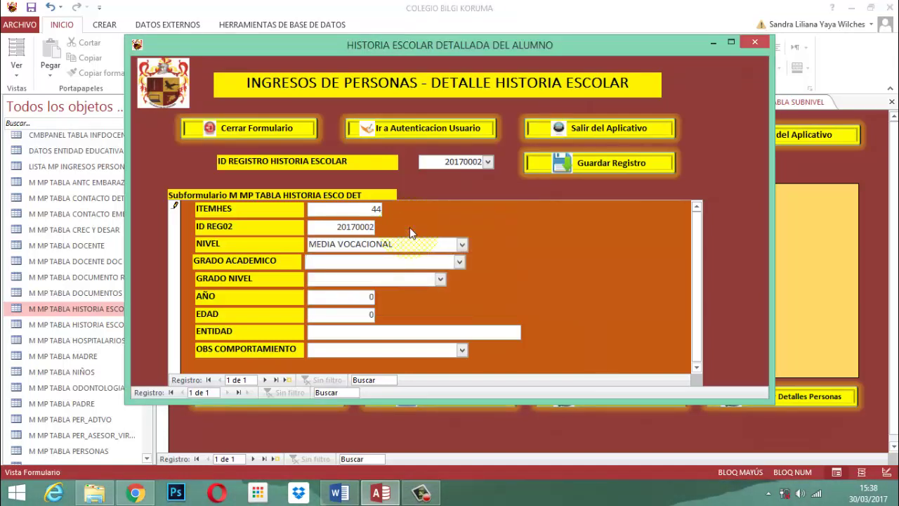
pyautogui.press('Tab')
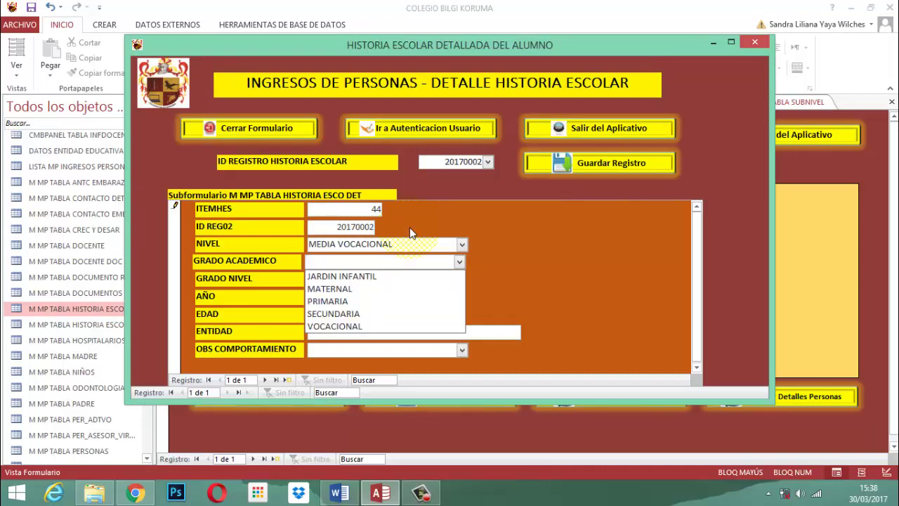
pyautogui.press('Down')
pyautogui.press('Down')
pyautogui.press('Down')
pyautogui.press('Down')
pyautogui.press('Down')
pyautogui.press('Return')
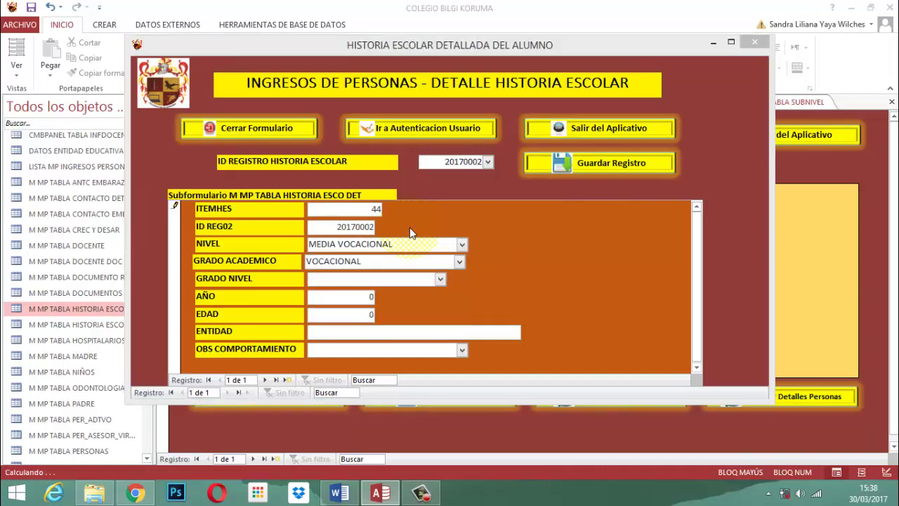
pyautogui.press('Return')
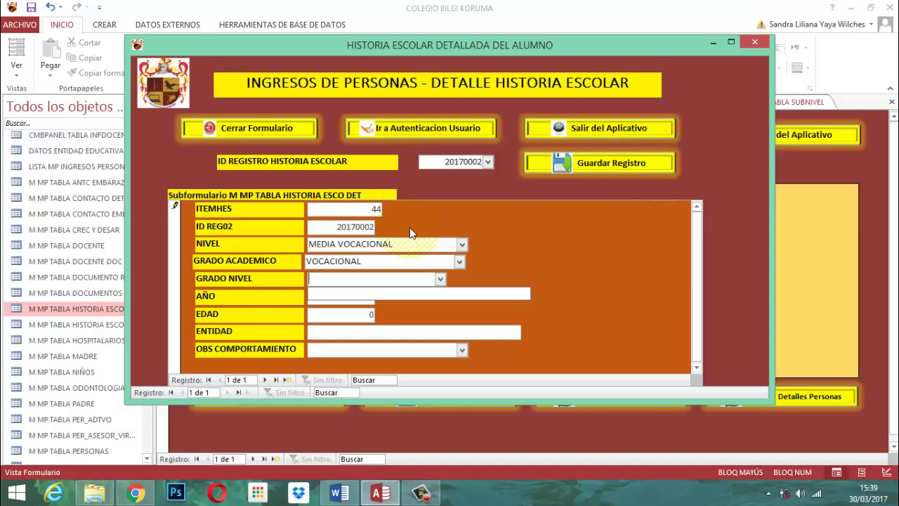
# Move the history form aside and try filtering the Navigation Pane for CS objects.
pyautogui.moveTo(327, 40); pyautogui.dragTo(628, 45)
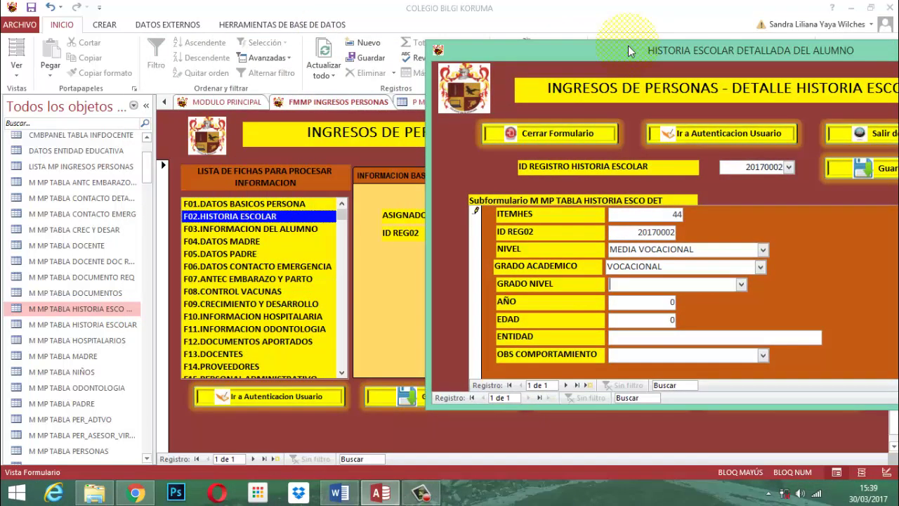
pyautogui.click(7, 123)
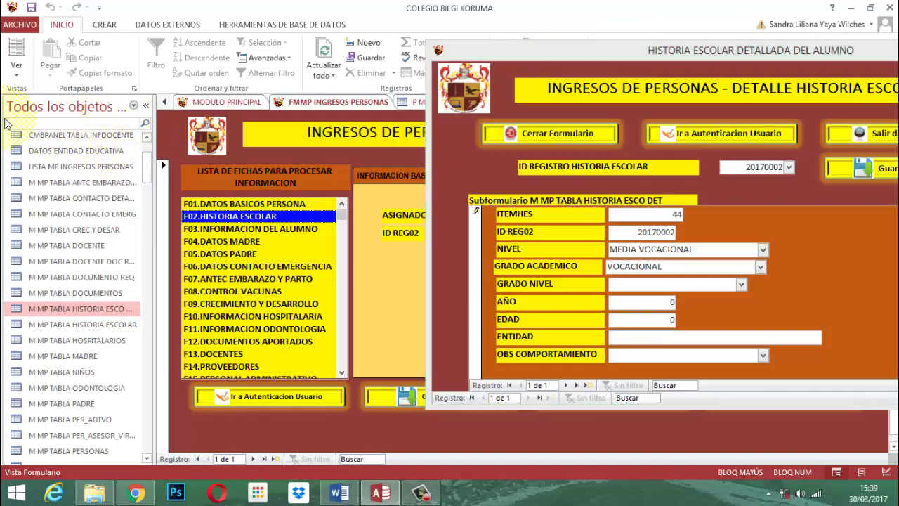
pyautogui.write('CS')
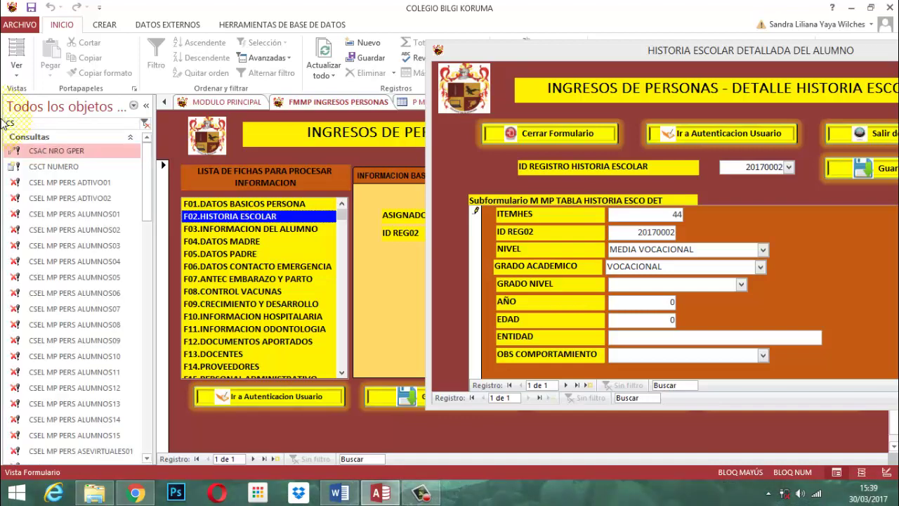
pyautogui.press('BackSpace')
pyautogui.press('BackSpace')
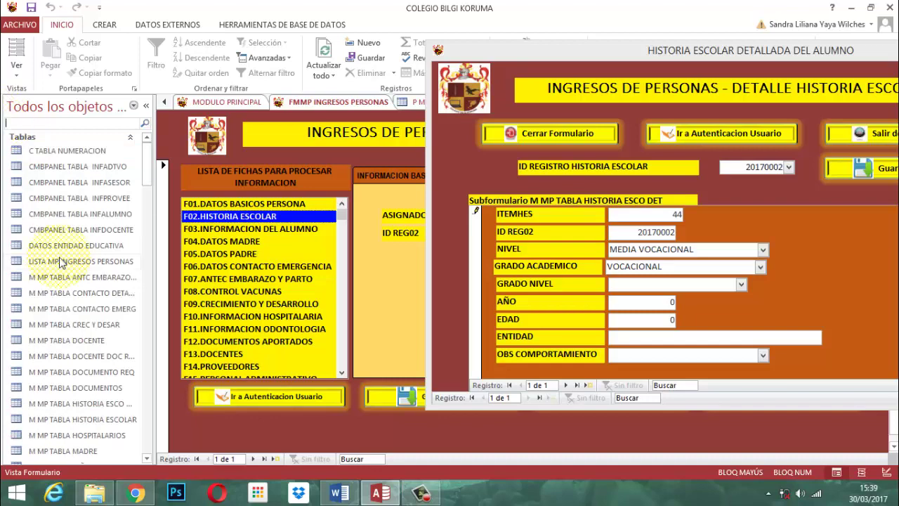
# Run the CS MP TABLA SUBNIVEL query and browse its SEXTO to NOVENO results.
pyautogui.scroll(-8, 83, 226)
pyautogui.scroll(-15, 83, 226)
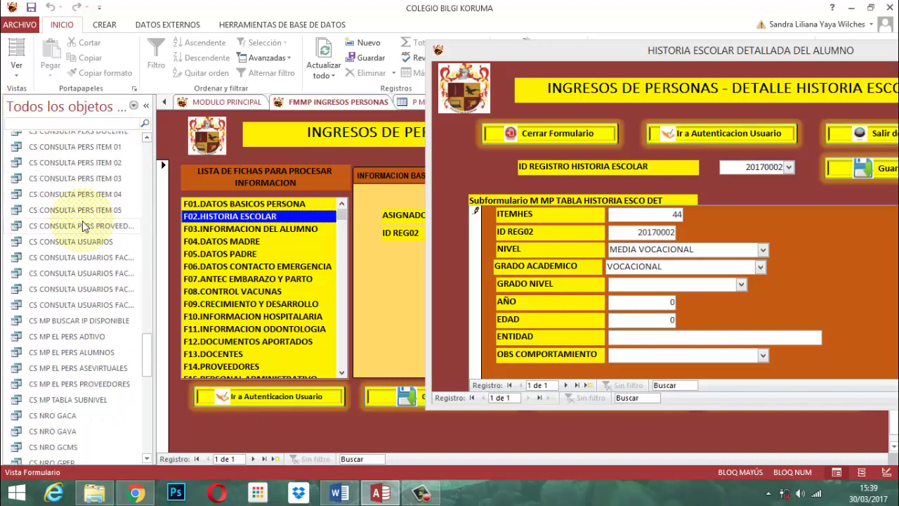
pyautogui.click(67, 400)
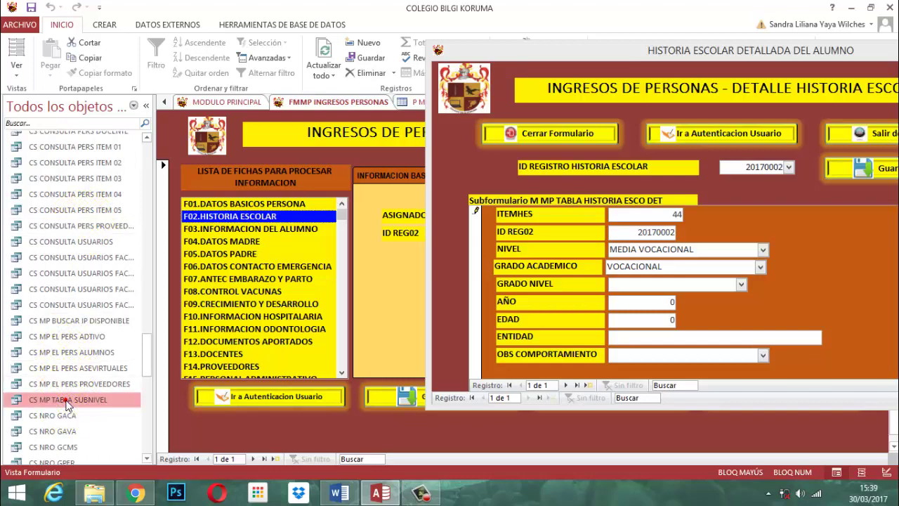
pyautogui.doubleClick(66, 401)
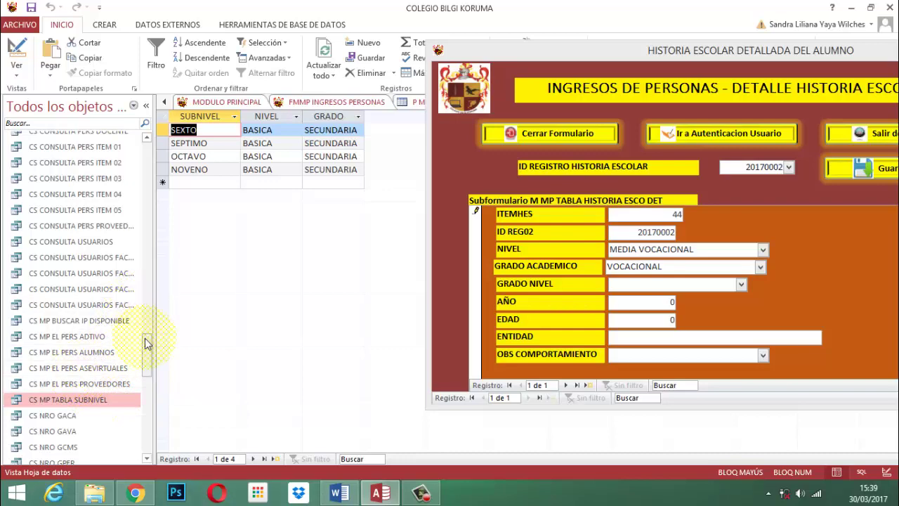
pyautogui.moveTo(144, 338); pyautogui.dragTo(152, 158)
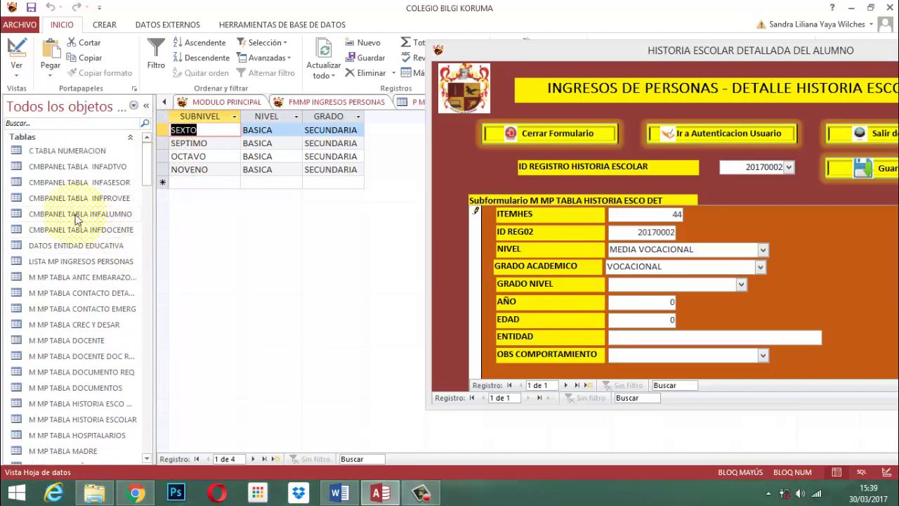
pyautogui.click(60, 258)
pyautogui.scroll(-1, 62, 263)
pyautogui.scroll(-2, 64, 269)
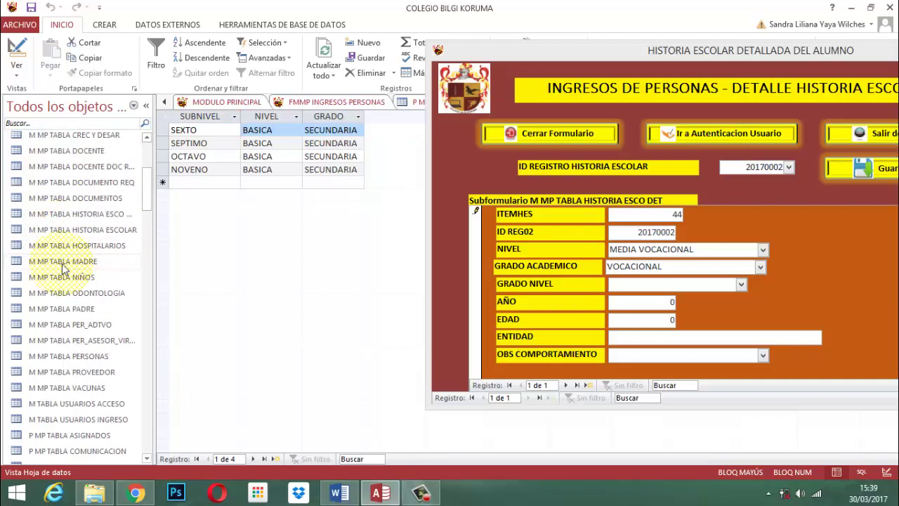
pyautogui.scroll(-2, 61, 263)
pyautogui.scroll(-1, 62, 265)
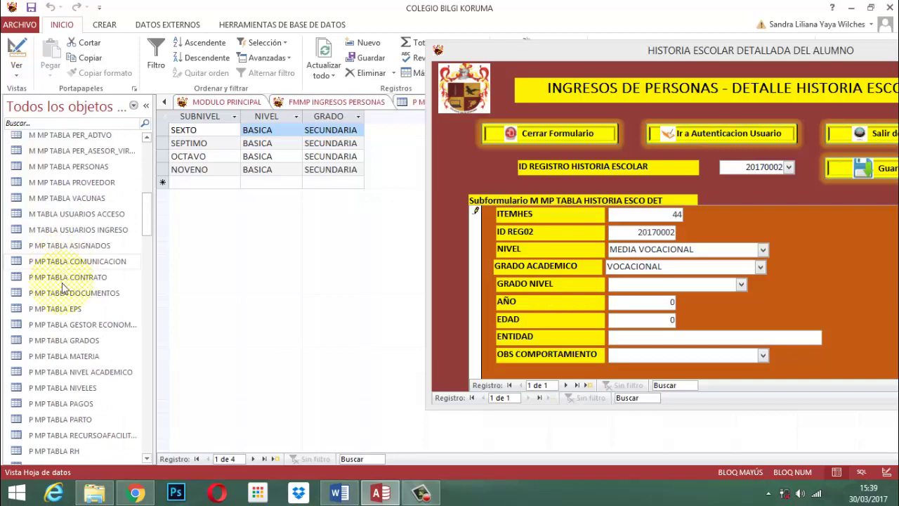
# Open P MP TABLA GRADOS with VOCACIONAL expanded, then the NIVELES and NIVEL ACADEMICO tables.
pyautogui.doubleClick(61, 342)
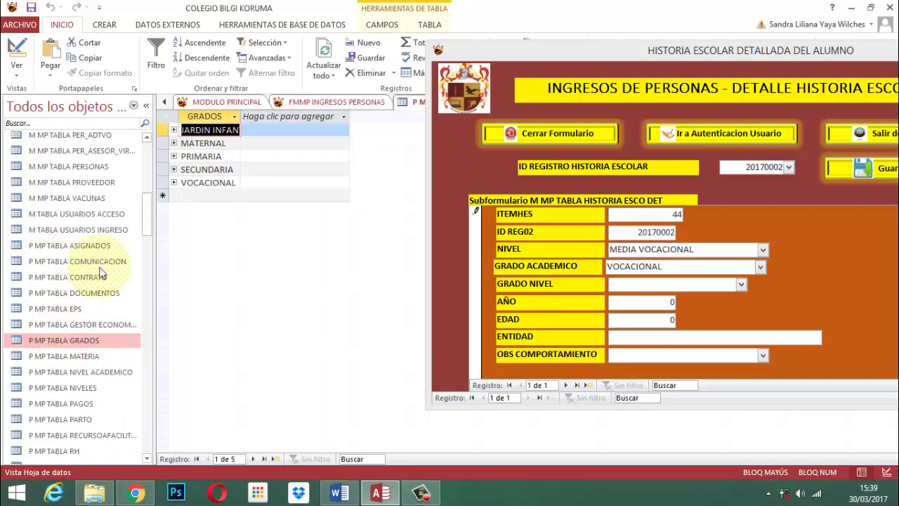
pyautogui.click(173, 182)
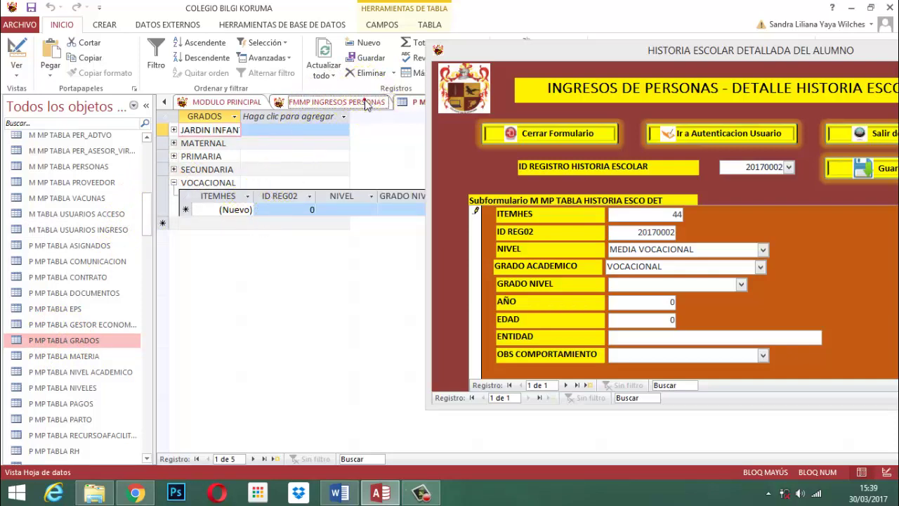
pyautogui.click(345, 102)
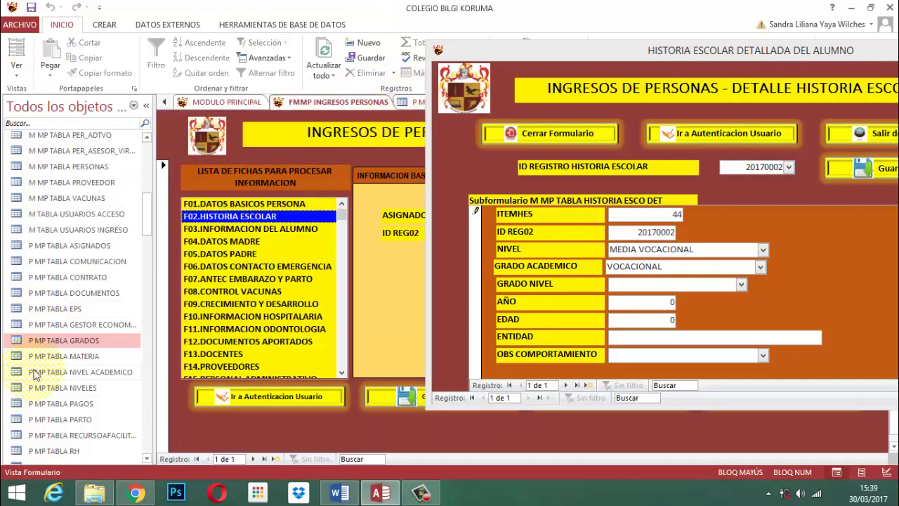
pyautogui.doubleClick(66, 388)
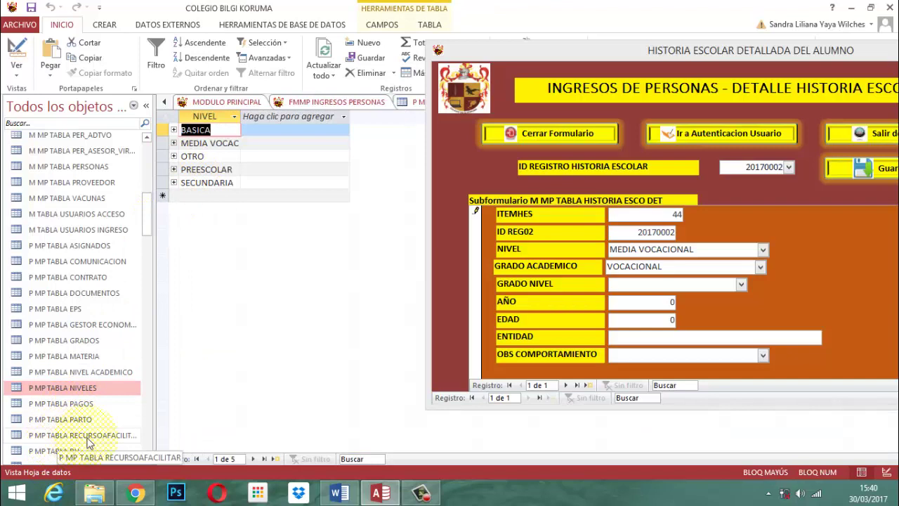
pyautogui.doubleClick(58, 373)
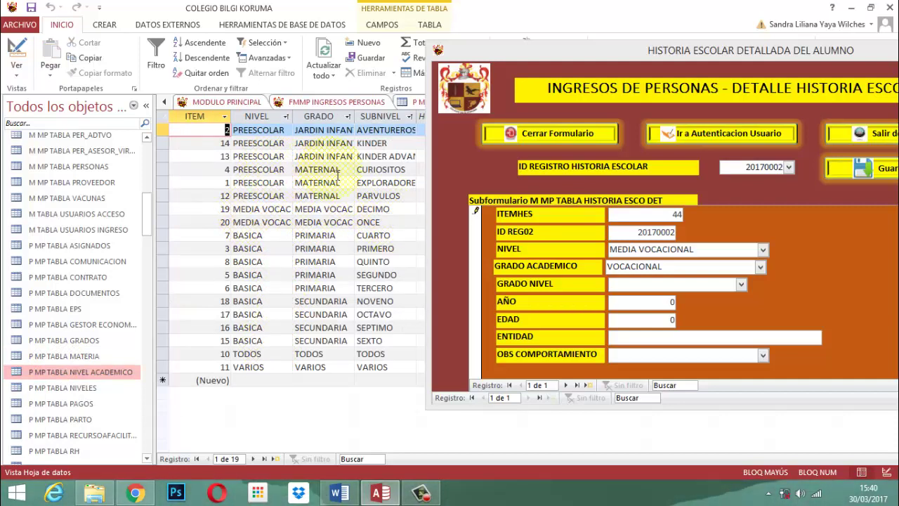
# Bring the school history form forward and move it to the top of the window.
pyautogui.moveTo(505, 51); pyautogui.dragTo(553, 222)
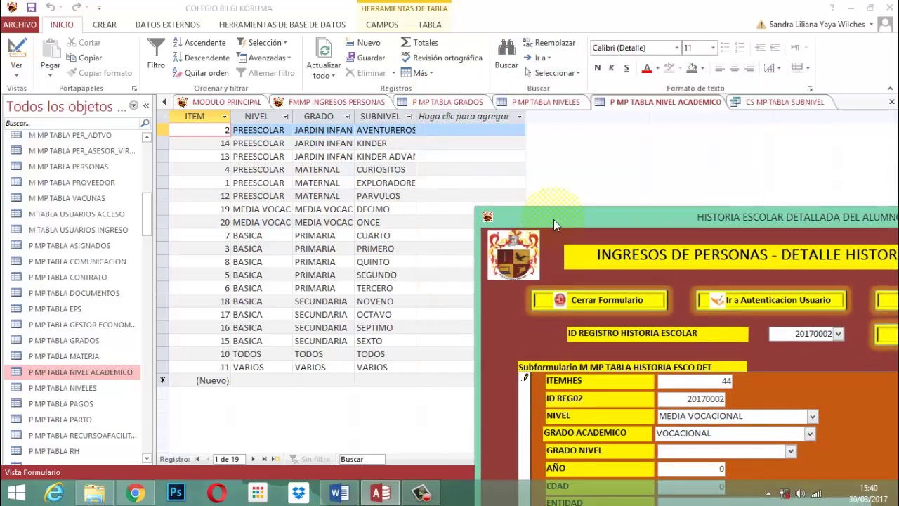
pyautogui.moveTo(554, 219); pyautogui.dragTo(424, 31)
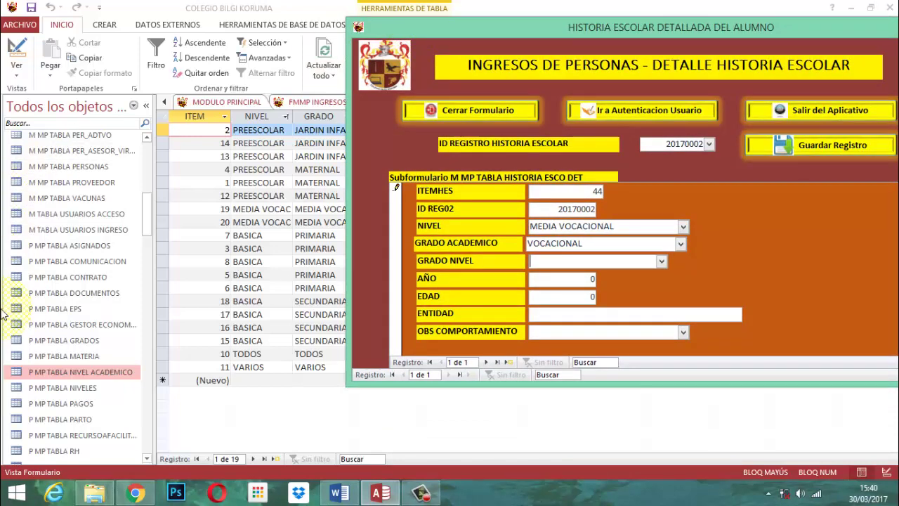
pyautogui.moveTo(150, 213); pyautogui.dragTo(174, 399)
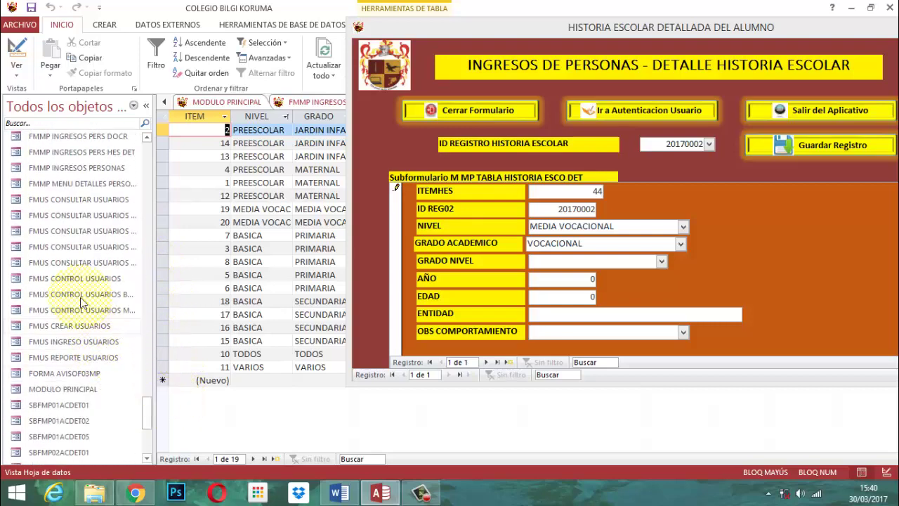
# Locate CS MP TABLA SUBNIVEL in the Navigation Pane and bring up its design options.
pyautogui.scroll(2, 61, 251)
pyautogui.scroll(10, 61, 250)
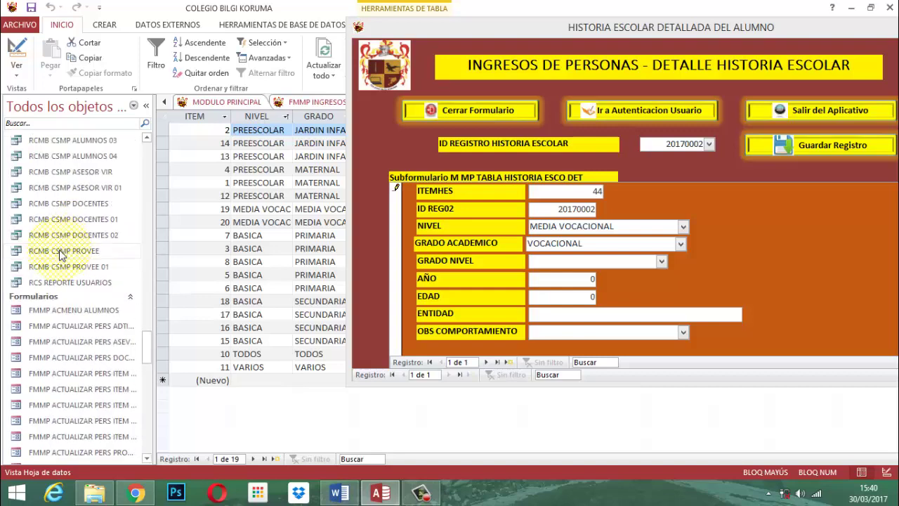
pyautogui.scroll(4, 68, 258)
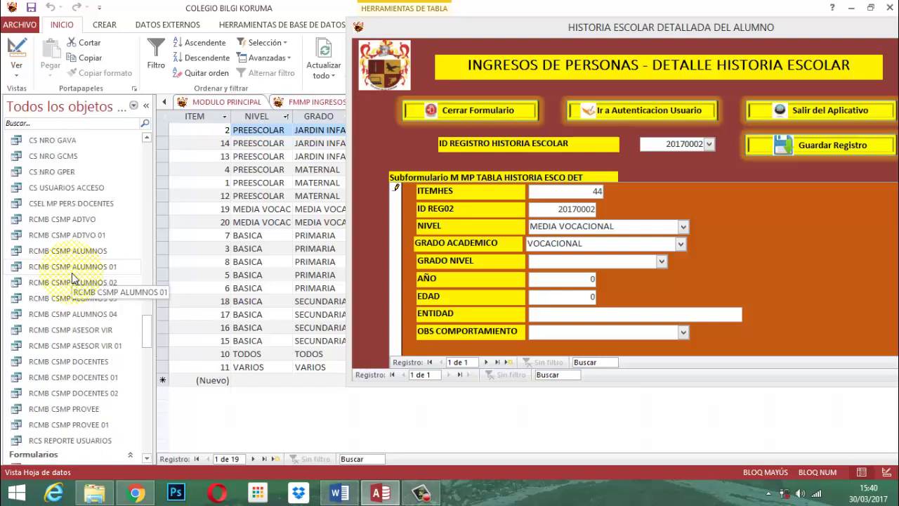
pyautogui.scroll(-1, 72, 272)
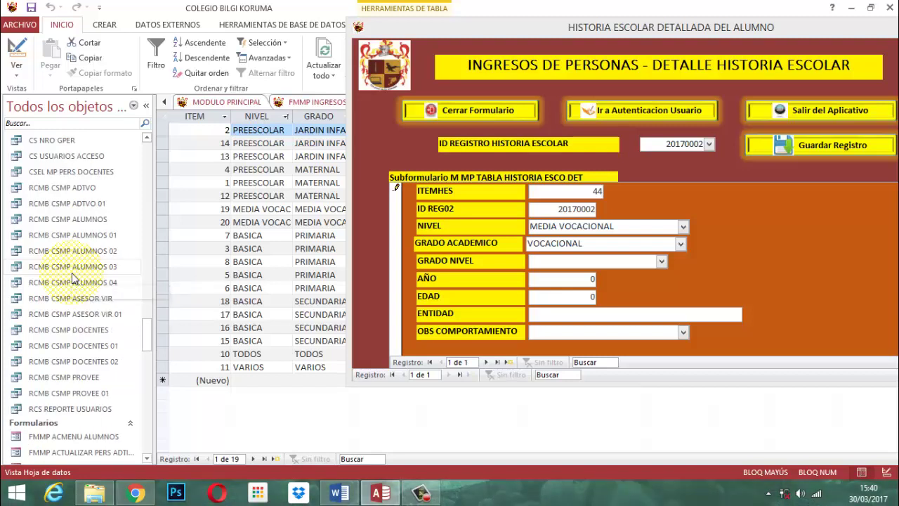
pyautogui.scroll(-2, 71, 272)
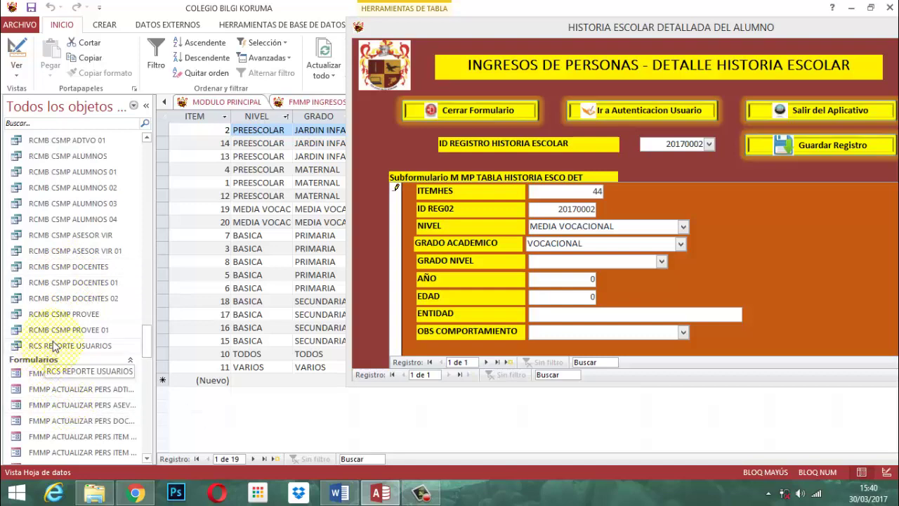
pyautogui.scroll(4, 70, 309)
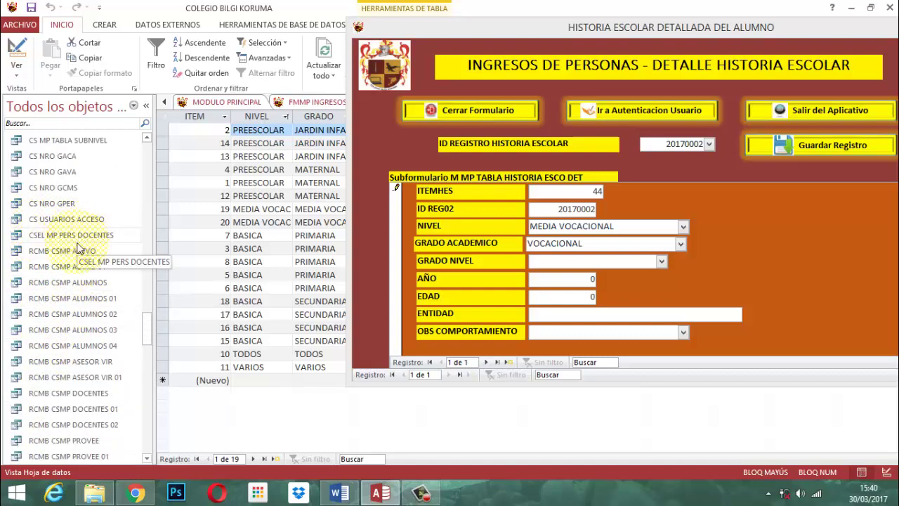
pyautogui.scroll(2, 79, 242)
pyautogui.scroll(1, 79, 249)
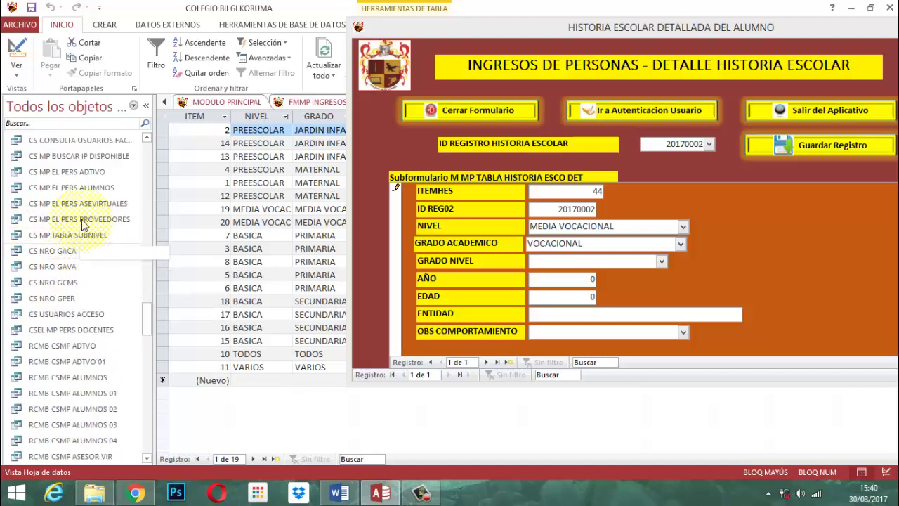
pyautogui.click(62, 234)
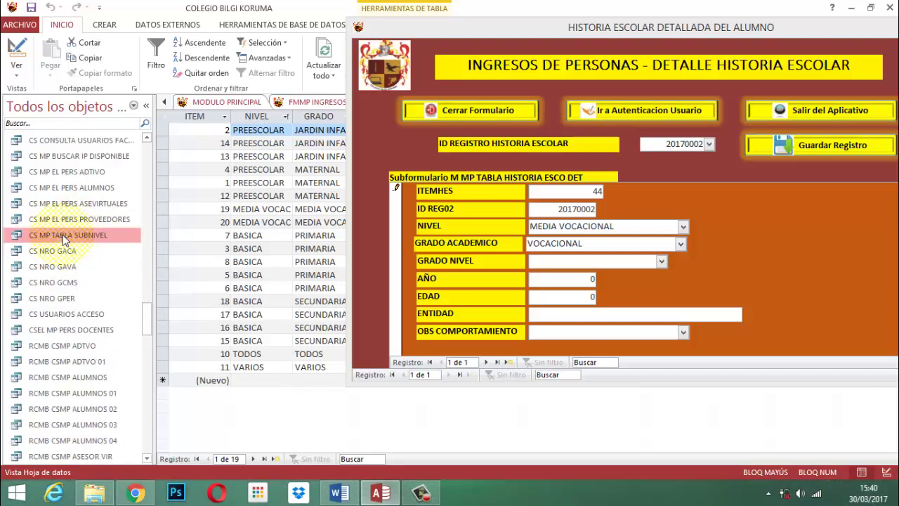
pyautogui.rightClick(63, 235)
# Run CS MP TABLA SUBNIVEL from Design view, getting no records under SUBNIVEL, NIVEL, GRADO.
pyautogui.click(112, 259)
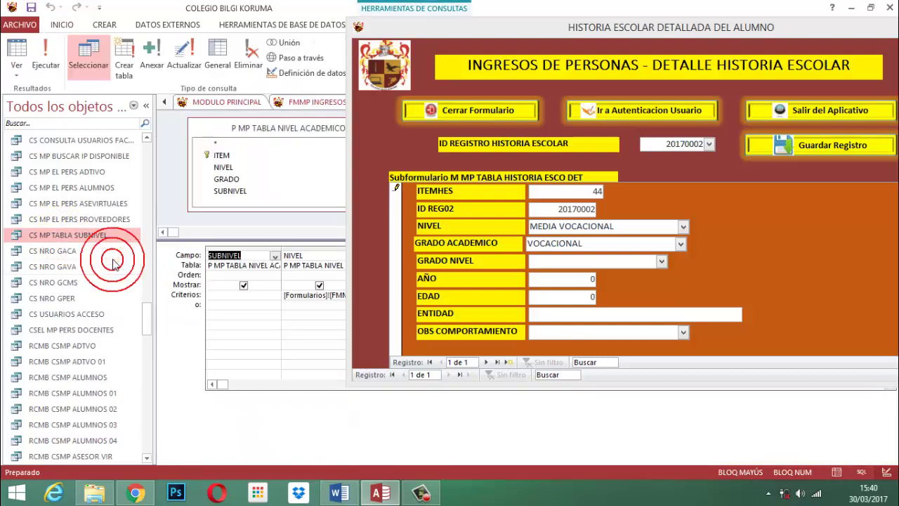
pyautogui.moveTo(469, 26); pyautogui.dragTo(228, 341)
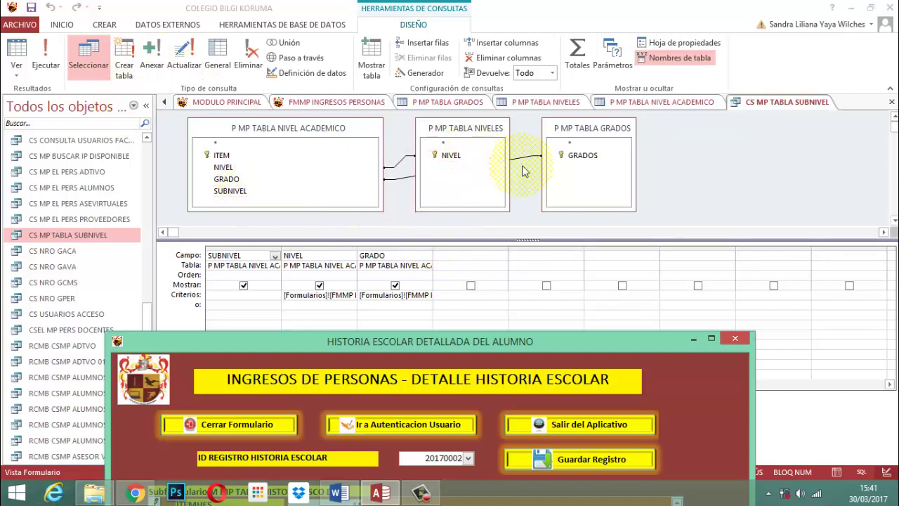
pyautogui.click(45, 61)
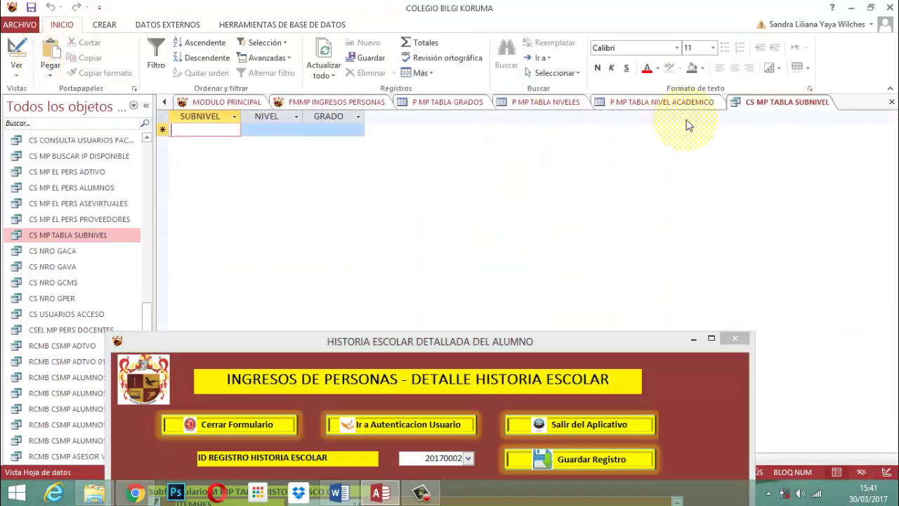
# Close CS MP TABLA SUBNIVEL and the P MP TABLA NIVEL ACADEMICO, NIVELES and GRADOS tables.
pyautogui.rightClick(786, 115)
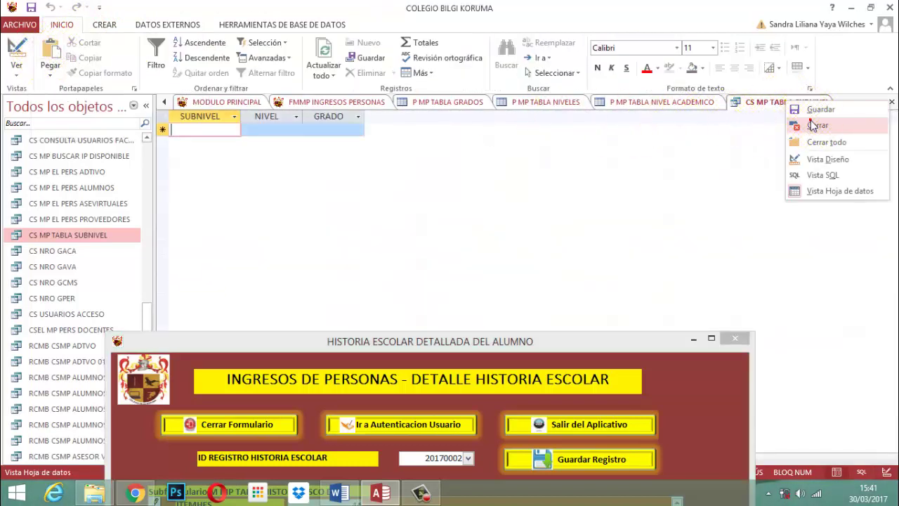
pyautogui.click(810, 119)
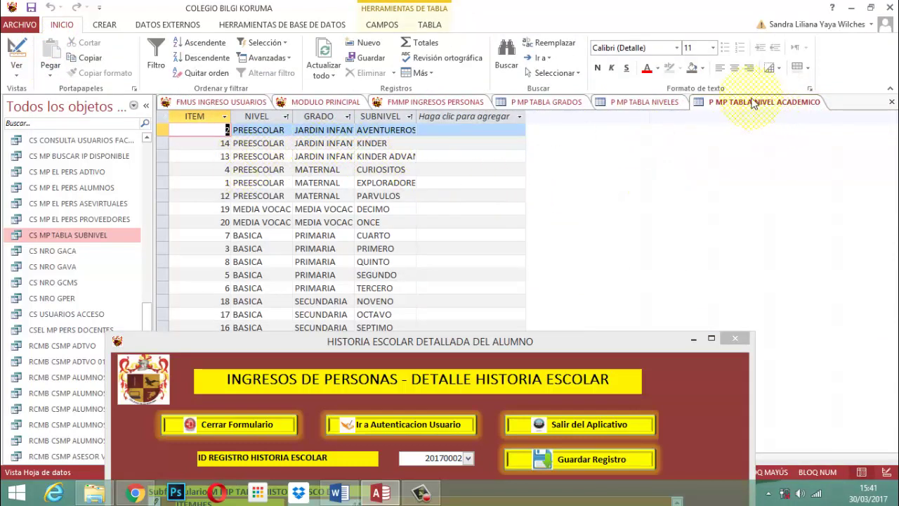
pyautogui.rightClick(753, 103)
pyautogui.click(783, 121)
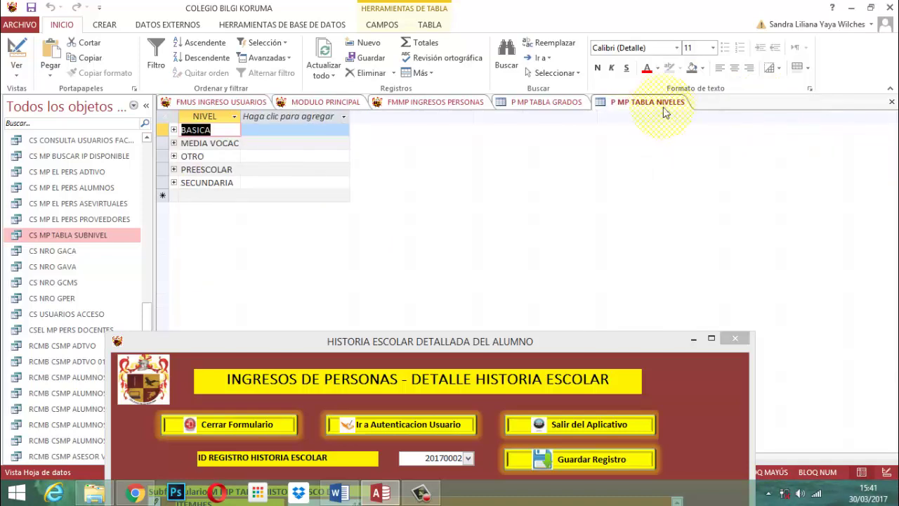
pyautogui.rightClick(666, 113)
pyautogui.click(668, 129)
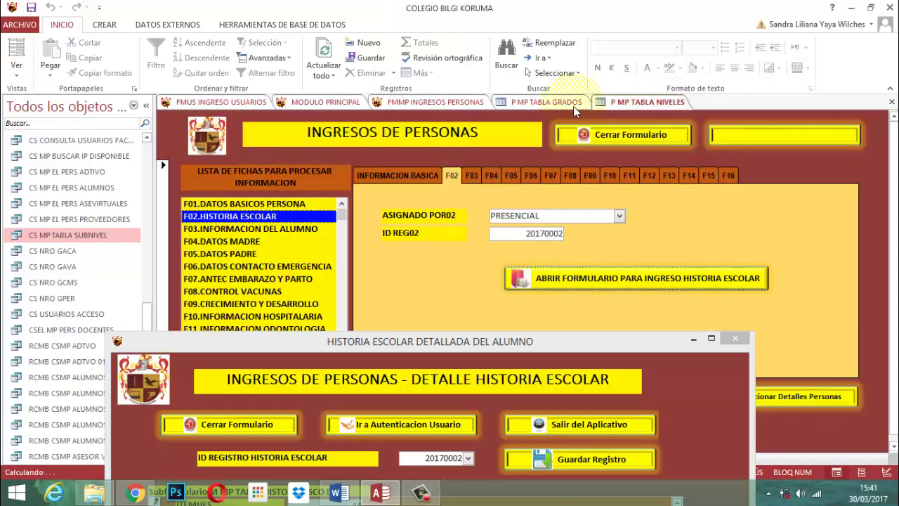
pyautogui.rightClick(566, 105)
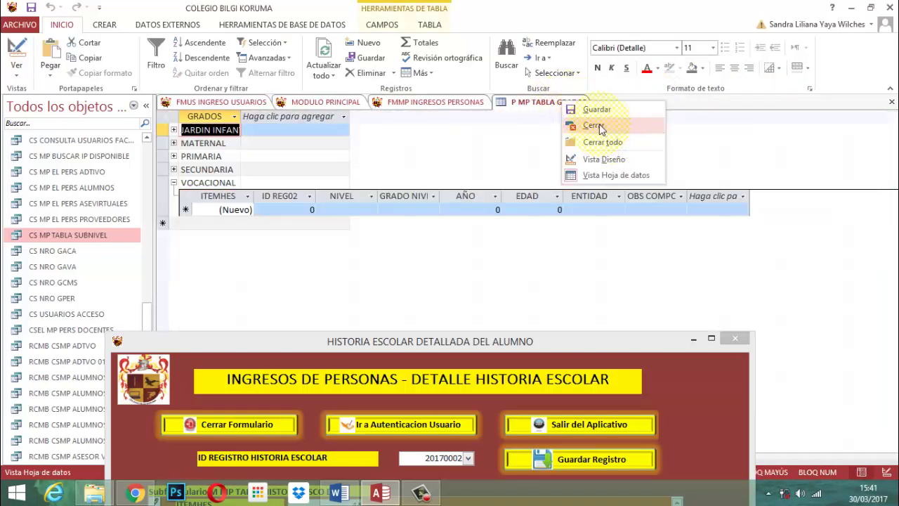
pyautogui.click(593, 127)
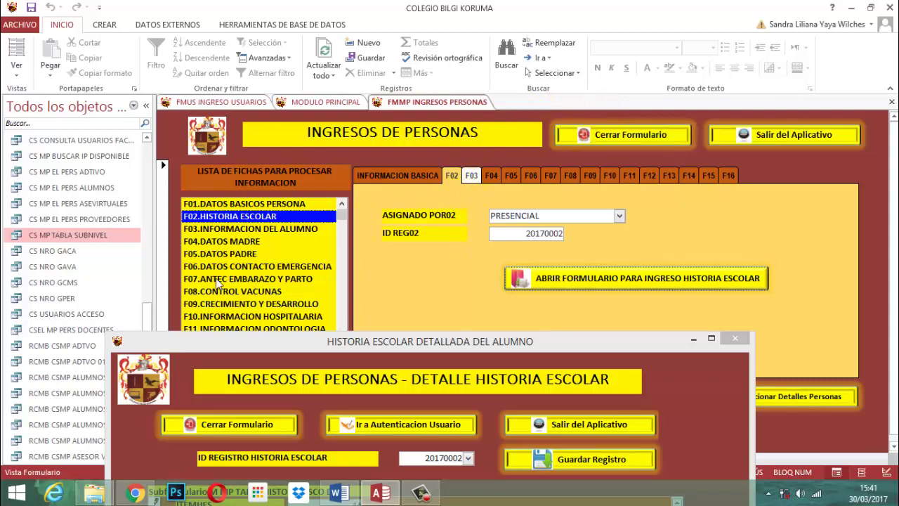
# Raise the history form, check its empty GRADO NIVEL list, and switch to Design view.
pyautogui.moveTo(383, 349); pyautogui.dragTo(469, 42)
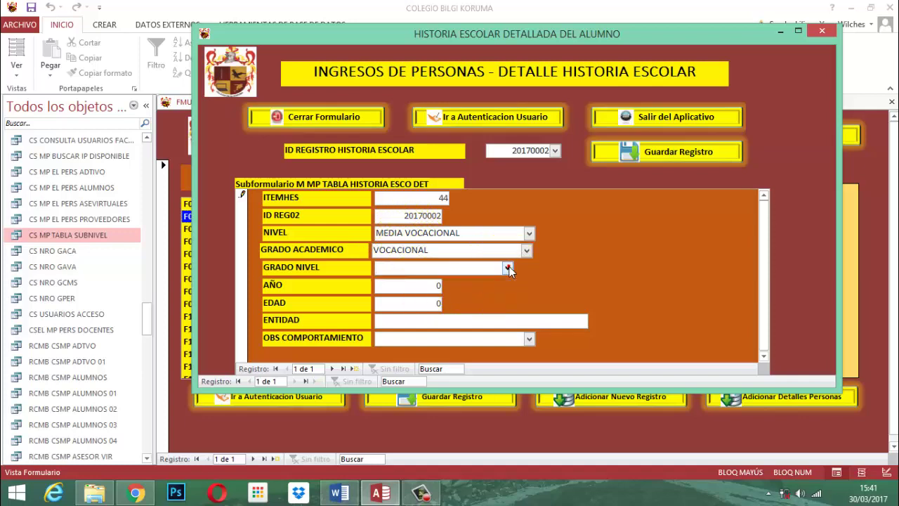
pyautogui.click(411, 270)
pyautogui.rightClick(406, 34)
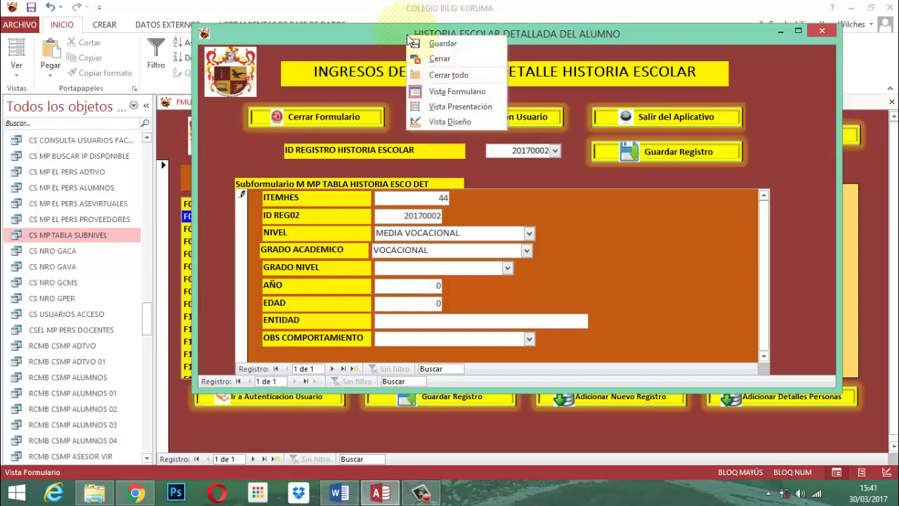
pyautogui.click(448, 121)
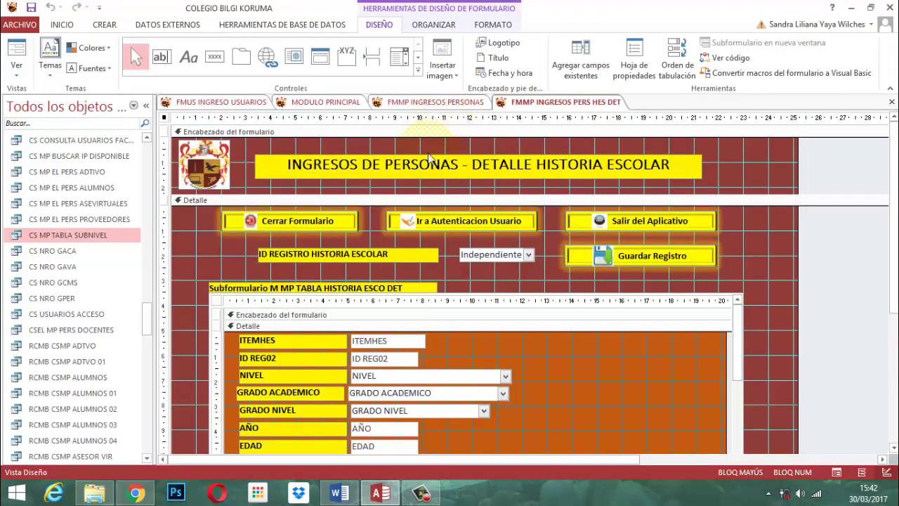
# Select the subform's GRADO NIVEL combo box and show its Datos properties up to Origen de la fila.
pyautogui.scroll(-1, 534, 330)
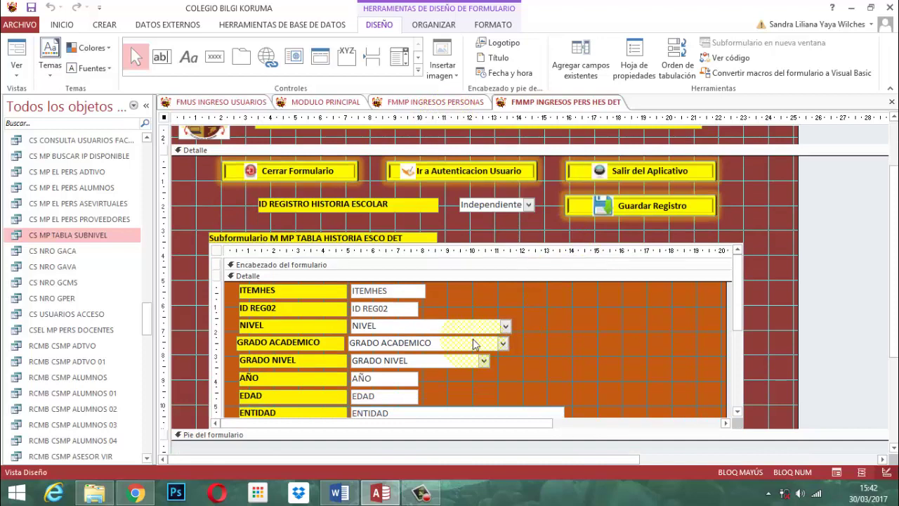
pyautogui.click(423, 361)
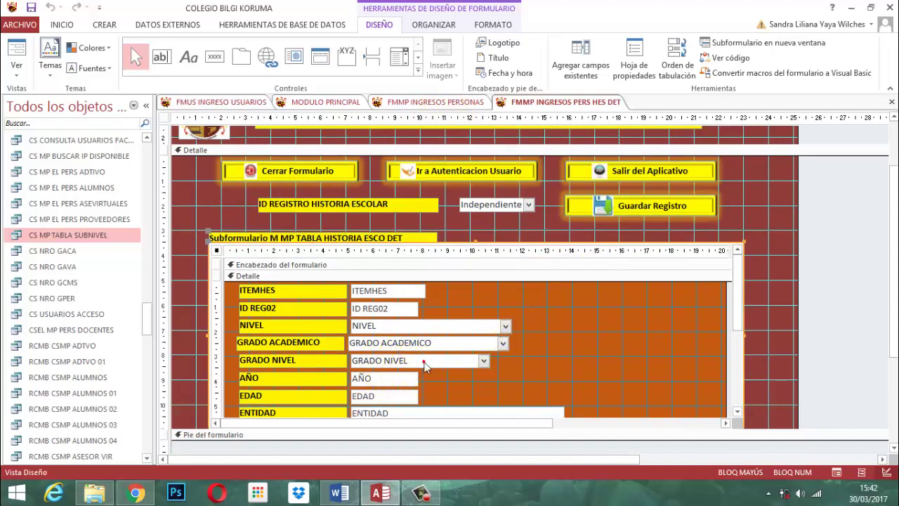
pyautogui.click(424, 362)
pyautogui.click(646, 62)
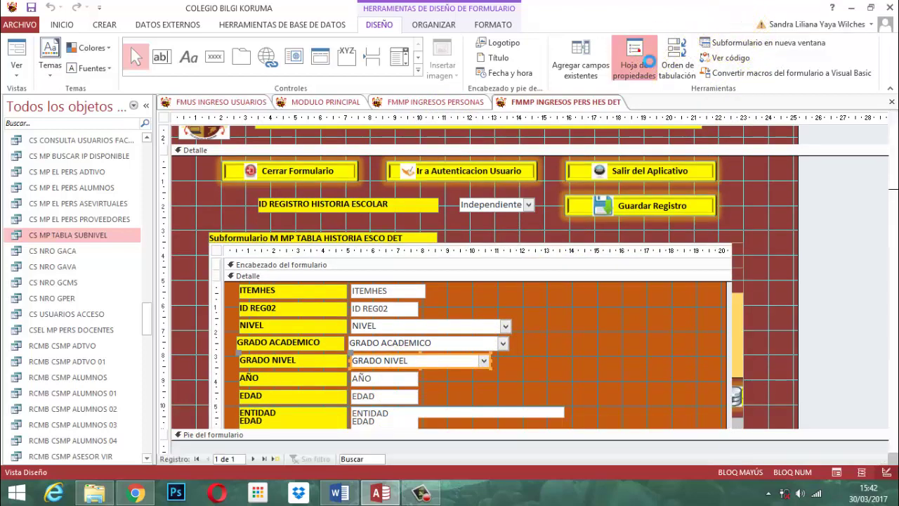
pyautogui.click(710, 160)
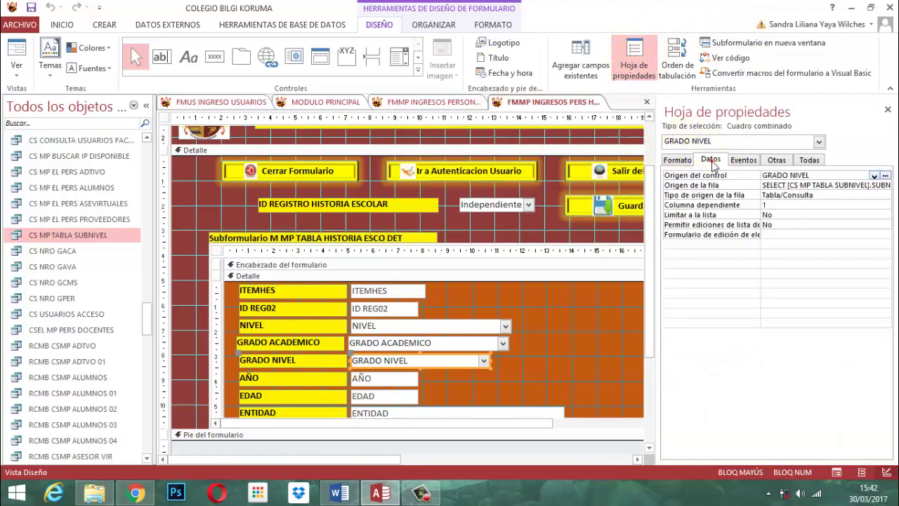
pyautogui.click(815, 194)
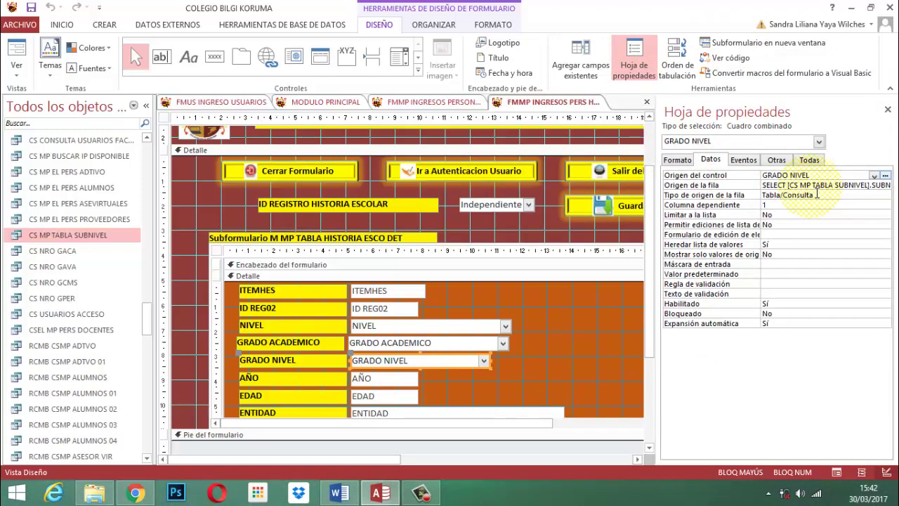
pyautogui.click(812, 185)
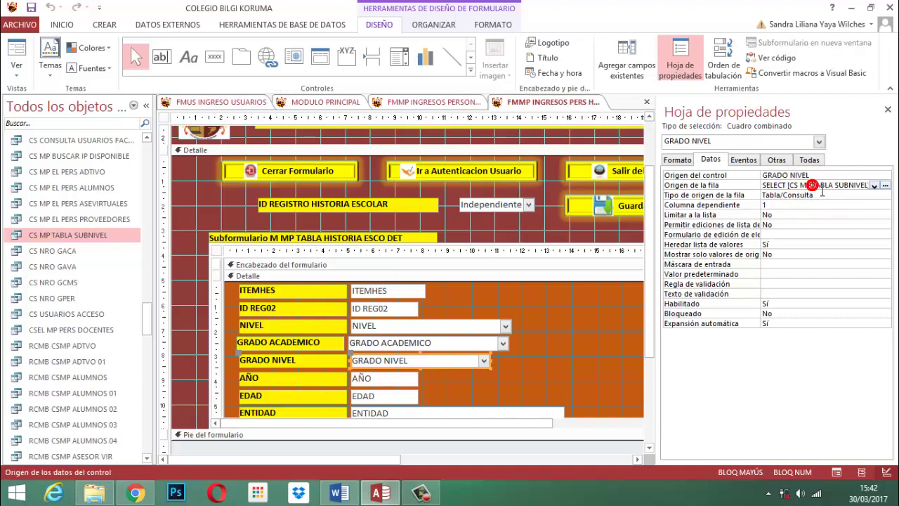
# Inspect GRADO NIVEL's row-source query on CS MP TABLA SUBNIVEL, then show its Formato properties.
pyautogui.click(885, 186)
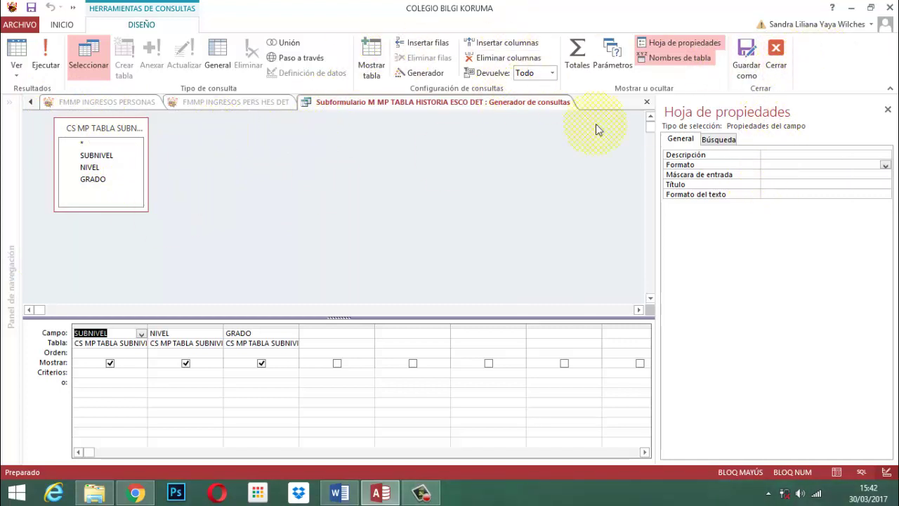
pyautogui.click(777, 51)
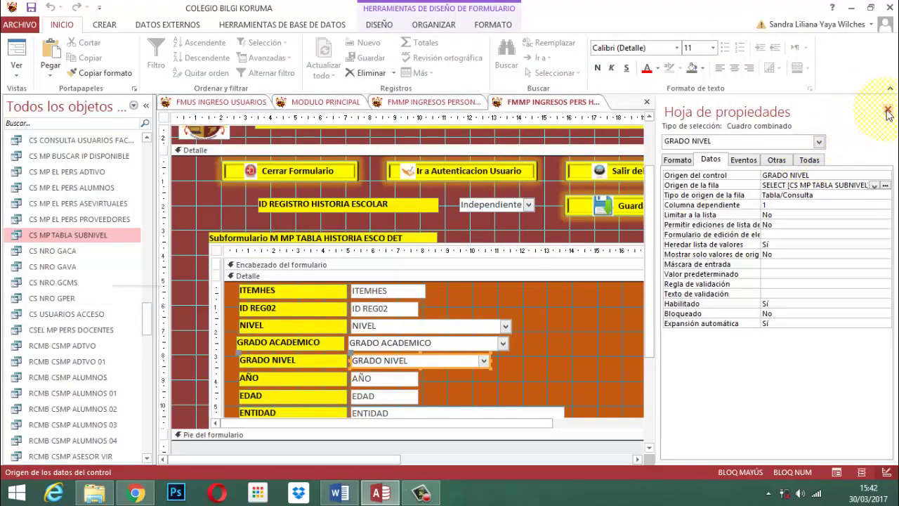
pyautogui.click(675, 161)
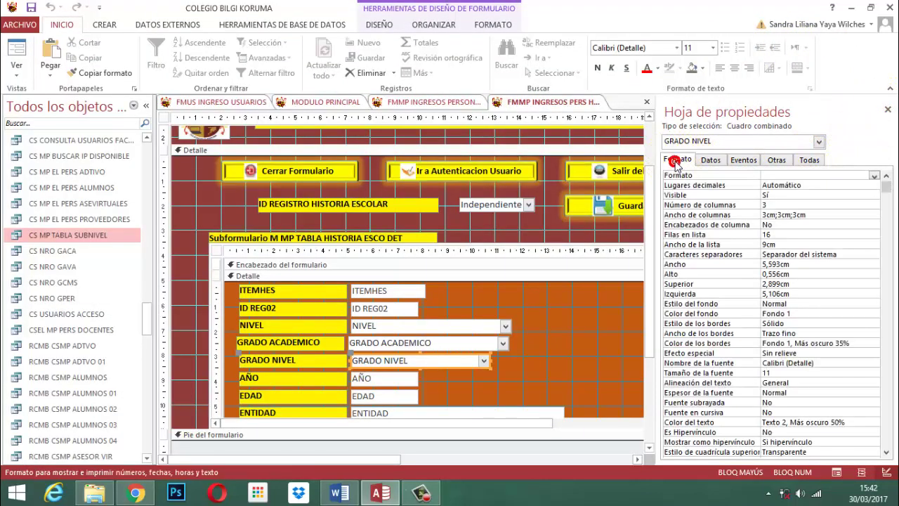
# Close the property sheet, the FMMP INGRESOS PERS HES DET design and the INGRESOS DE PERSONAS form.
pyautogui.click(890, 112)
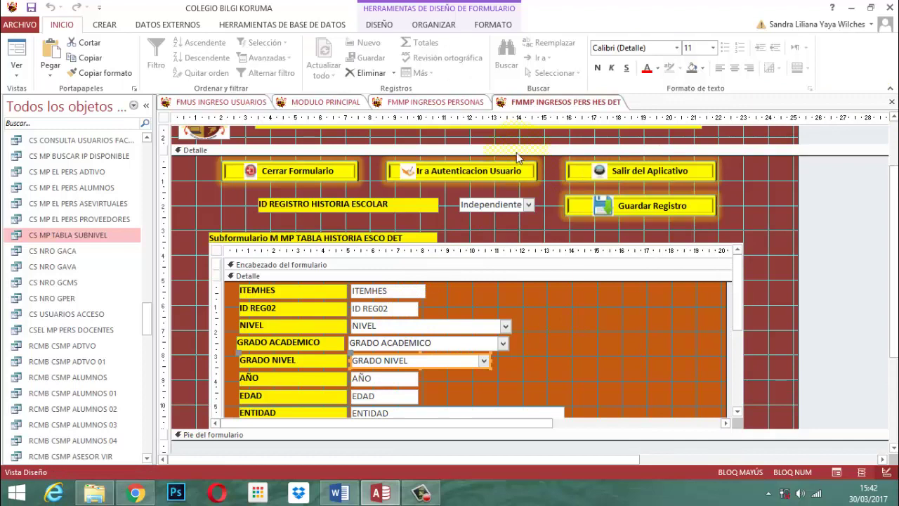
pyautogui.rightClick(531, 105)
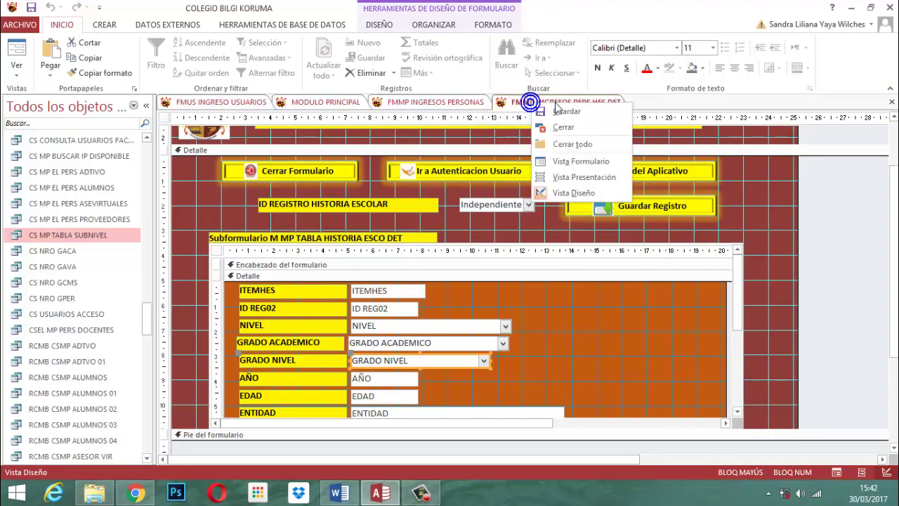
pyautogui.click(558, 106)
pyautogui.rightClick(562, 106)
pyautogui.click(592, 131)
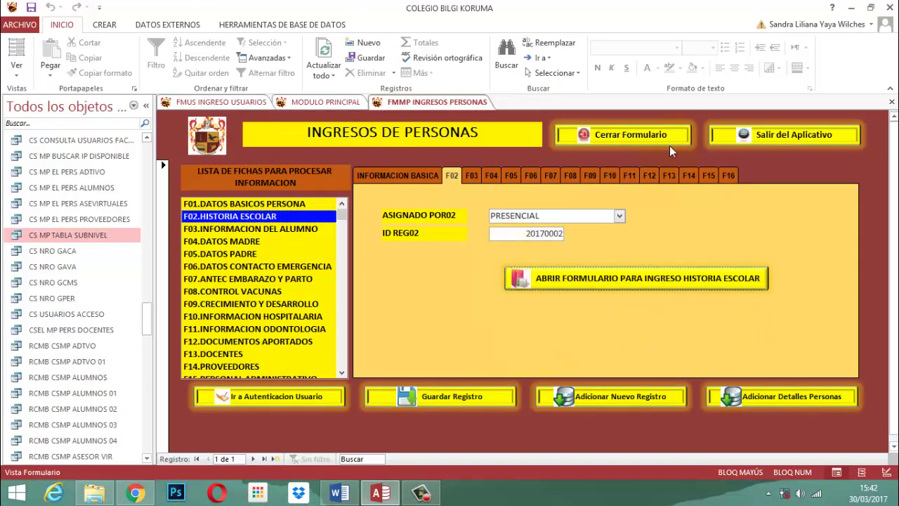
pyautogui.click(634, 133)
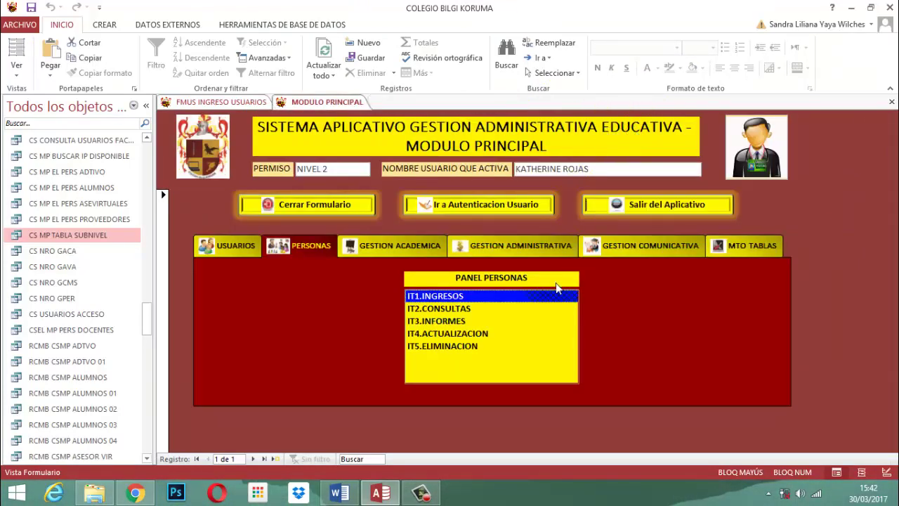
pyautogui.doubleClick(434, 298)
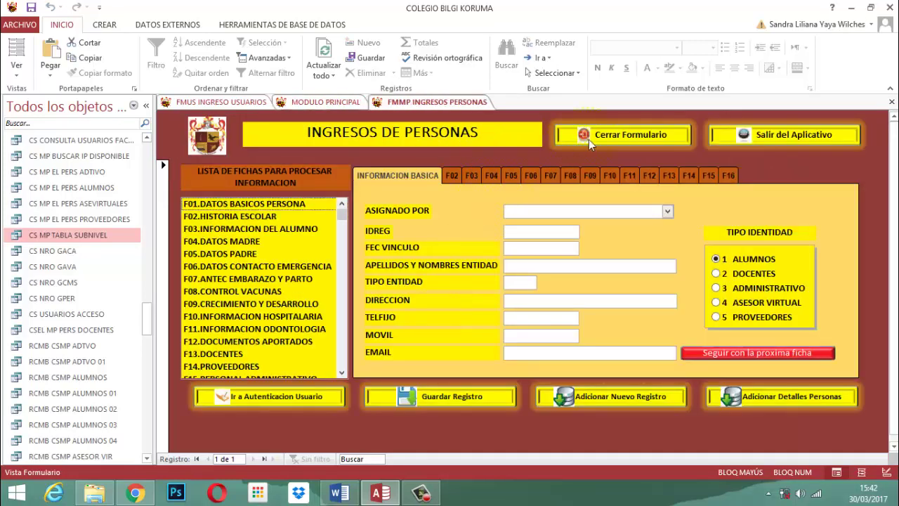
pyautogui.click(588, 139)
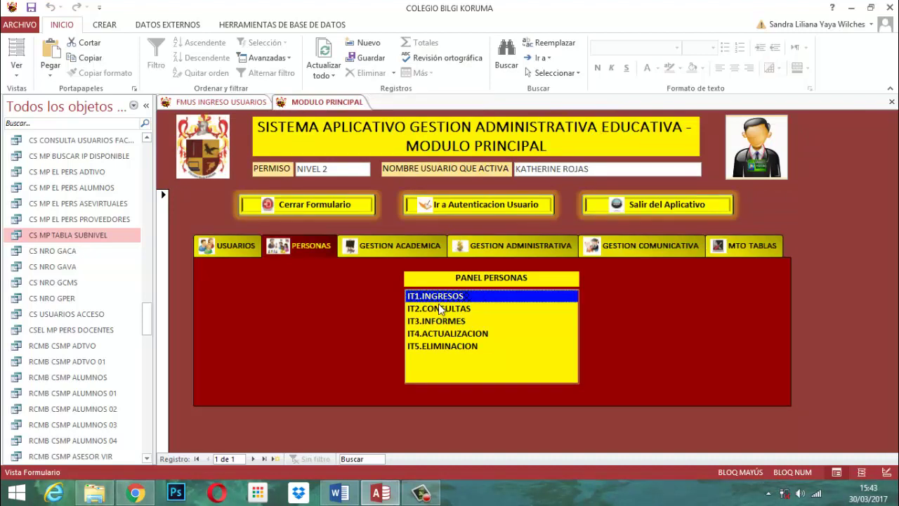
# Open IT2.CONSULTAS > CS1.ALUMNOS and go to the IT.01 basic data and school history form.
pyautogui.doubleClick(440, 309)
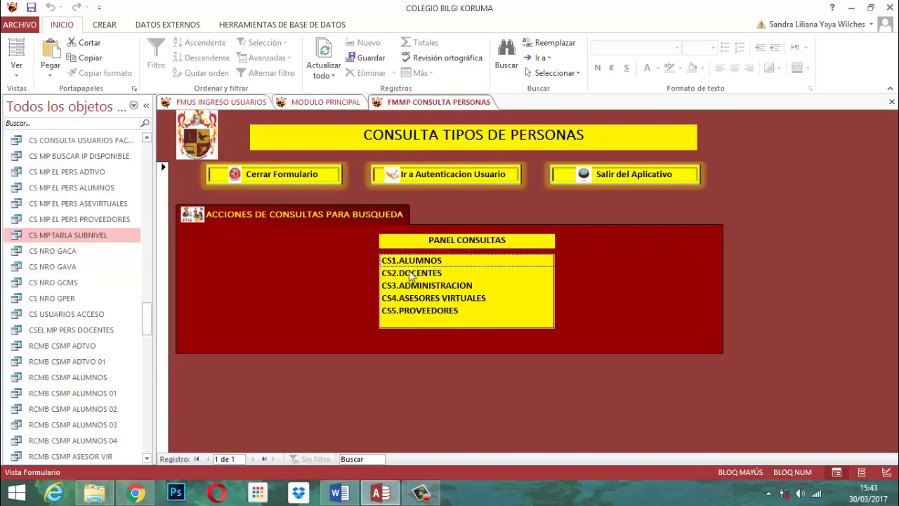
pyautogui.doubleClick(401, 265)
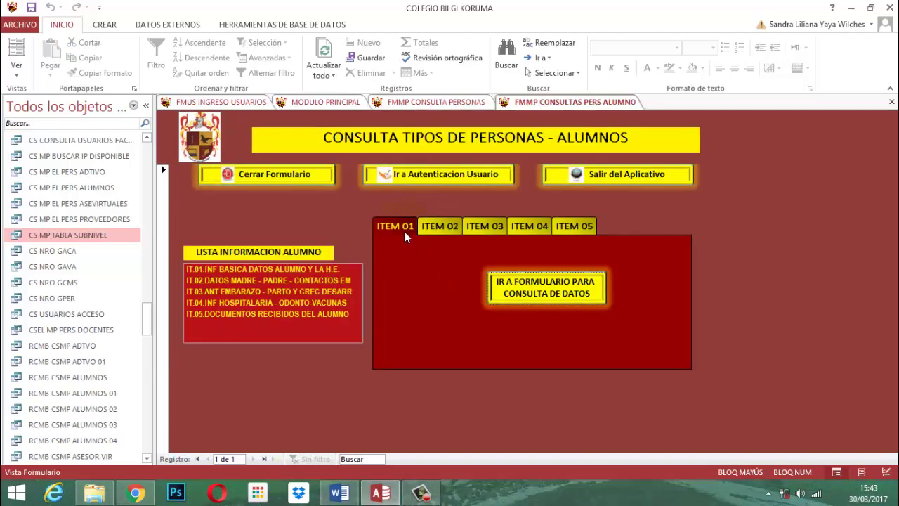
pyautogui.click(437, 230)
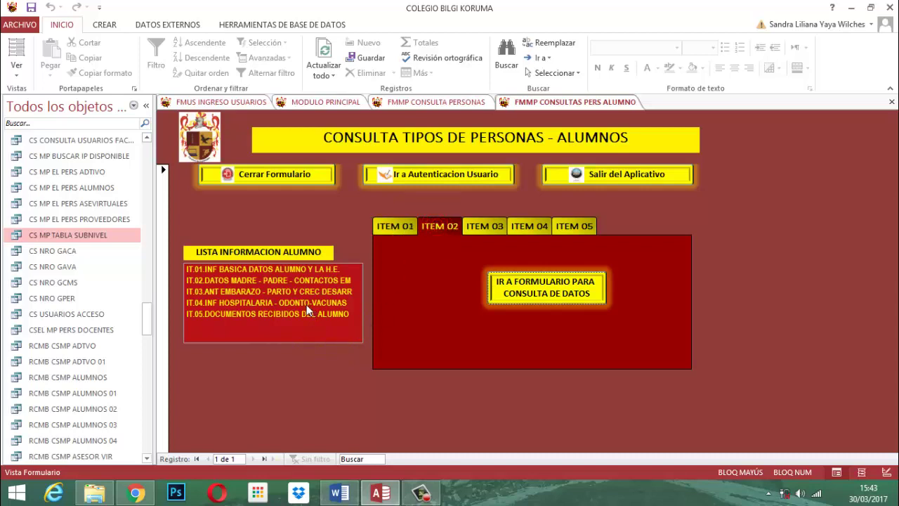
pyautogui.click(243, 269)
pyautogui.click(243, 269)
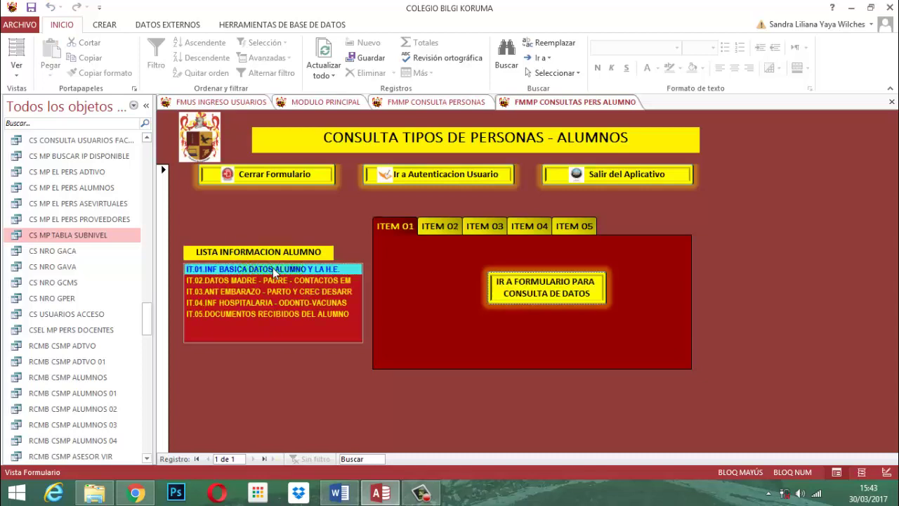
pyautogui.click(541, 293)
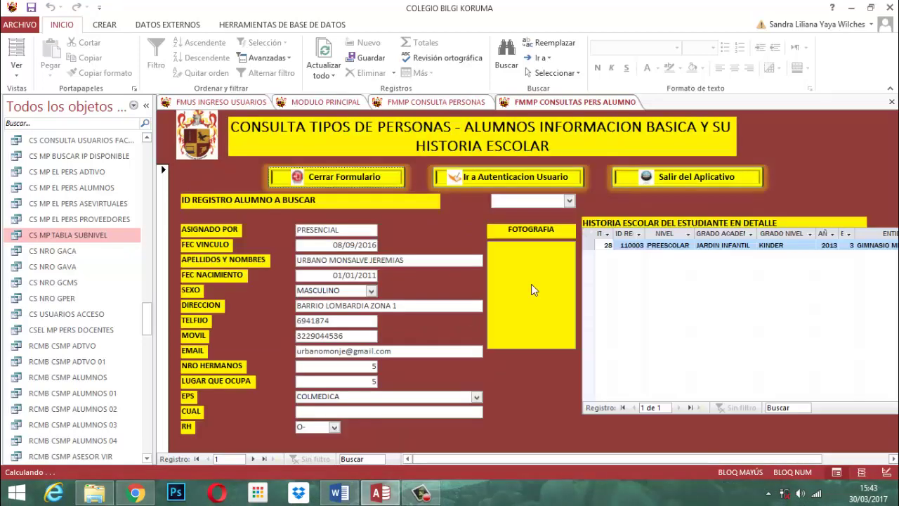
# Load student 20170002, hide the navigation pane, widen ID REG and select history row 44.
pyautogui.click(538, 201)
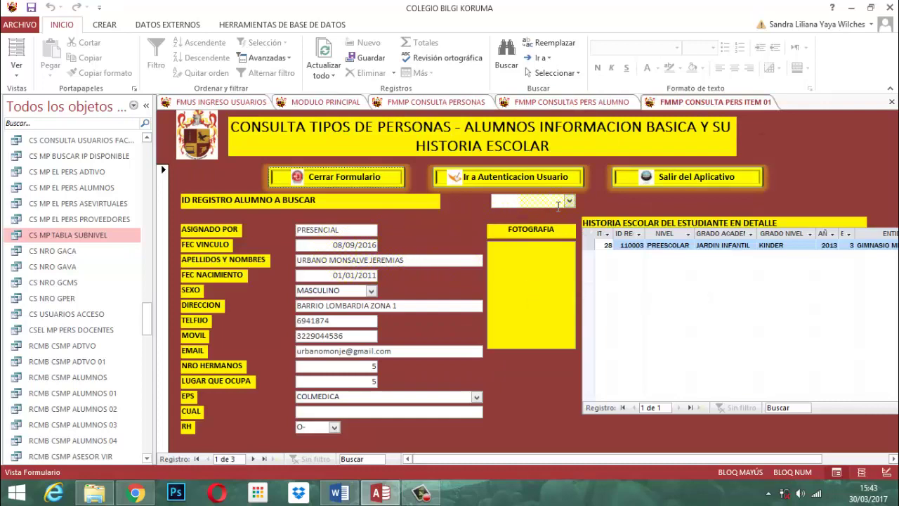
pyautogui.click(573, 201)
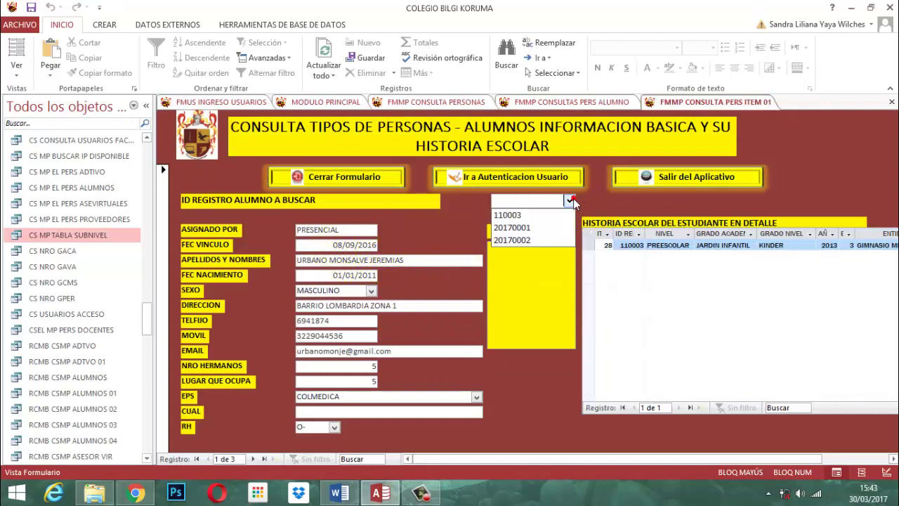
pyautogui.click(526, 238)
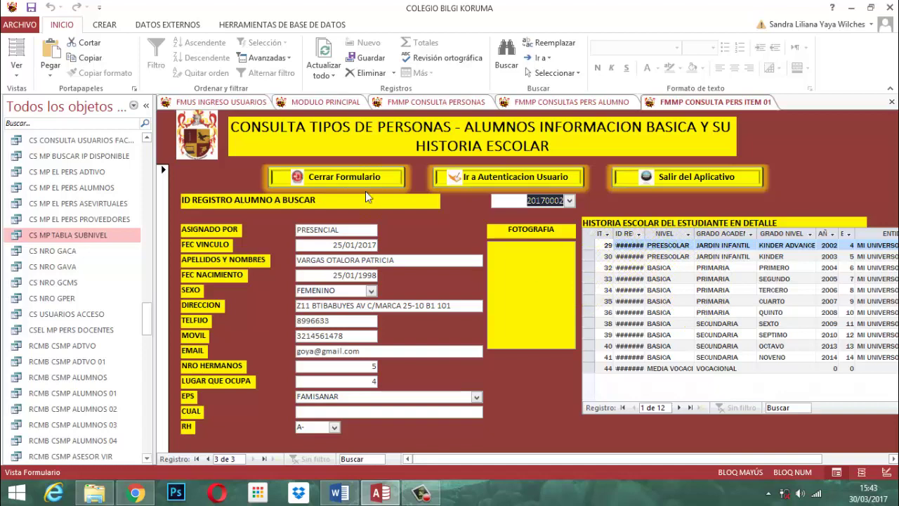
pyautogui.click(147, 107)
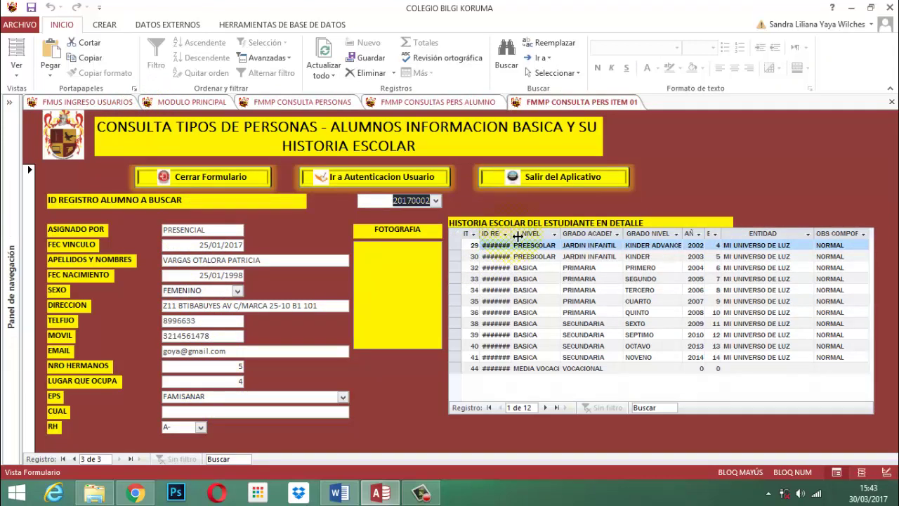
pyautogui.moveTo(518, 236); pyautogui.dragTo(522, 235)
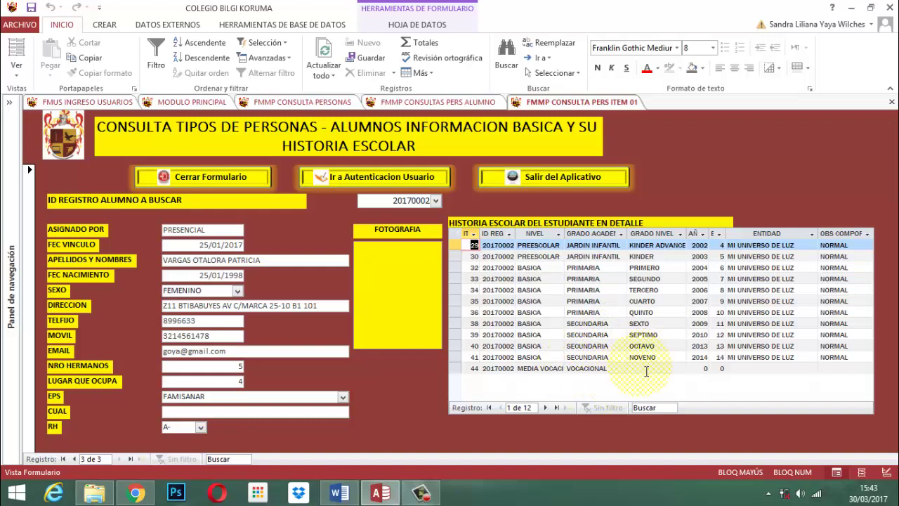
pyautogui.click(645, 368)
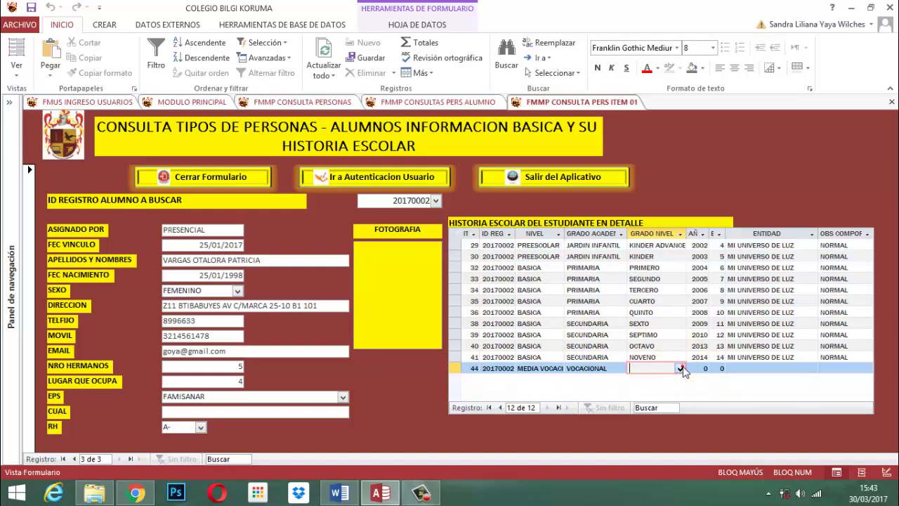
pyautogui.click(682, 367)
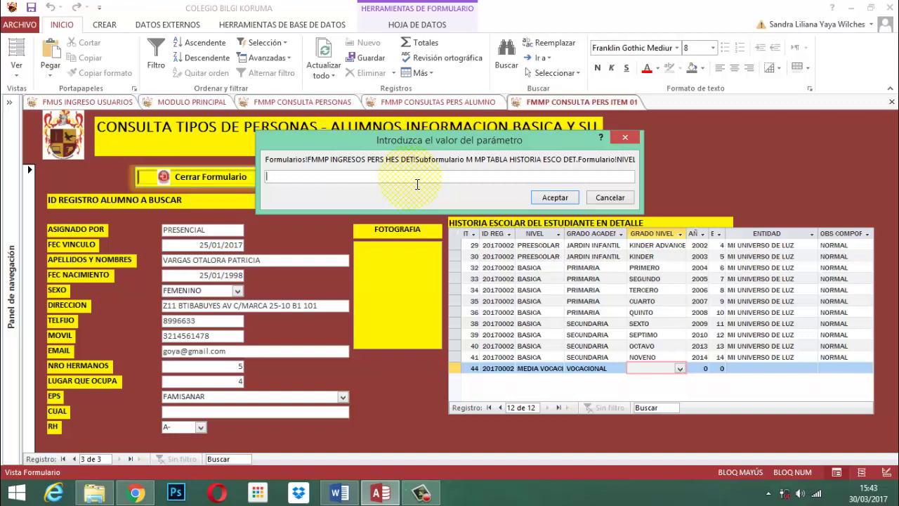
pyautogui.write('MEC')
pyautogui.write(' VOCACI')
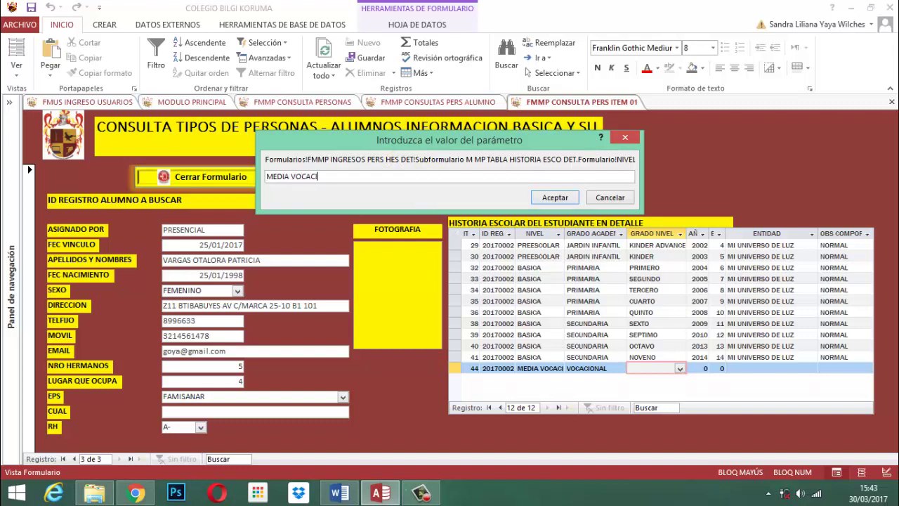
pyautogui.write('ONAL')
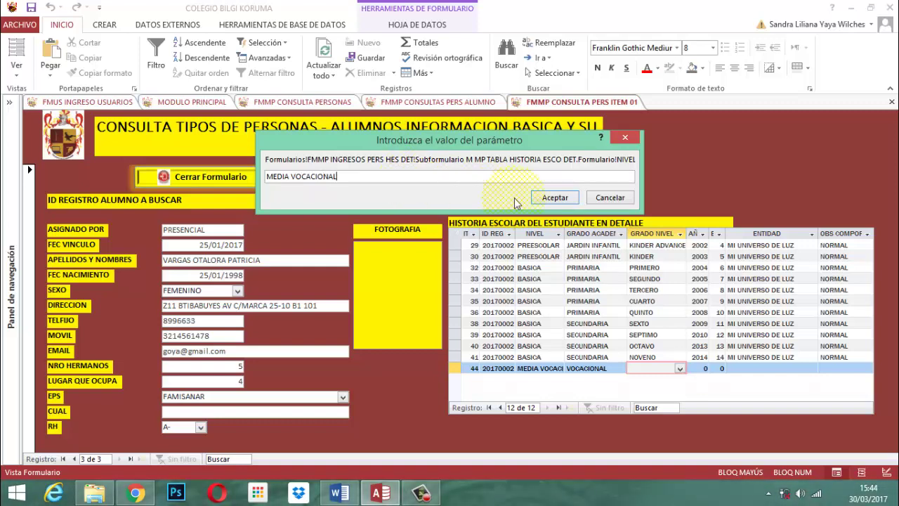
pyautogui.click(555, 198)
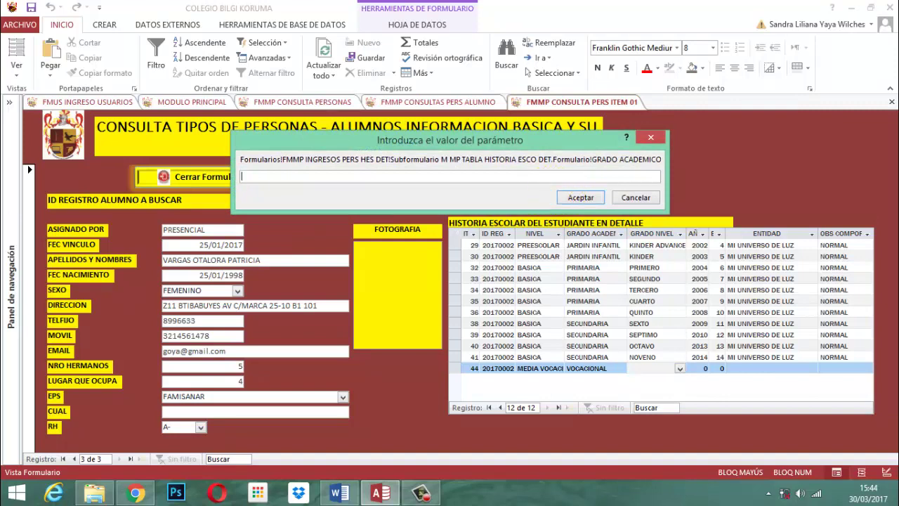
pyautogui.write('VOCACIONAL')
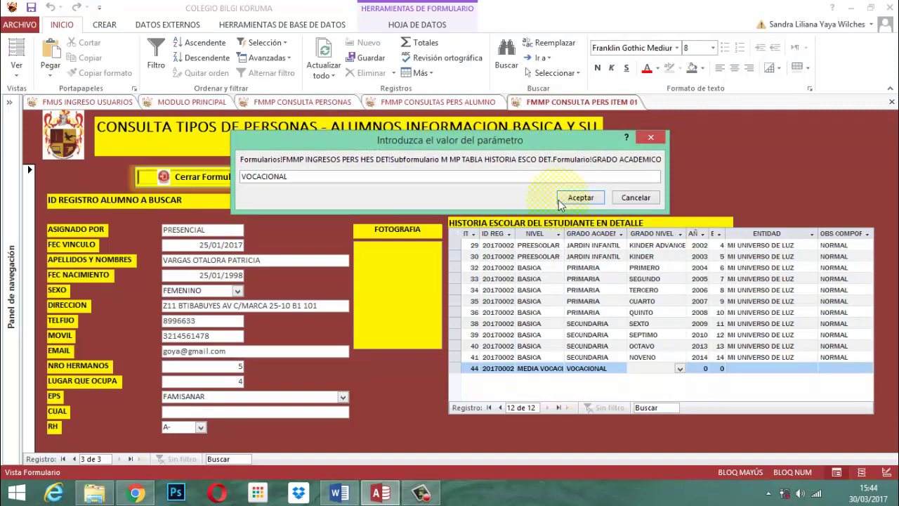
pyautogui.click(572, 199)
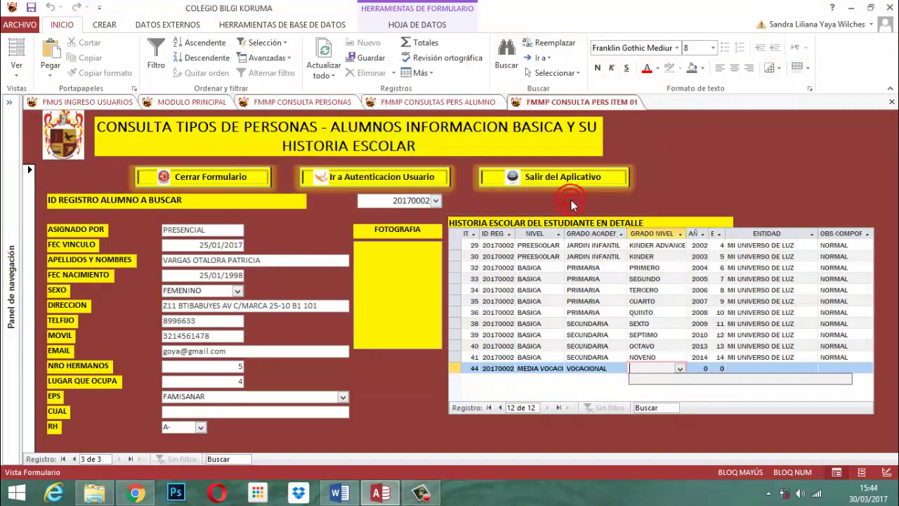
pyautogui.click(681, 369)
pyautogui.click(680, 368)
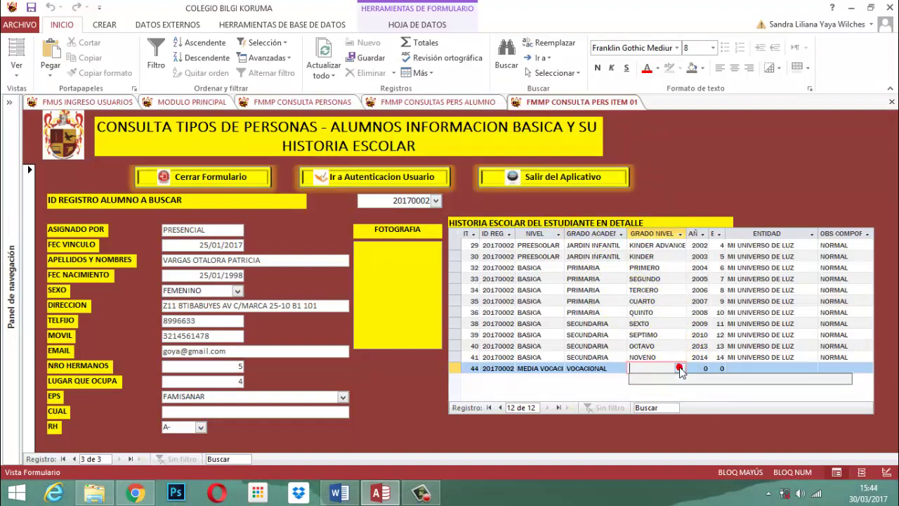
pyautogui.click(680, 370)
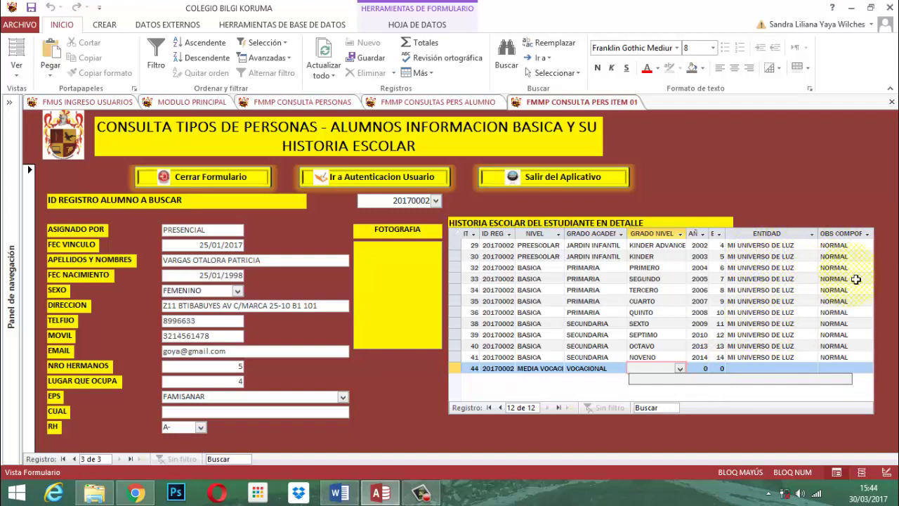
pyautogui.click(454, 368)
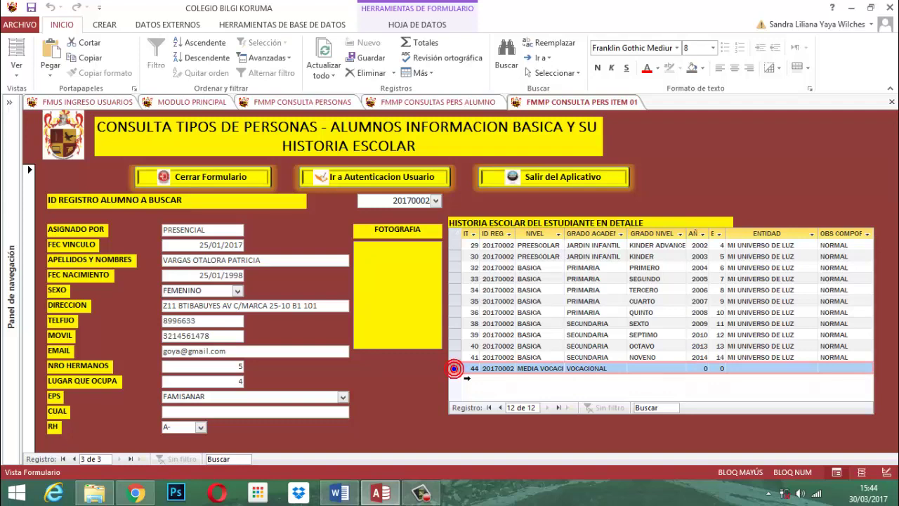
# Delete the MEDIA VOCACIONAL history row 44, confirming with Sí.
pyautogui.rightClick(455, 371)
pyautogui.click(495, 393)
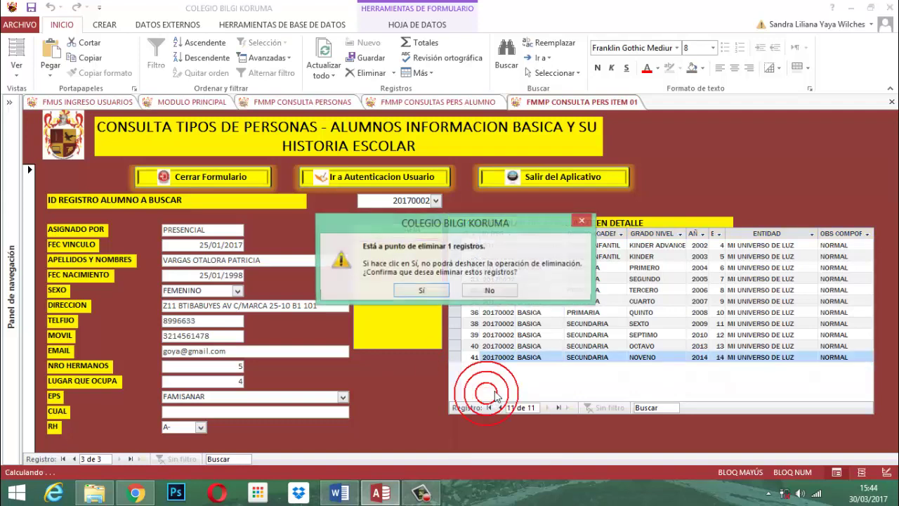
pyautogui.click(426, 289)
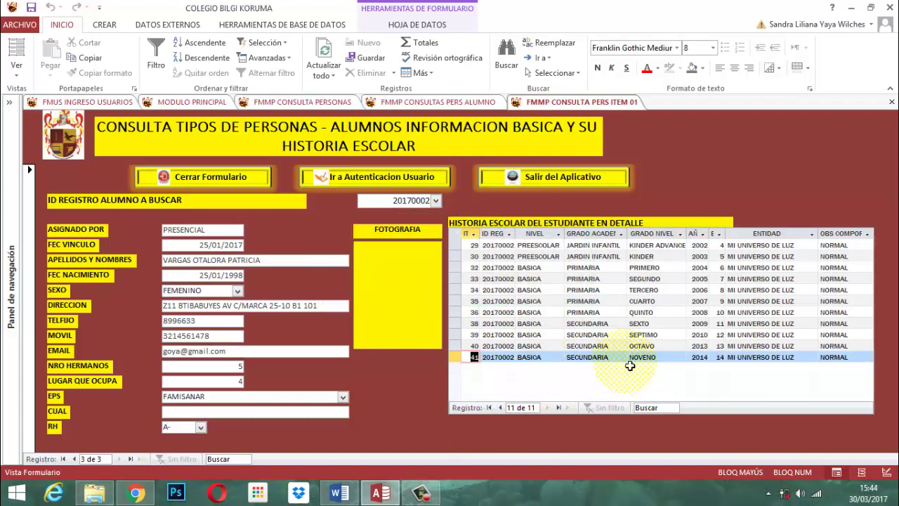
# Close the history, consultation, main module and login forms, and show the object list again.
pyautogui.click(225, 177)
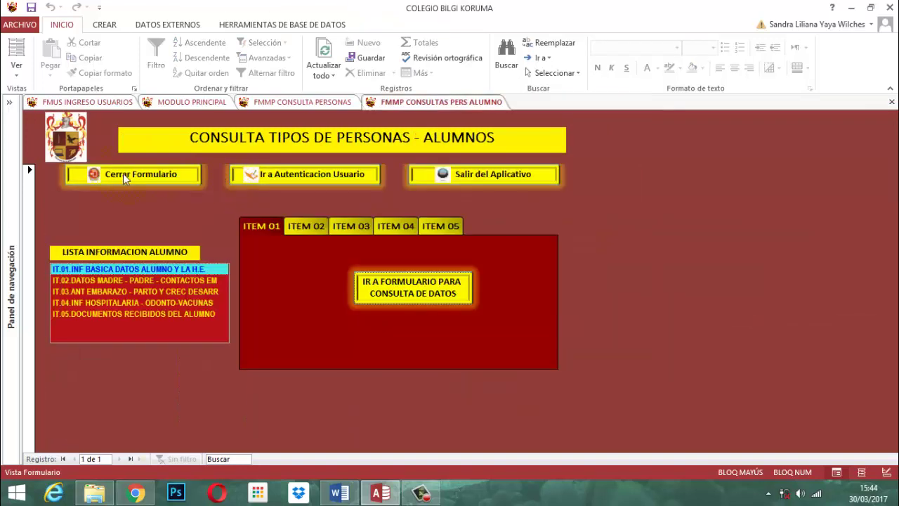
pyautogui.click(122, 173)
pyautogui.click(123, 178)
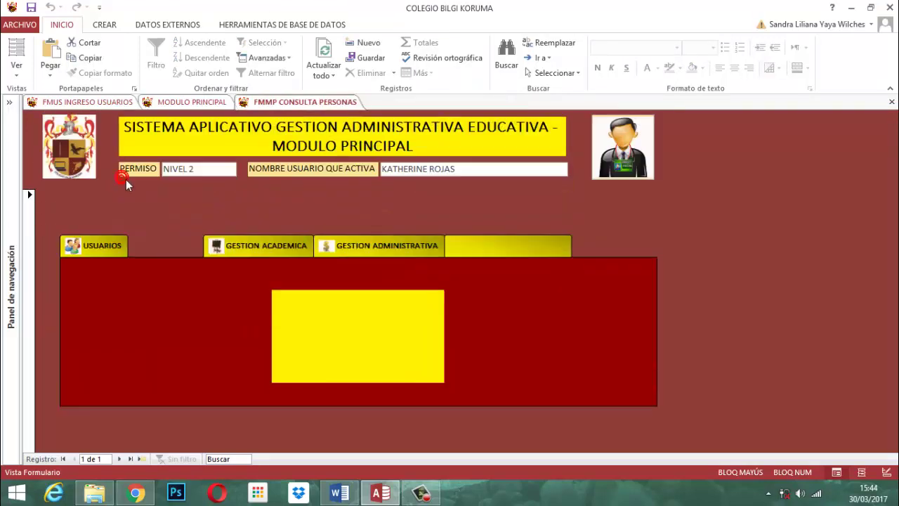
pyautogui.click(203, 210)
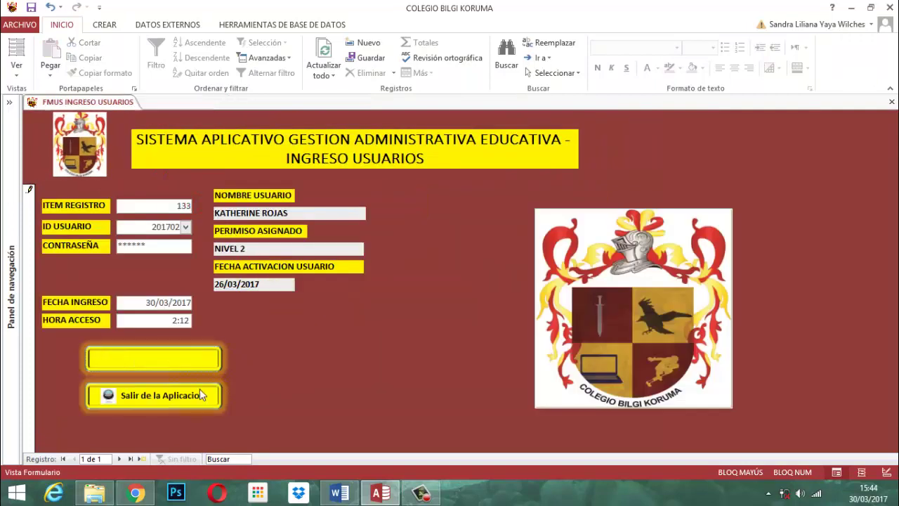
pyautogui.click(152, 358)
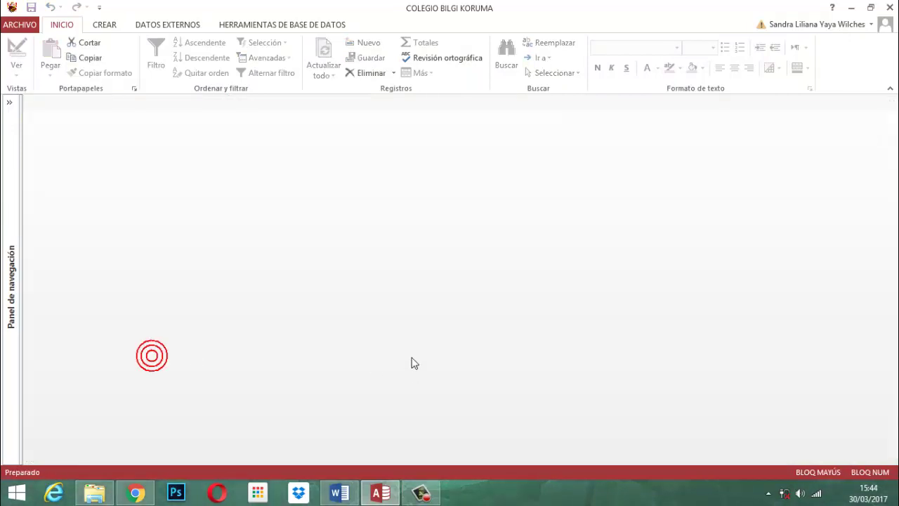
pyautogui.click(10, 102)
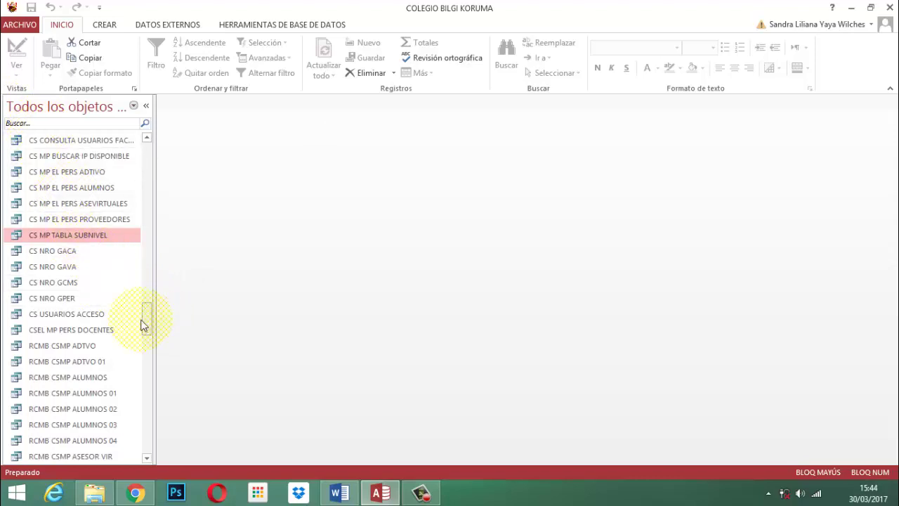
# Run the CS MP TABLA SUBNIVEL query, dismiss its parameter prompt, then choose to view its design.
pyautogui.click(56, 242)
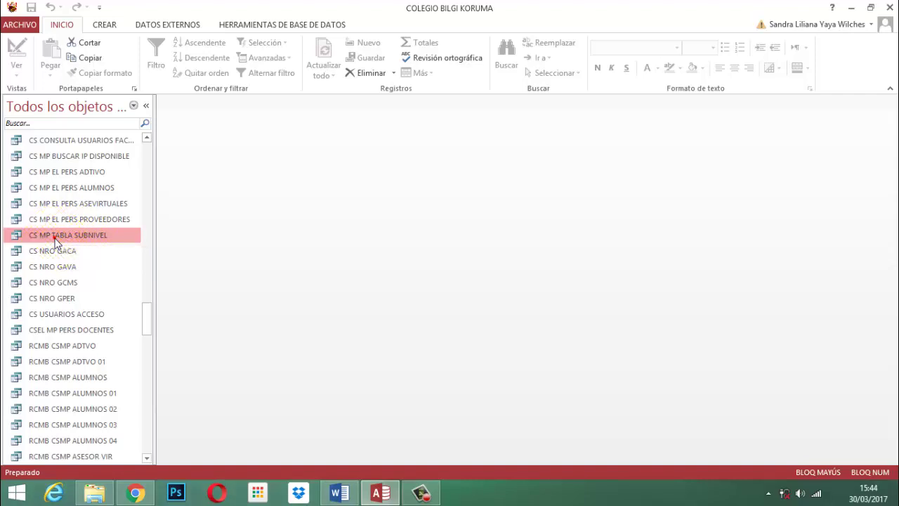
pyautogui.doubleClick(56, 243)
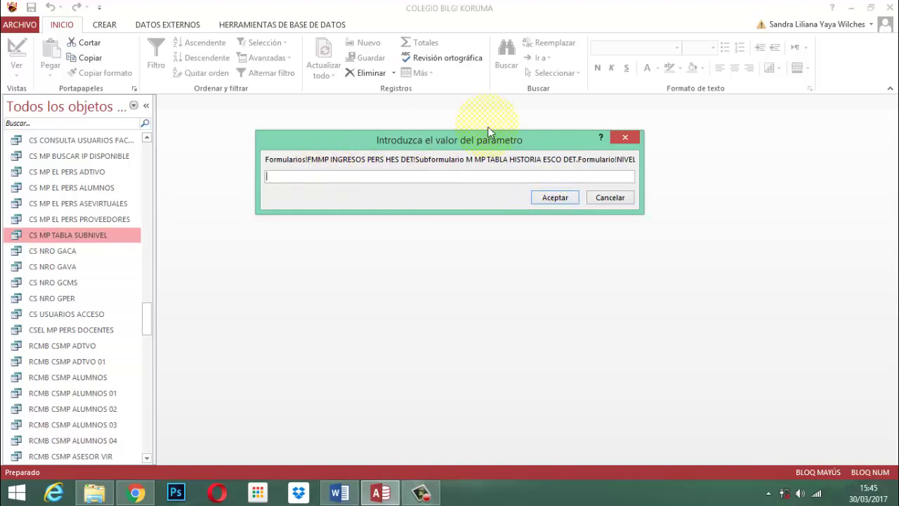
pyautogui.click(627, 139)
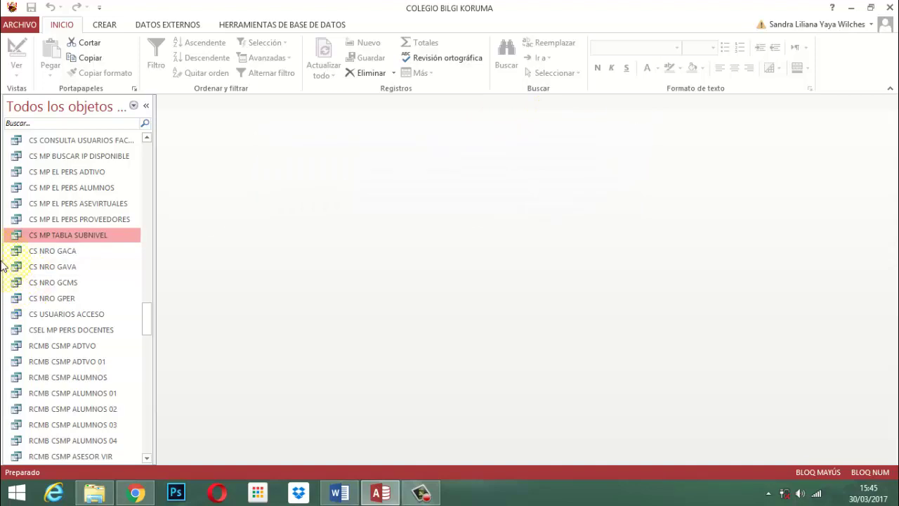
pyautogui.rightClick(69, 234)
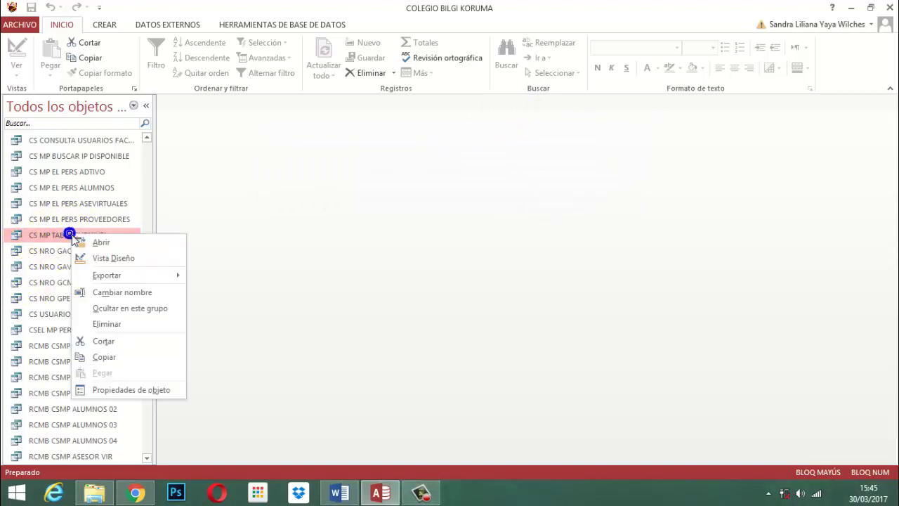
pyautogui.click(107, 258)
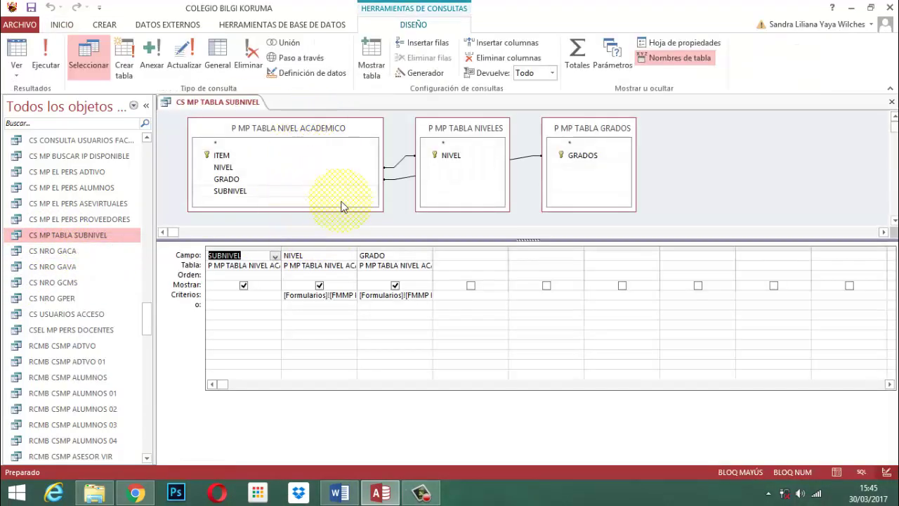
pyautogui.click(220, 157)
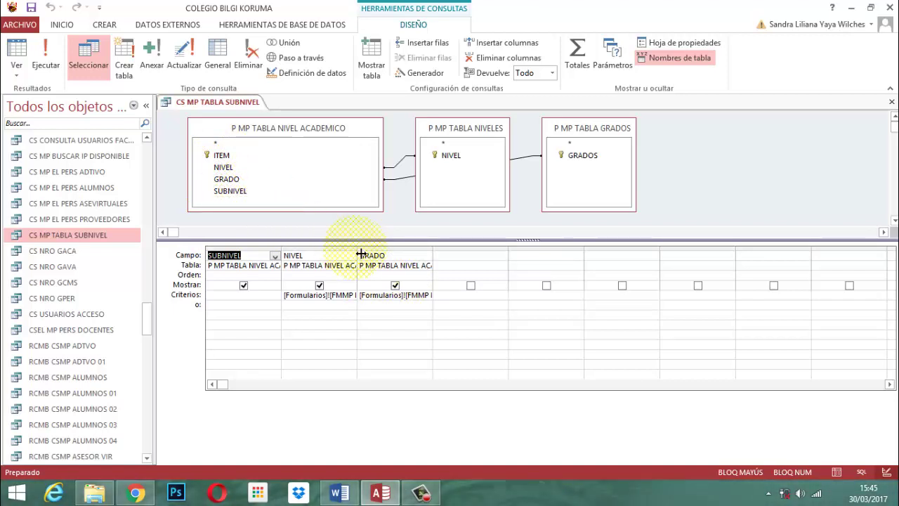
pyautogui.moveTo(359, 252); pyautogui.dragTo(731, 229)
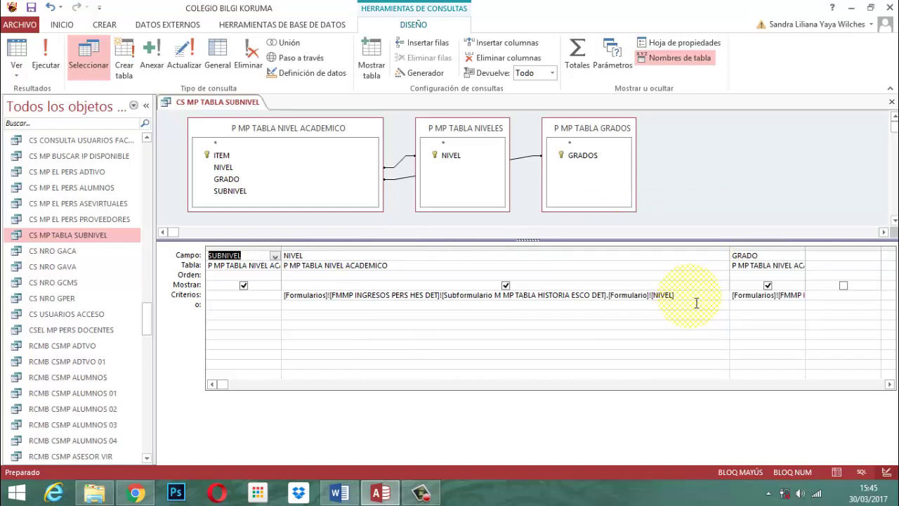
pyautogui.click(449, 161)
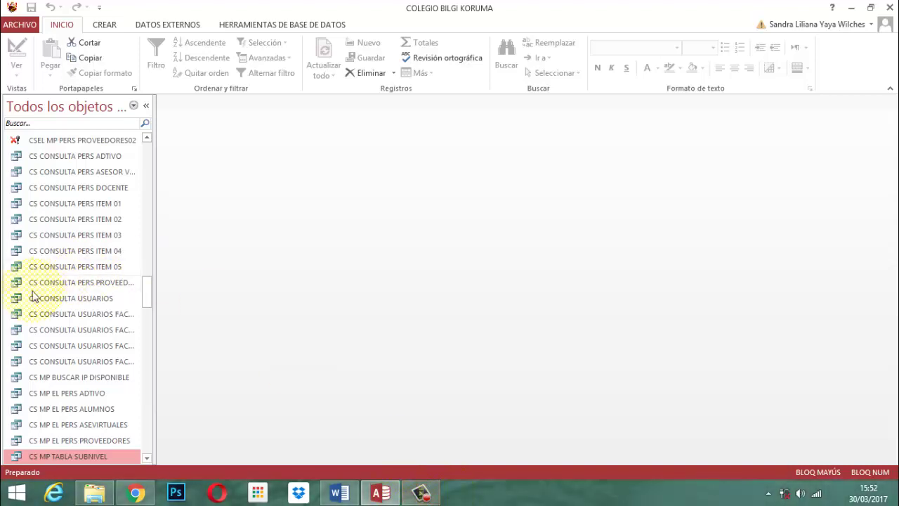
# Filter the navigation pane with 'FMUS INGRES' and open the FMUS INGRESO USUARIOS form.
pyautogui.click(37, 125)
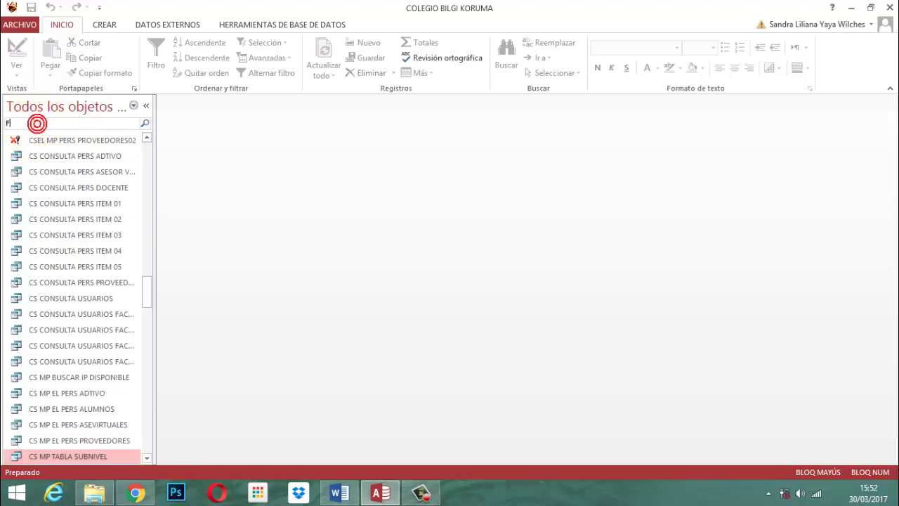
pyautogui.write('FMMP')
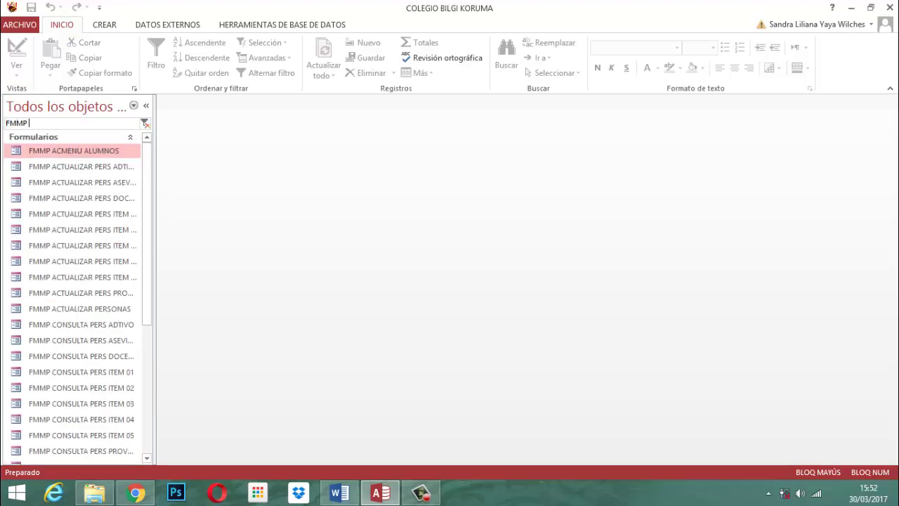
pyautogui.write(' INGRESOS')
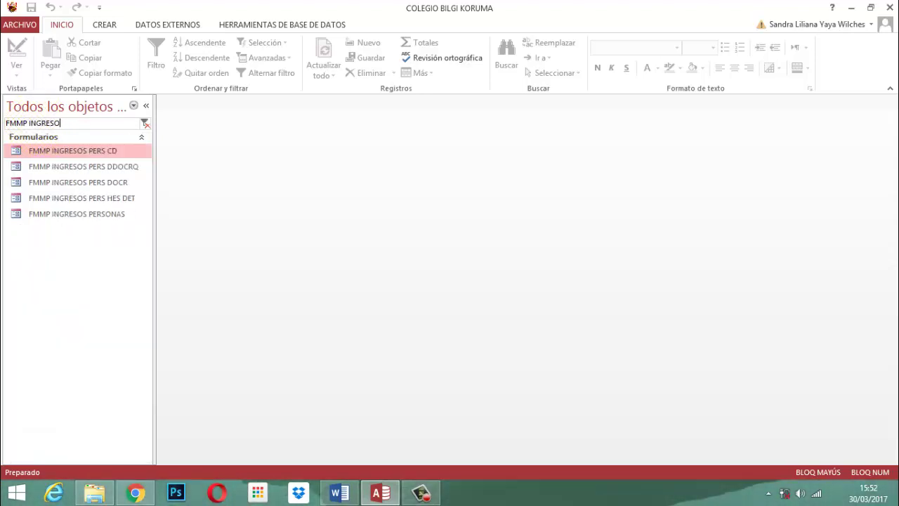
pyautogui.write('S')
pyautogui.press('BackSpace')
pyautogui.press('BackSpace')
pyautogui.press('BackSpace')
pyautogui.press('BackSpace')
pyautogui.press('BackSpace')
pyautogui.press('BackSpace')
pyautogui.press('BackSpace')
pyautogui.press('BackSpace')
pyautogui.press('BackSpace')
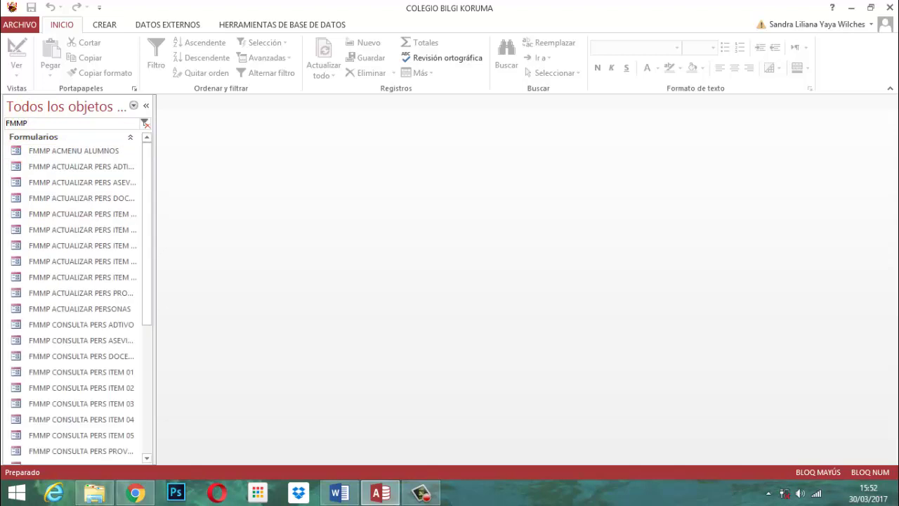
pyautogui.press('BackSpace')
pyautogui.write('US ')
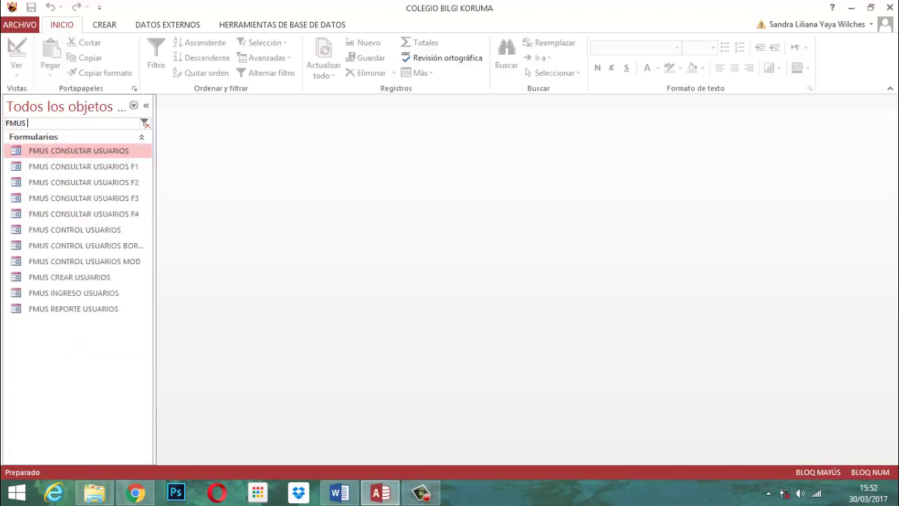
pyautogui.write('INGRES')
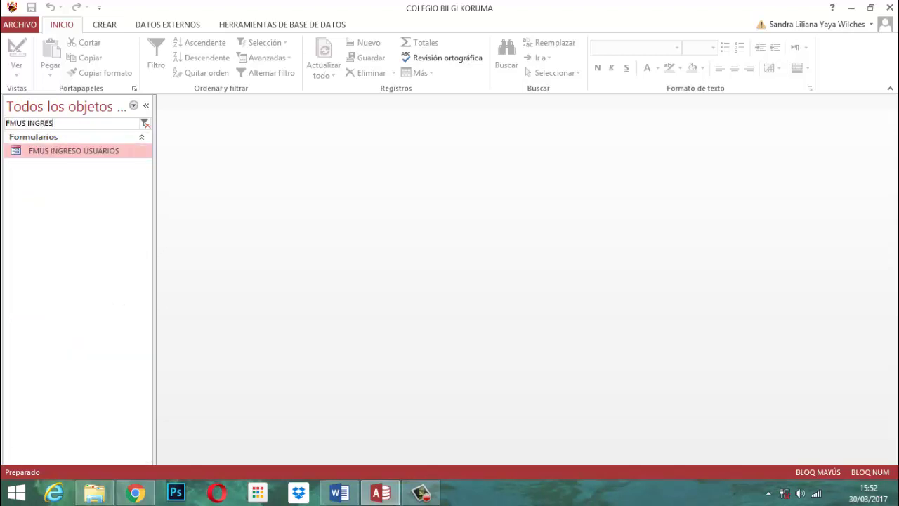
pyautogui.press('Return')
pyautogui.press('Tab')
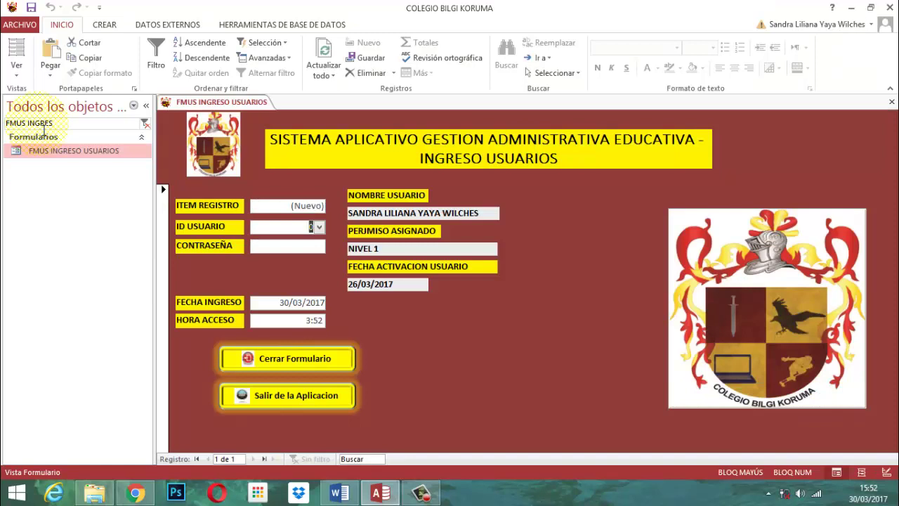
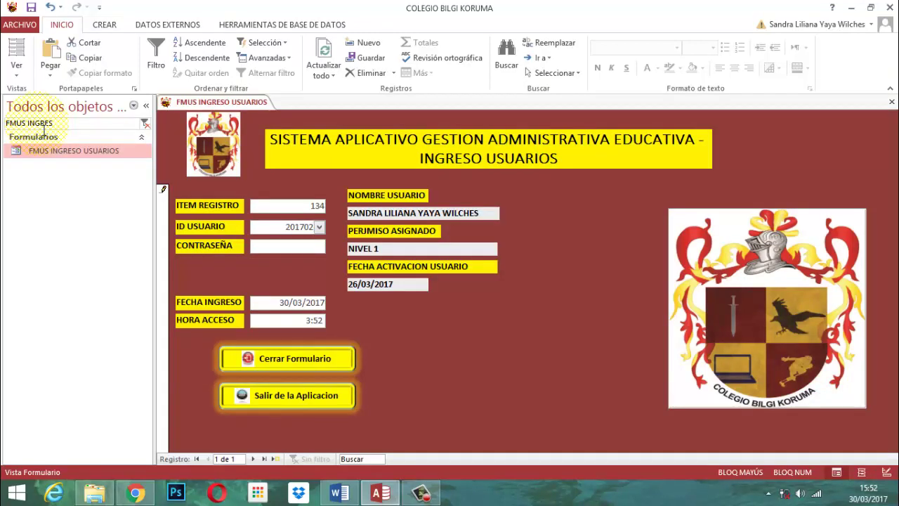
# Sign in to the school application with the user ID and password.
pyautogui.press('Tab')
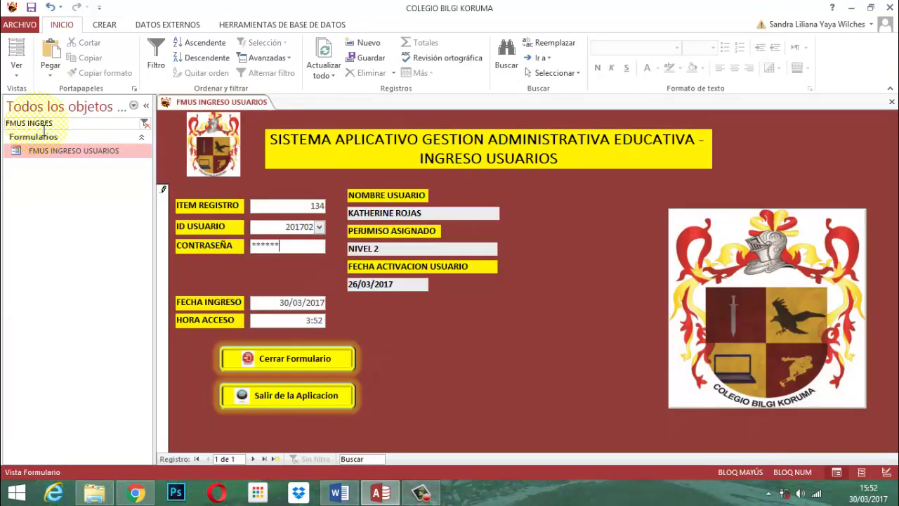
pyautogui.press('Tab')
pyautogui.press('Tab')
pyautogui.press('Tab')
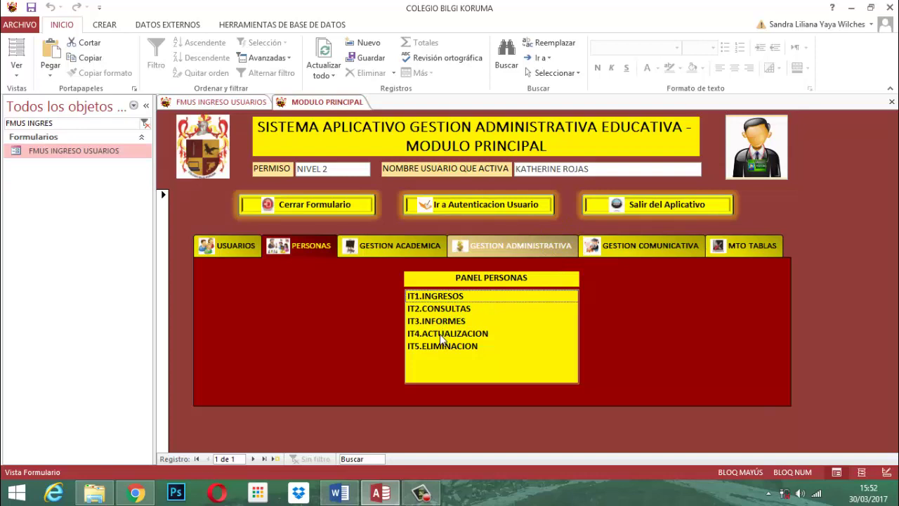
# Open IT4.ACTUALIZACION > ALUMNOS > 1 INFORMACION BASICA Y LA HISTORIA ESCOLAR.
pyautogui.click(439, 334)
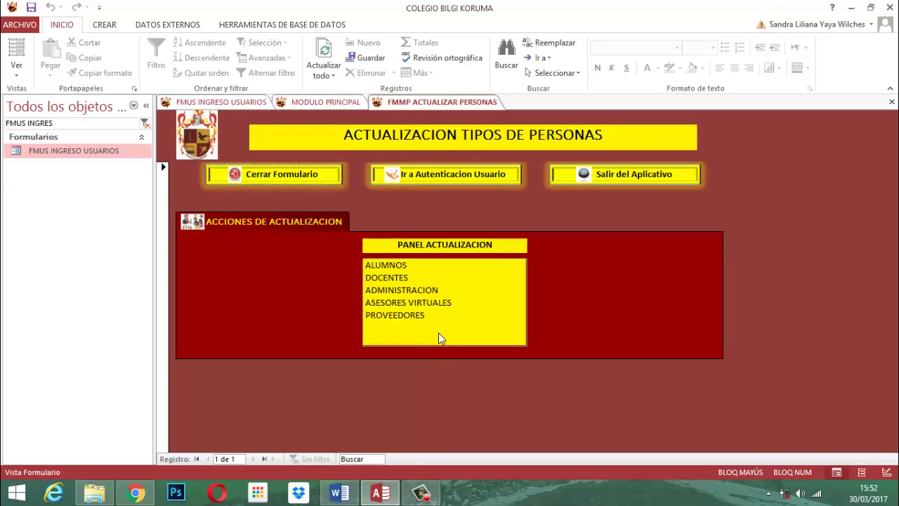
pyautogui.click(388, 264)
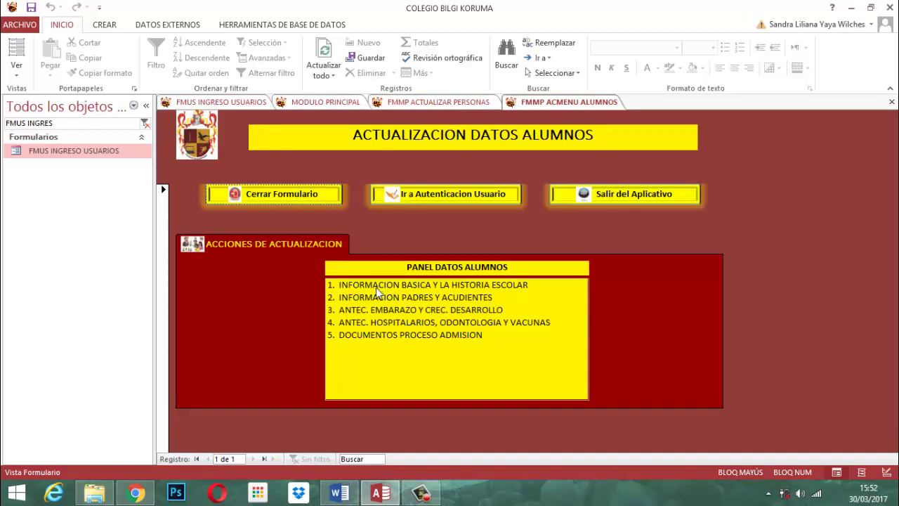
pyautogui.click(453, 283)
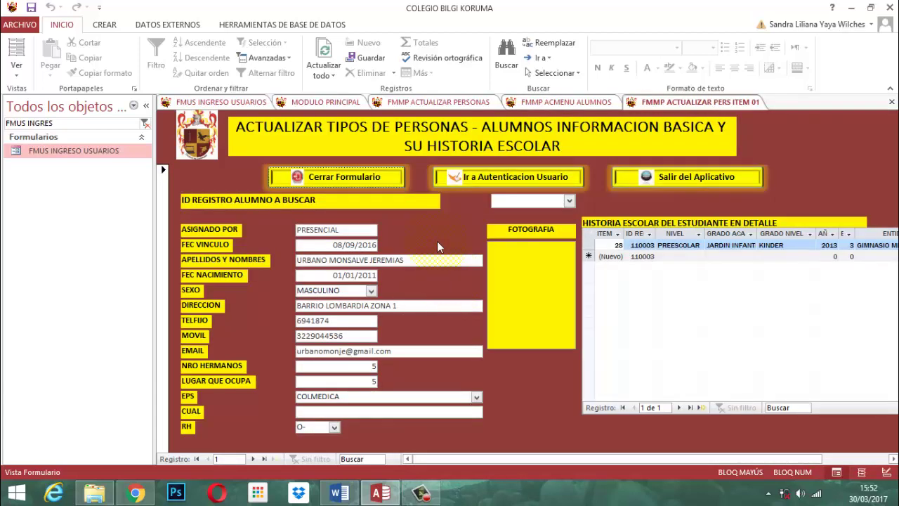
# Load student 20170002, collapse the Navigation Pane and widen the ID REG column.
pyautogui.click(568, 200)
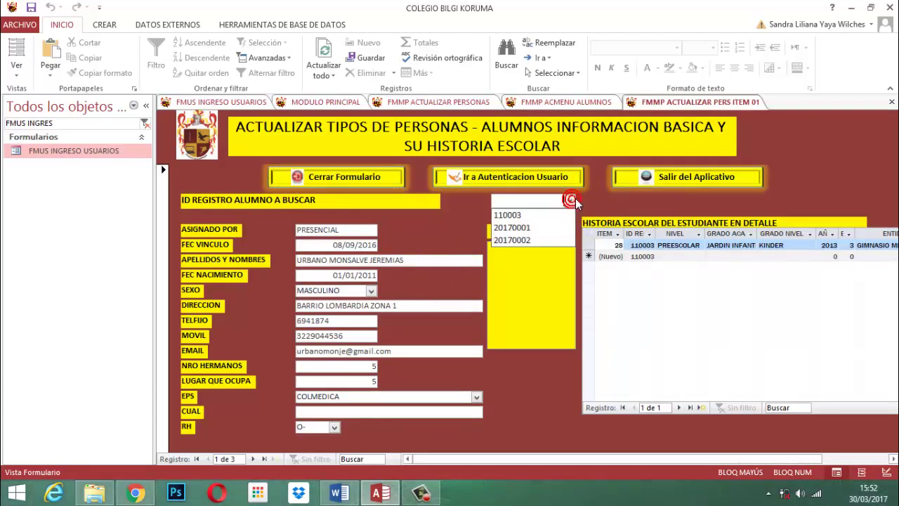
pyautogui.click(513, 240)
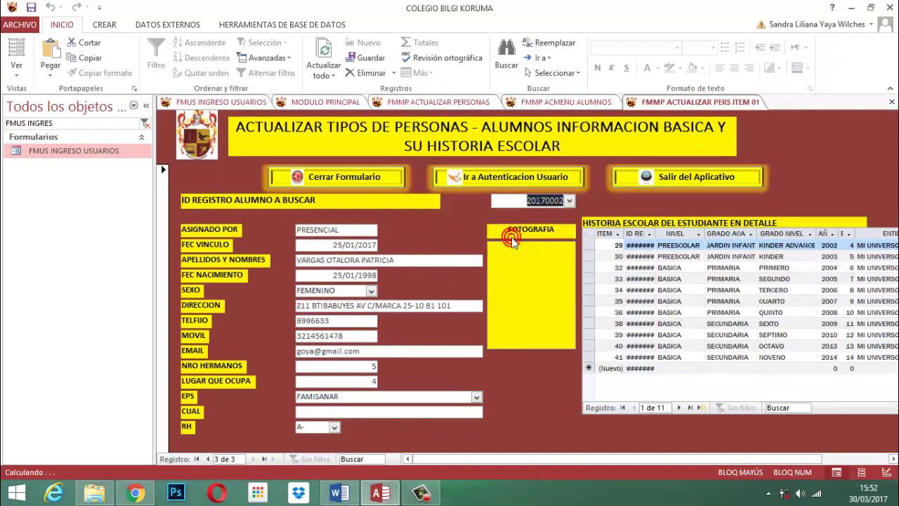
pyautogui.click(154, 111)
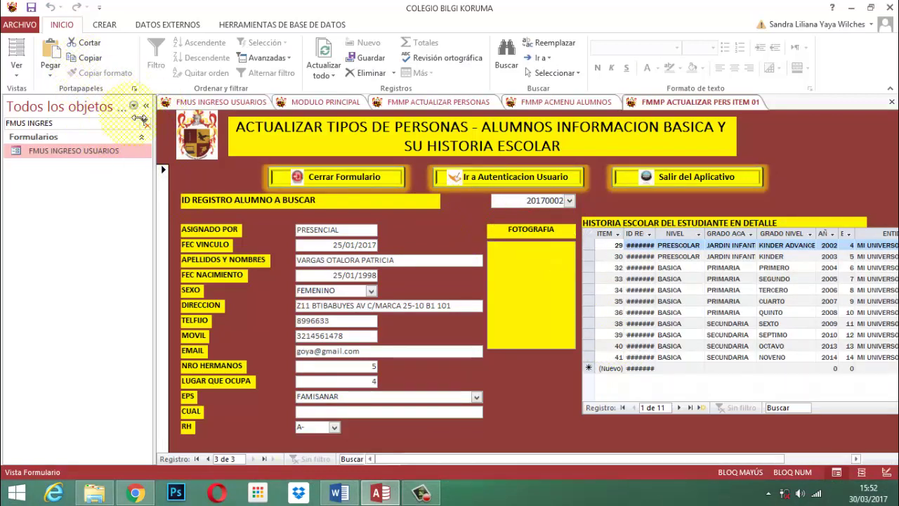
pyautogui.moveTo(154, 110); pyautogui.dragTo(116, 111)
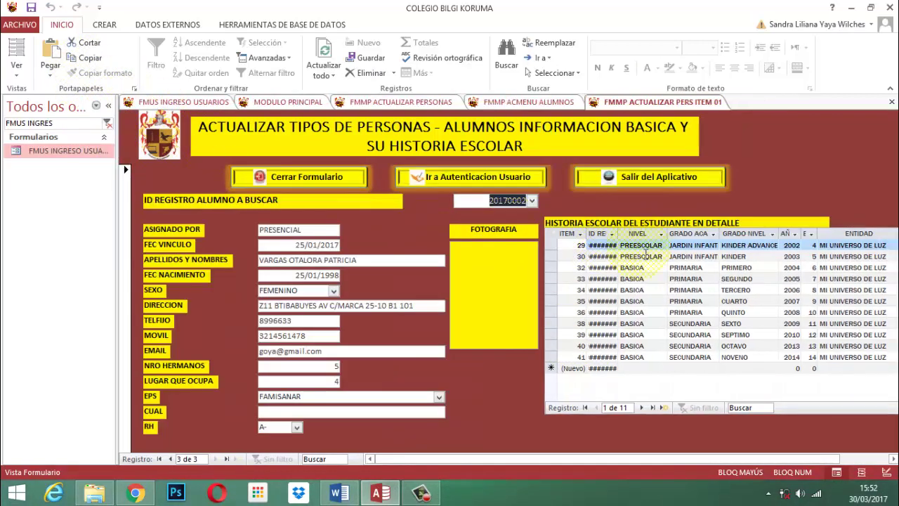
pyautogui.click(108, 105)
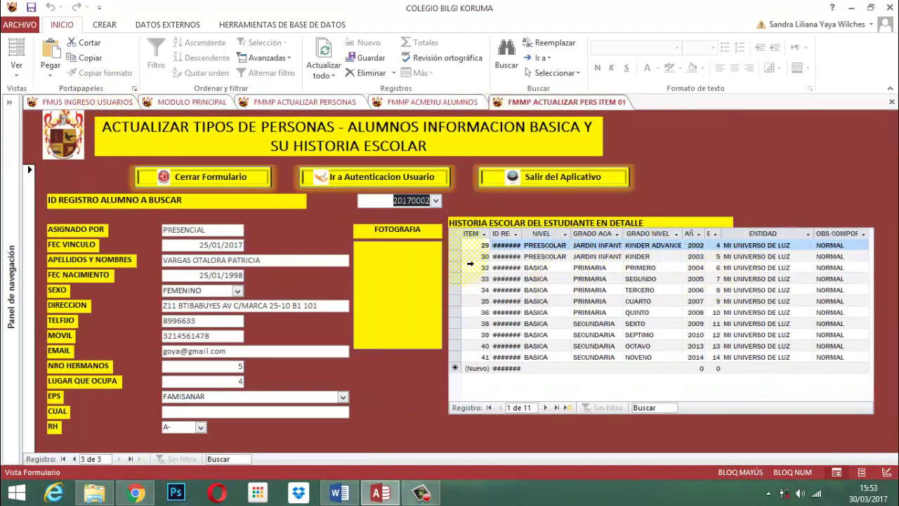
pyautogui.click(524, 236)
pyautogui.moveTo(527, 238); pyautogui.dragTo(533, 237)
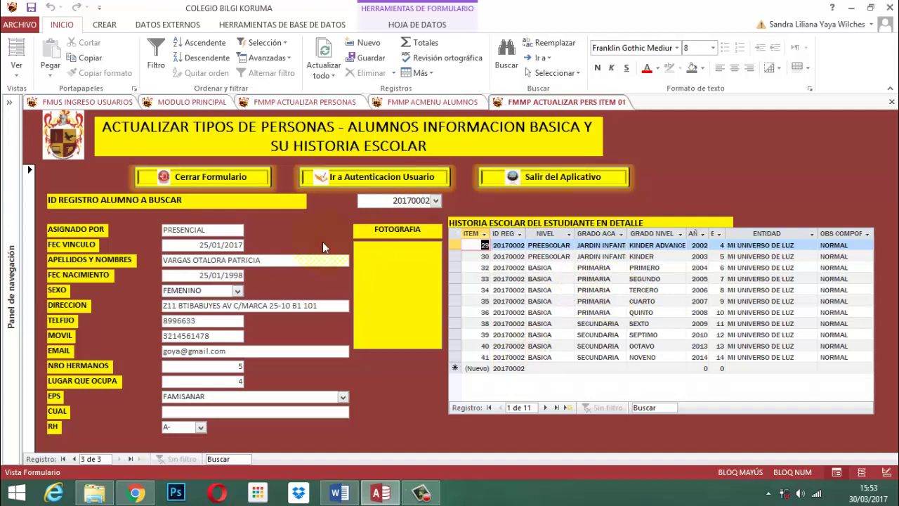
# In a new history row, set NIVEL and GRADO ACA to MEDIA VOCACIONAL.
pyautogui.click(545, 368)
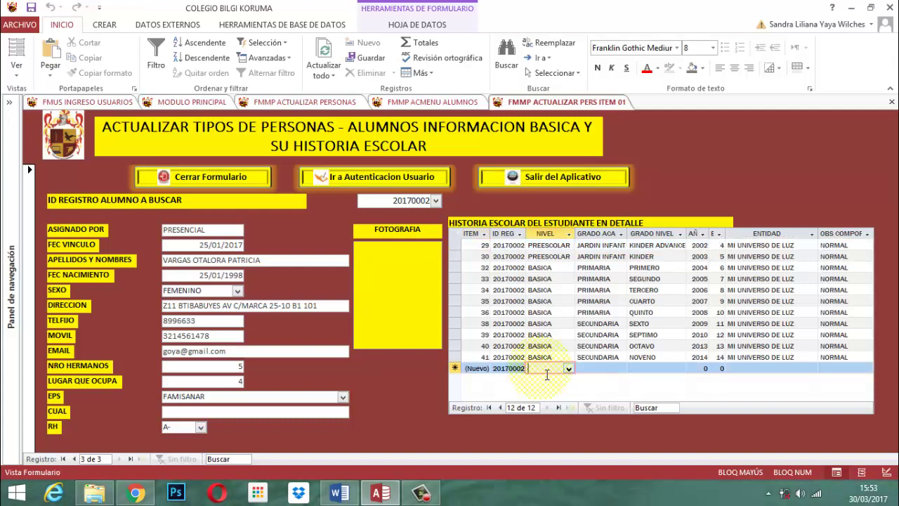
pyautogui.click(569, 368)
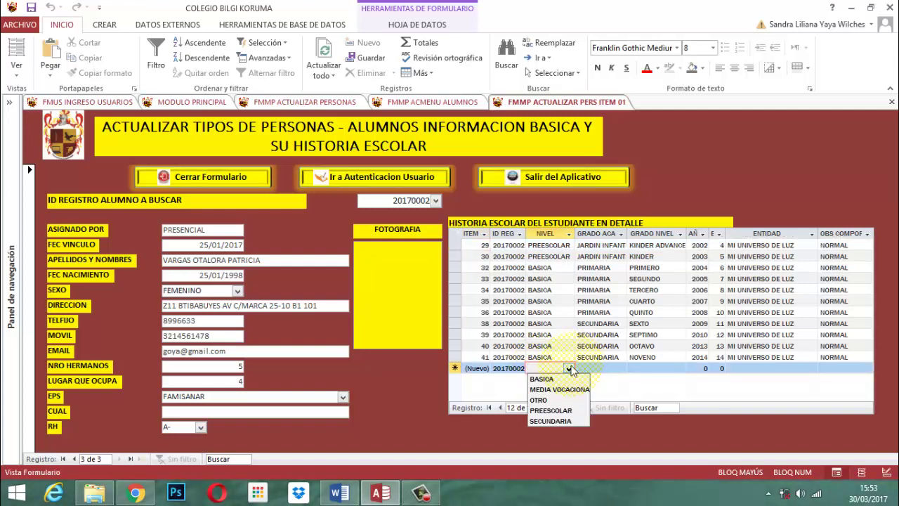
pyautogui.click(560, 389)
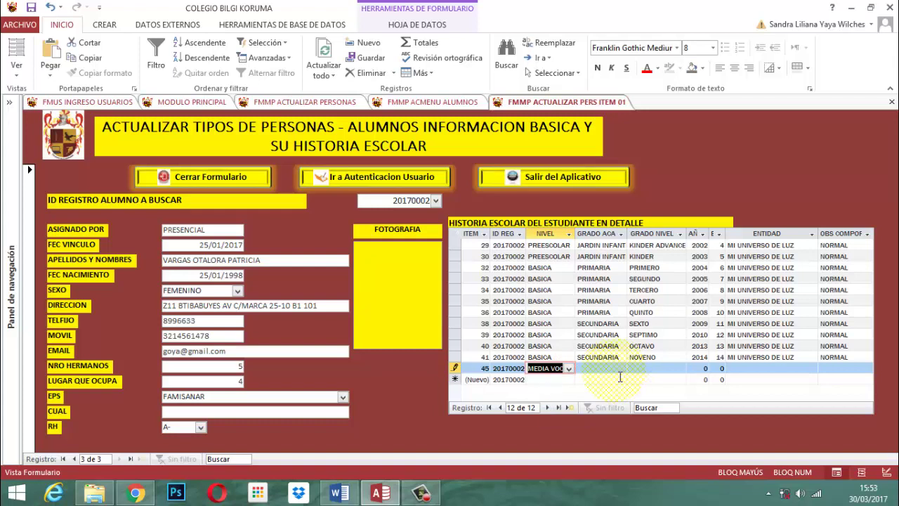
pyautogui.click(613, 368)
pyautogui.click(620, 368)
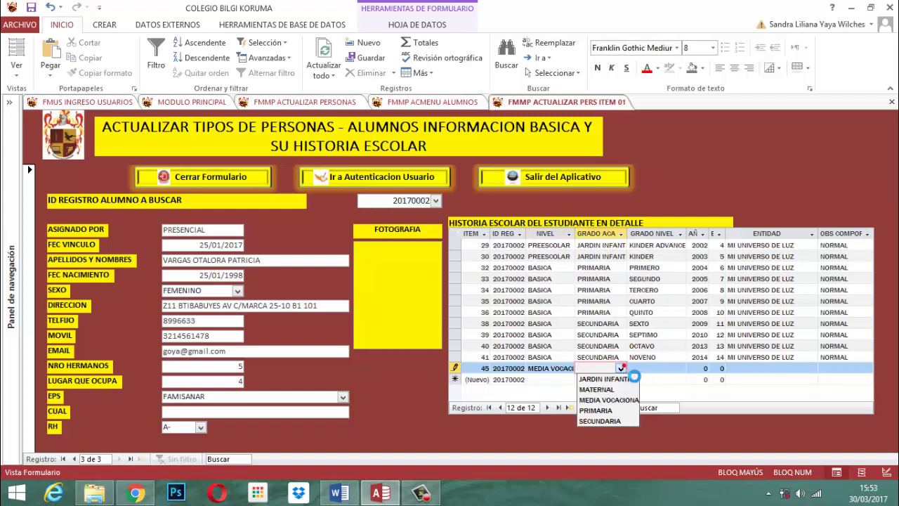
pyautogui.click(605, 396)
# Open the GRADO NIVEL list, answering its prompts with 'MEDIA VOCACIONAL' and 'MEDIA COCACIONAL'.
pyautogui.click(662, 368)
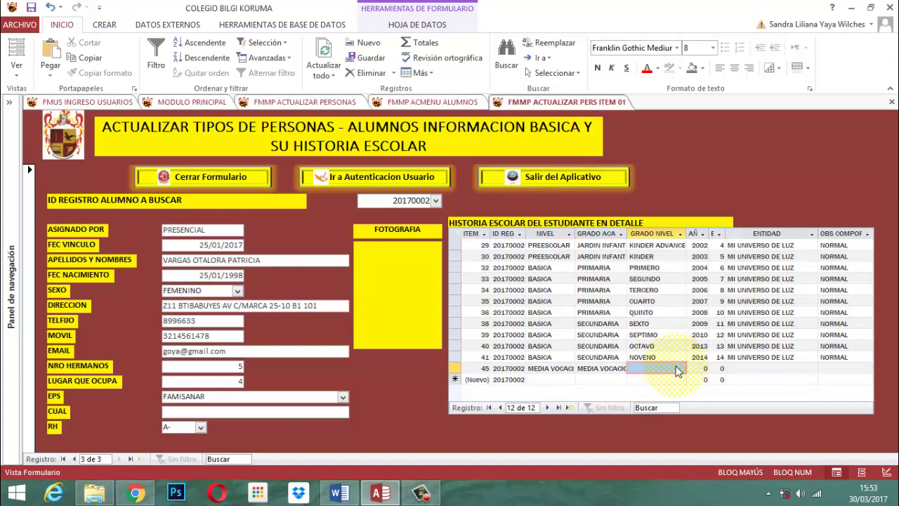
pyautogui.click(679, 369)
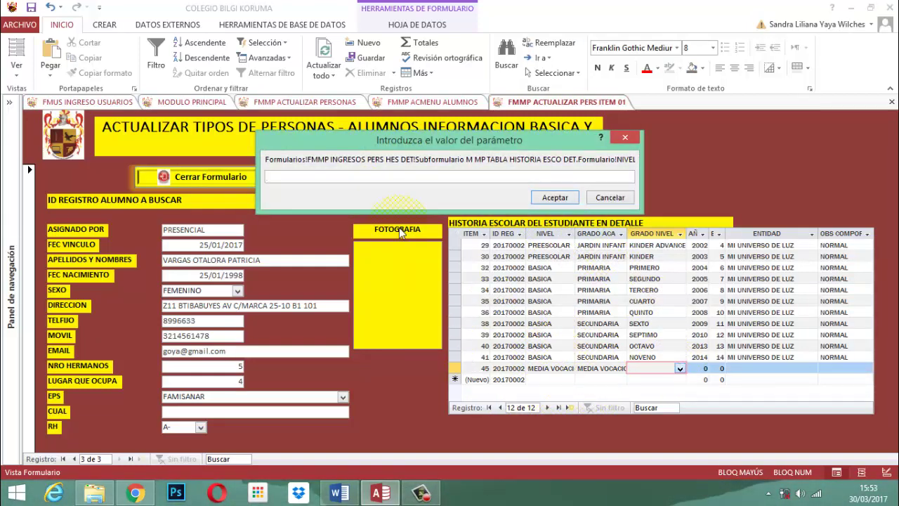
pyautogui.write('MEDIA VOCACIONAL')
pyautogui.press('Return')
pyautogui.write('MEDI')
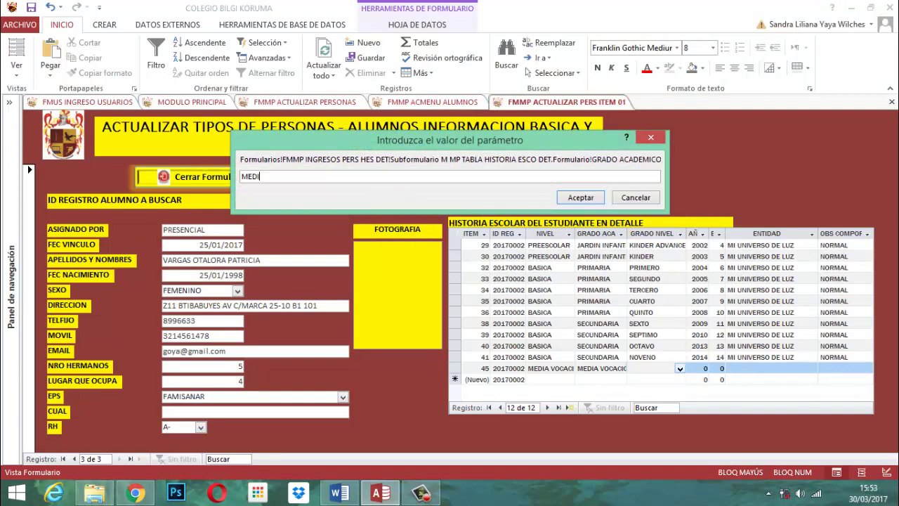
pyautogui.write('A COCACIONAL')
pyautogui.press('Return')
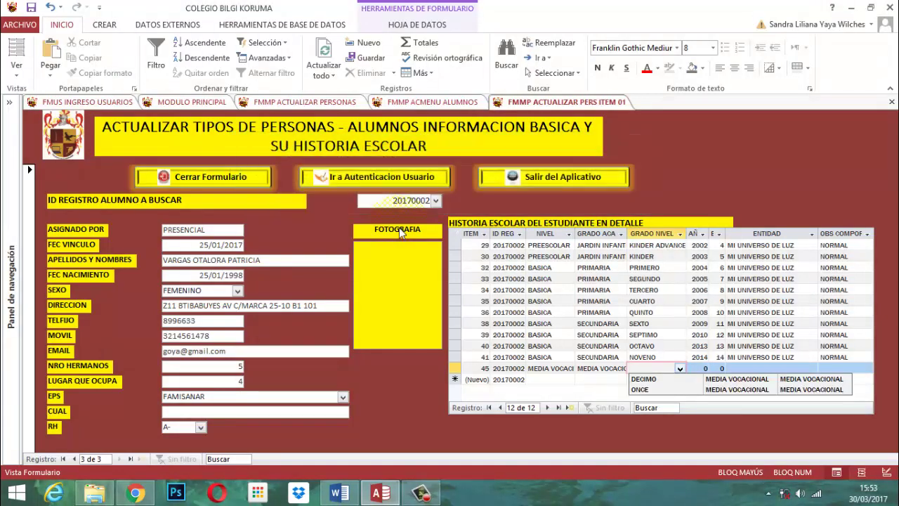
# Fill row 45 with DECIMO, 2015, 15, MI UNIVERSO DE LUZ and NORMAL, then close the form.
pyautogui.click(645, 381)
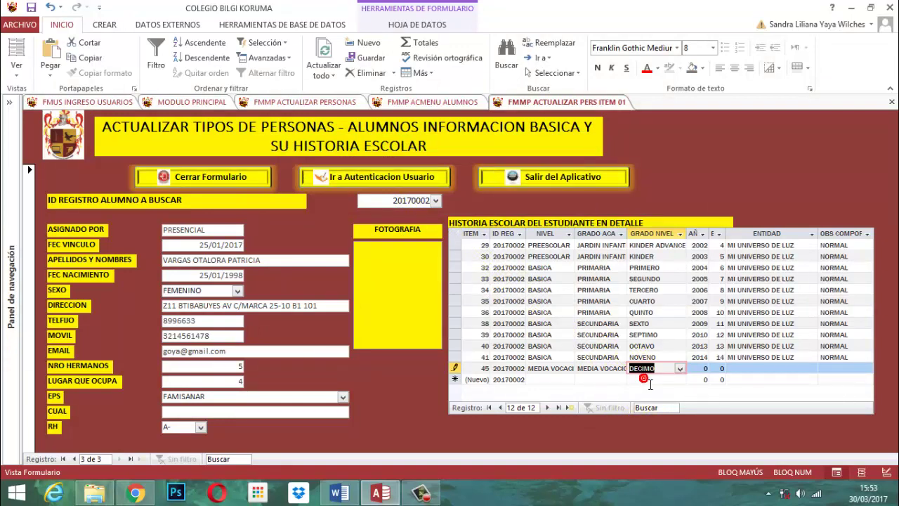
pyautogui.press('Tab')
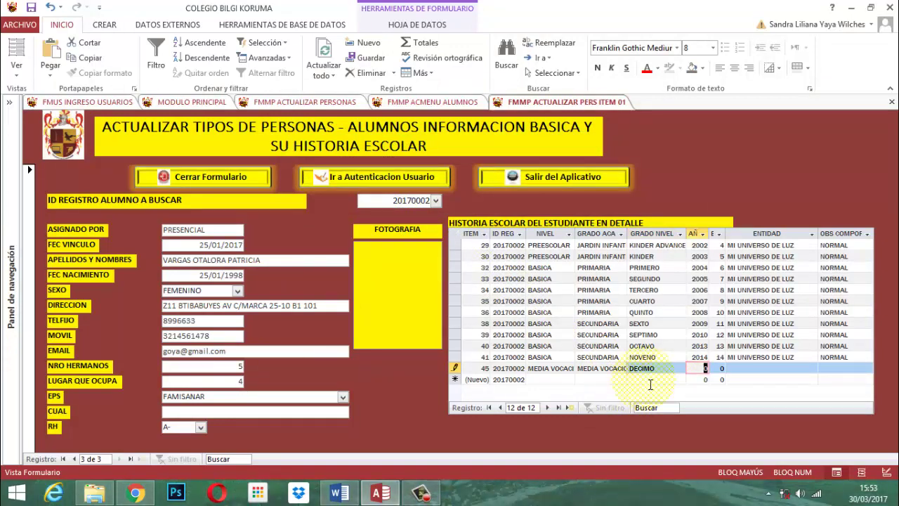
pyautogui.write('2015')
pyautogui.press('Tab')
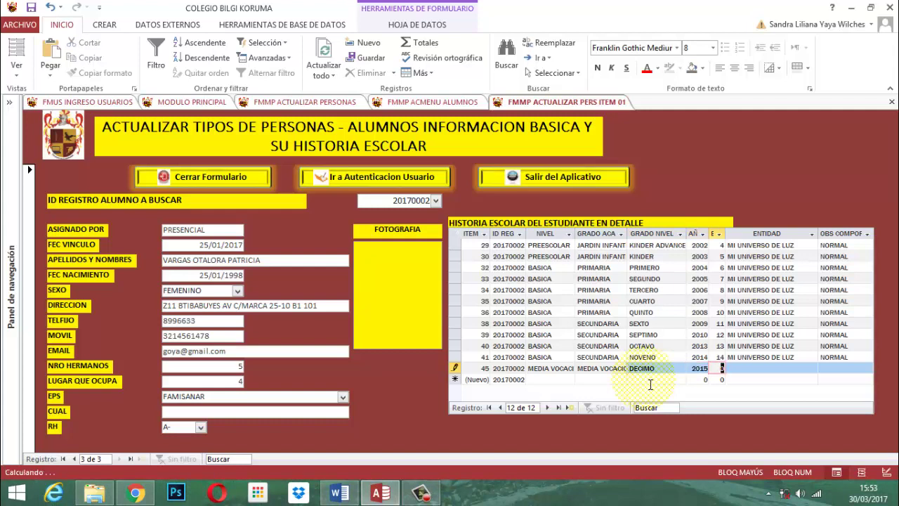
pyautogui.write('15')
pyautogui.press('Tab')
pyautogui.write('MI ')
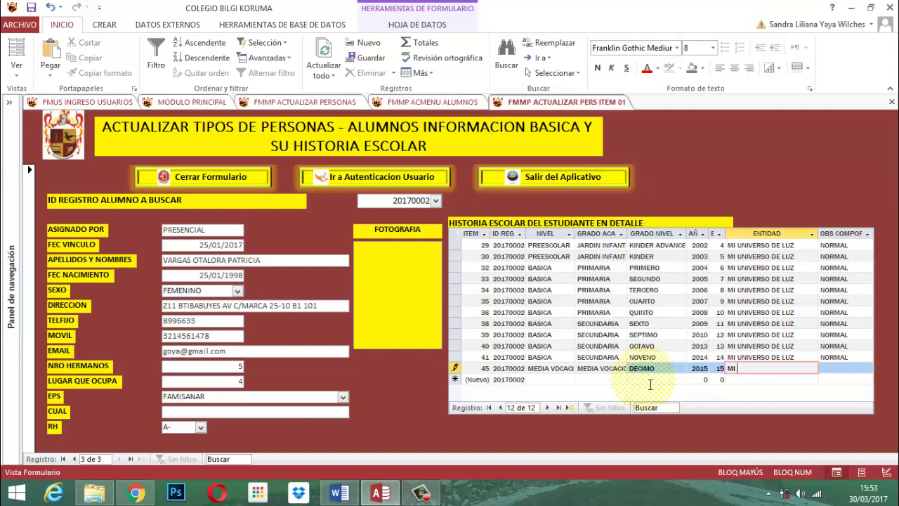
pyautogui.write('UNIVERSO DE LUZ')
pyautogui.press('Tab')
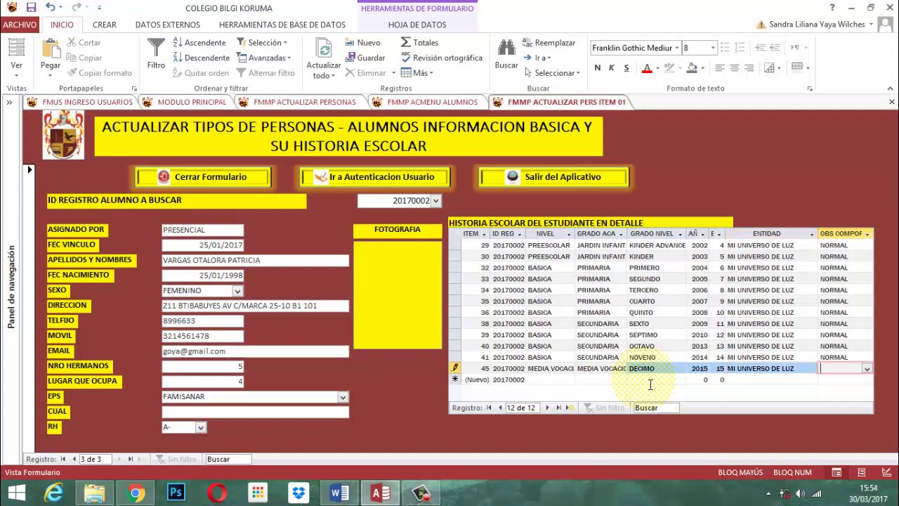
pyautogui.write('NORMAL')
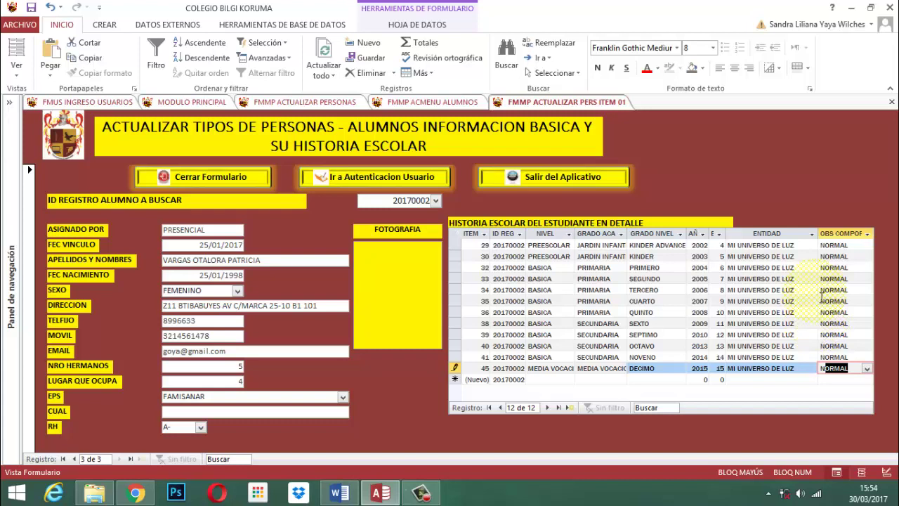
pyautogui.click(235, 177)
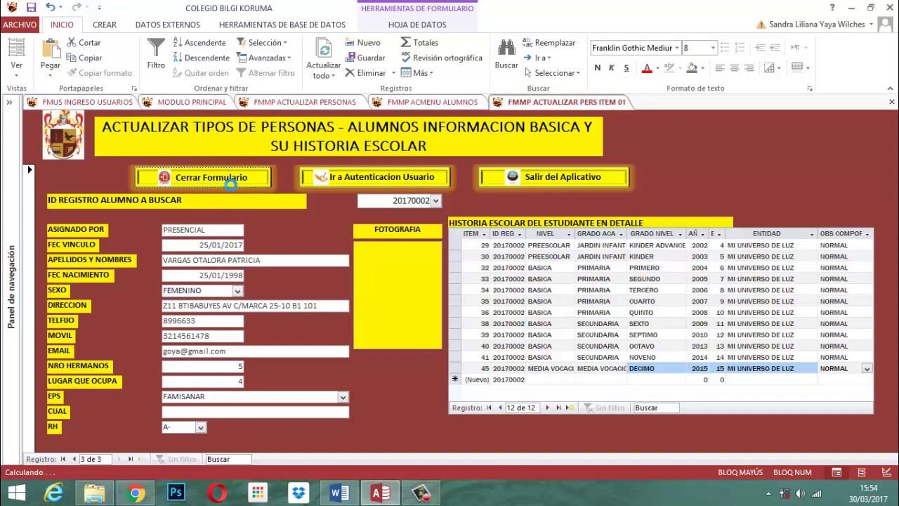
# Reopen the history form for student 20170002, then open 2. INFORMACION PADRES Y ACUDIENTES.
pyautogui.click(229, 181)
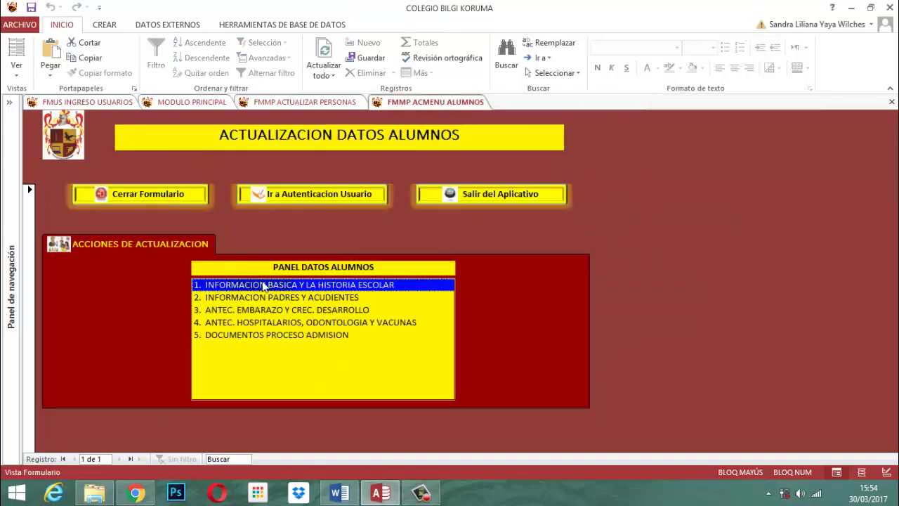
pyautogui.click(273, 286)
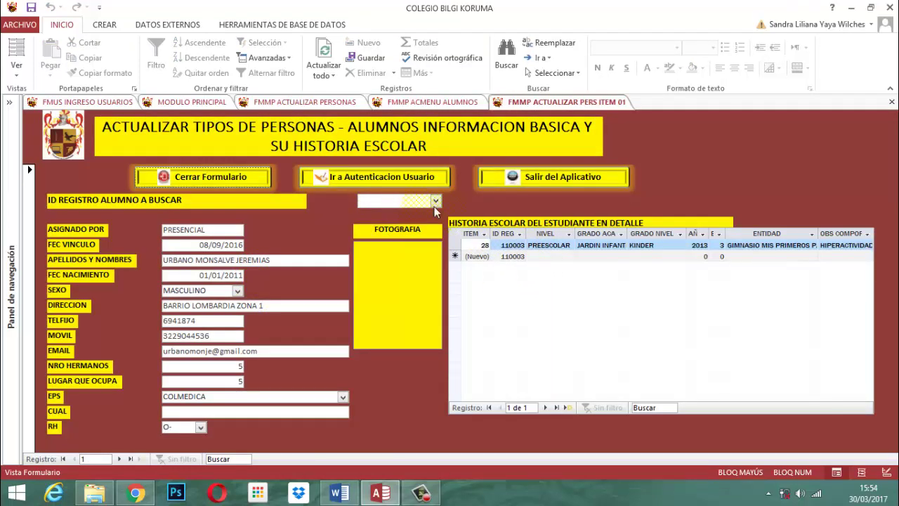
pyautogui.click(435, 200)
pyautogui.click(387, 240)
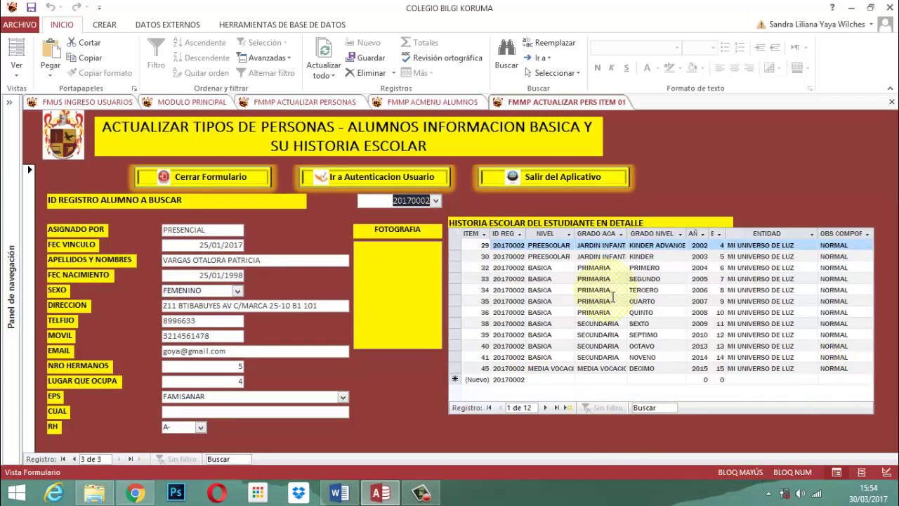
pyautogui.click(182, 178)
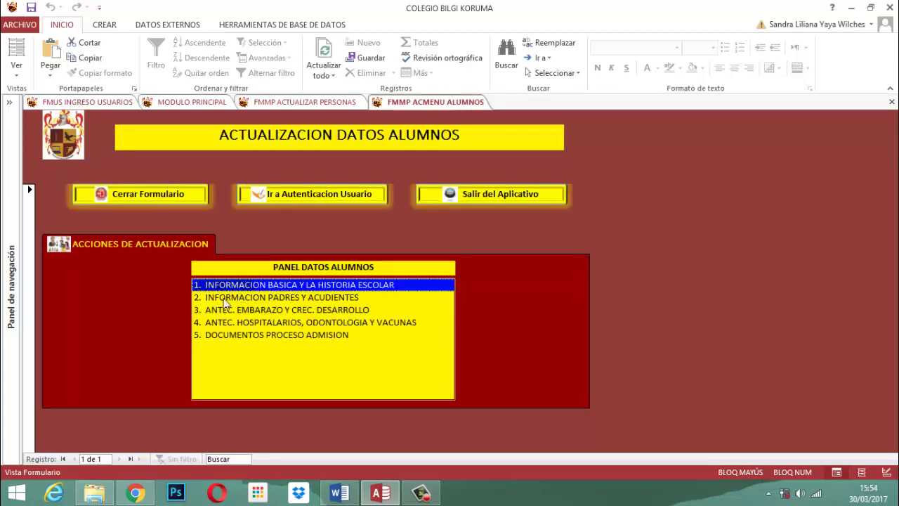
pyautogui.doubleClick(295, 299)
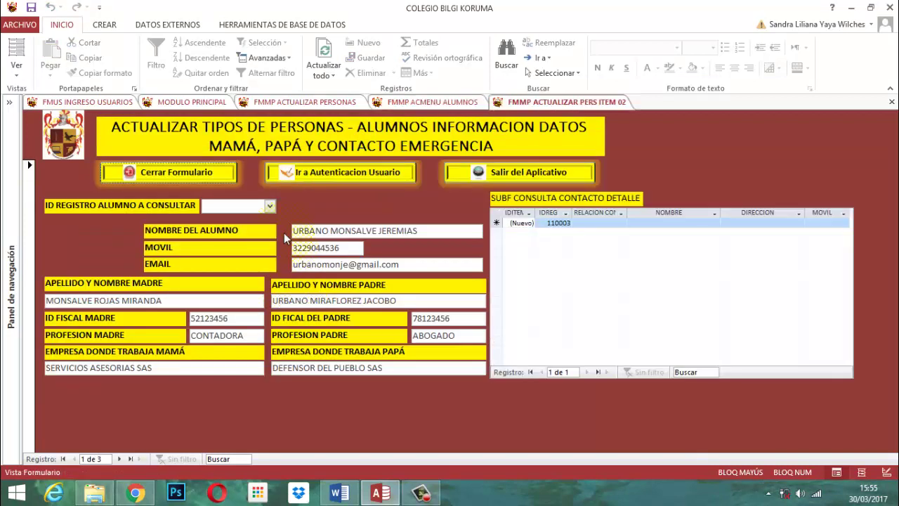
pyautogui.click(271, 206)
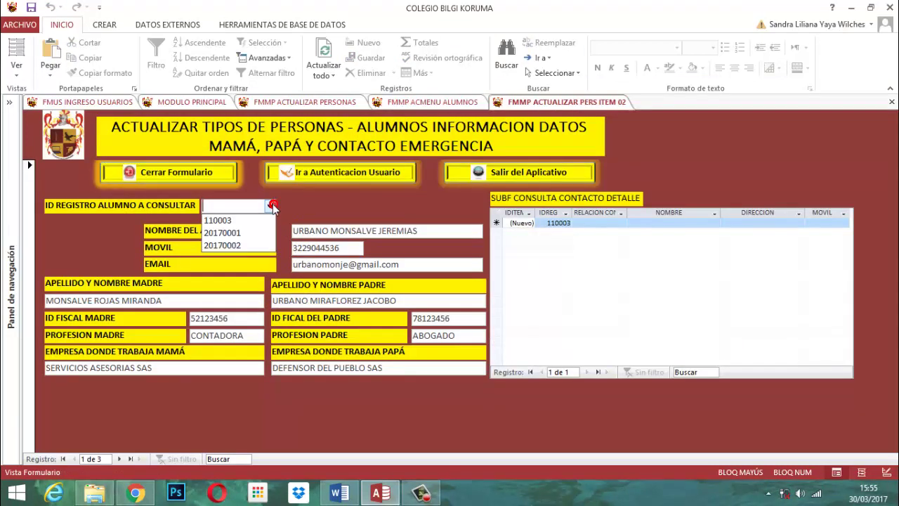
pyautogui.click(225, 246)
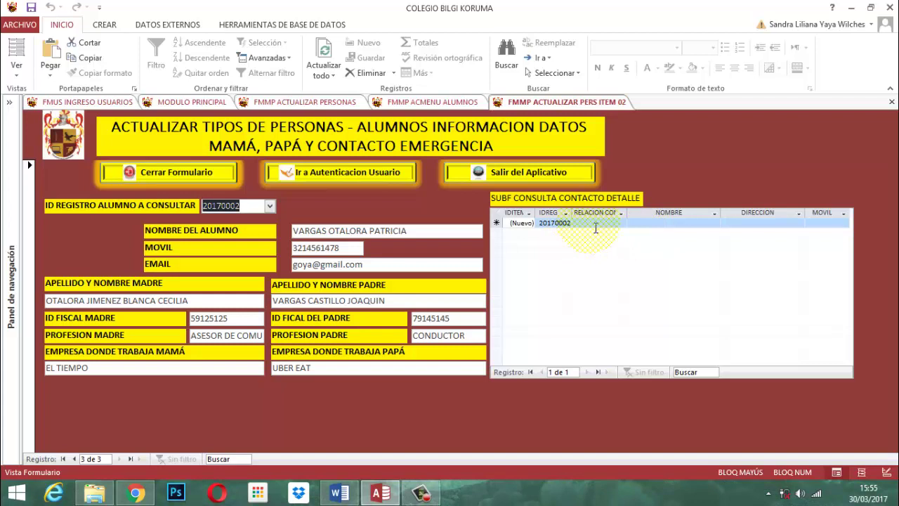
pyautogui.click(607, 223)
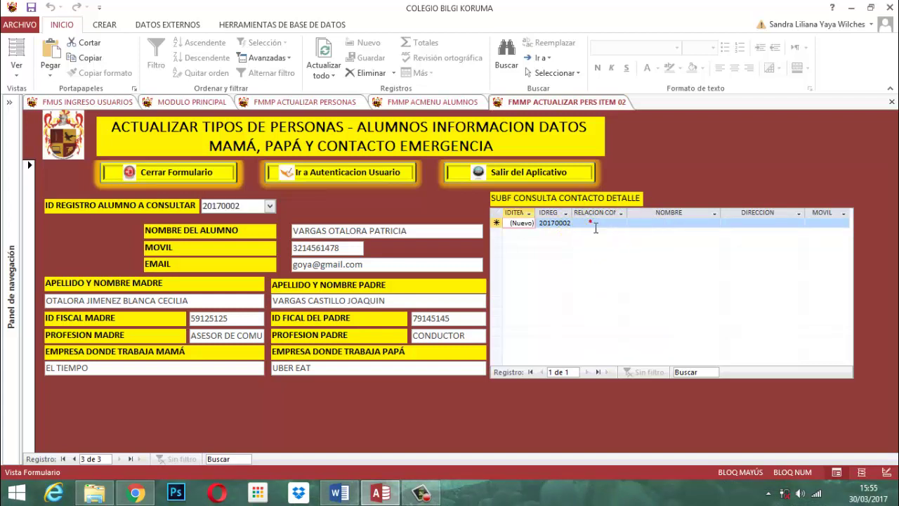
pyautogui.click(620, 223)
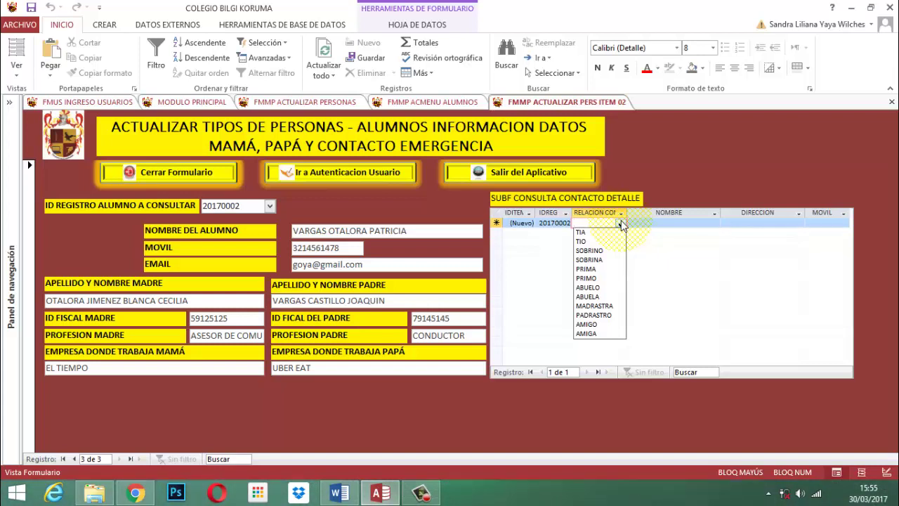
pyautogui.click(599, 296)
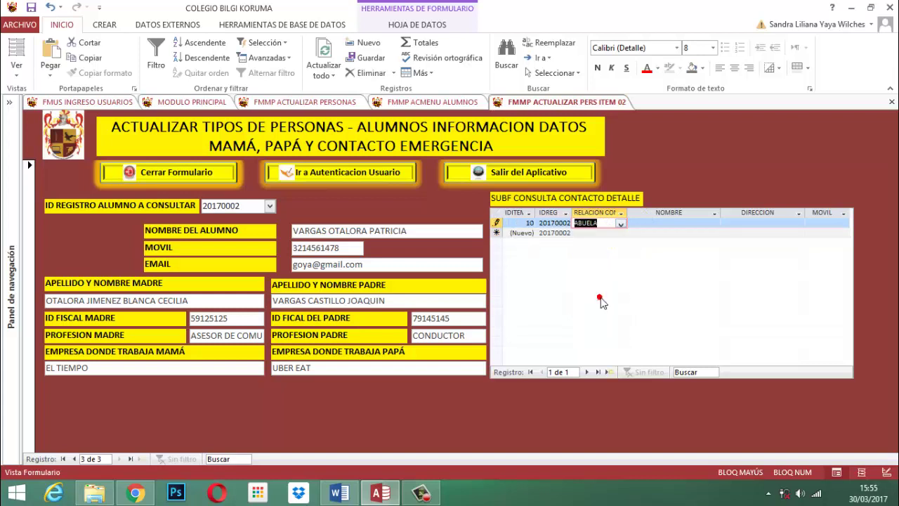
# Enter the grandmother's full name and her street address in DIRECCION.
pyautogui.click(644, 223)
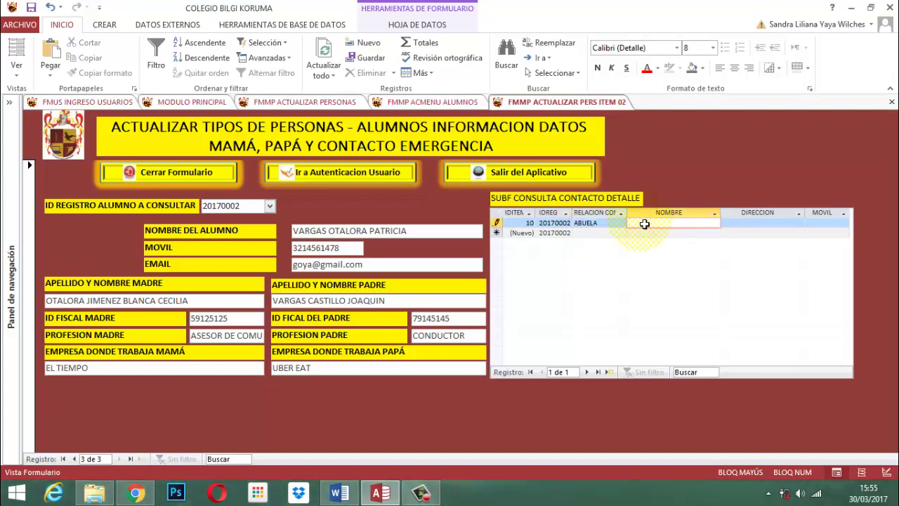
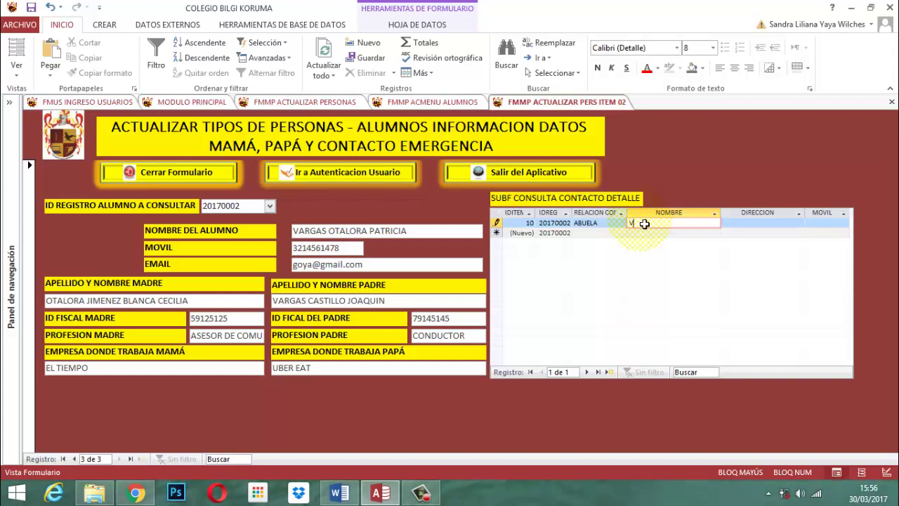
pyautogui.press('Tab')
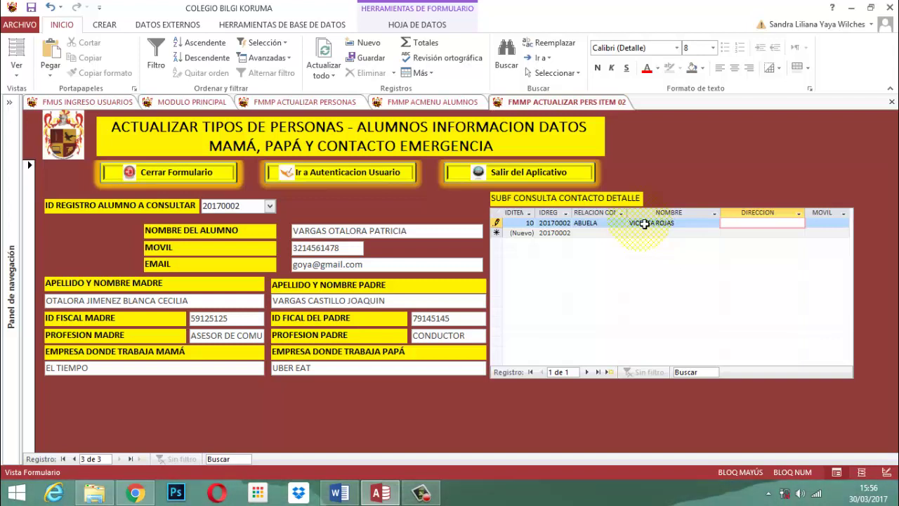
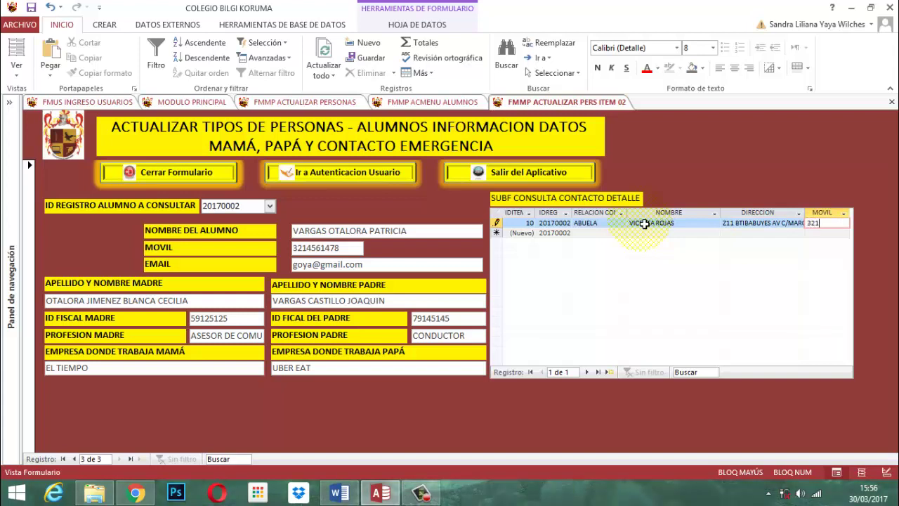
# Enter the grandmother's mobile number in MOVIL, save her contact, and close the parents form.
pyautogui.press('Escape')
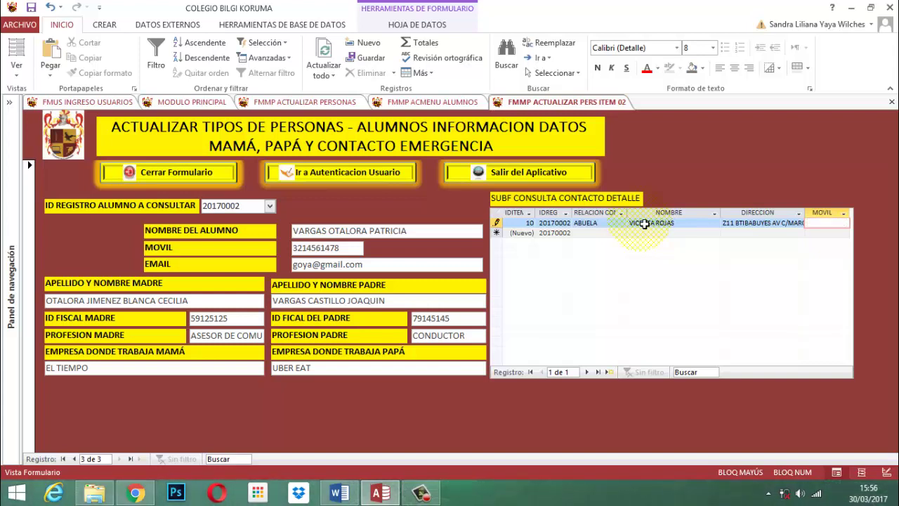
pyautogui.press('Tab')
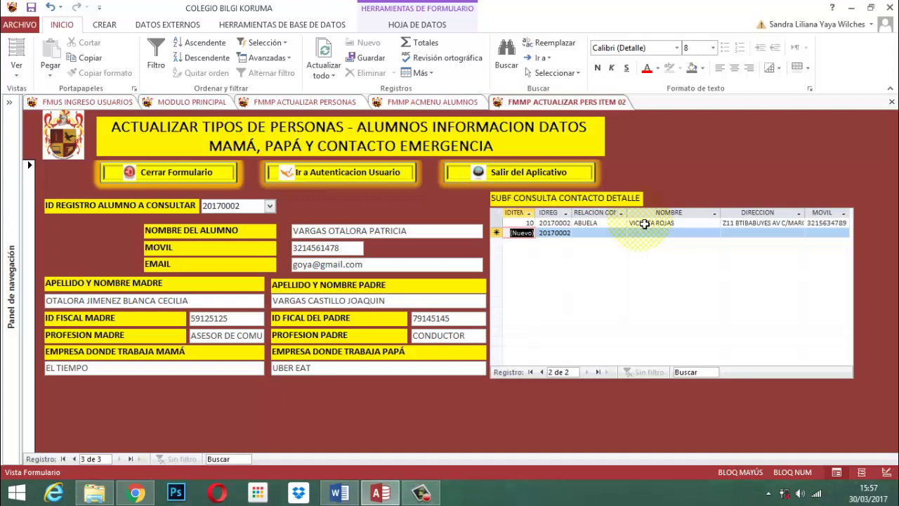
pyautogui.click(178, 172)
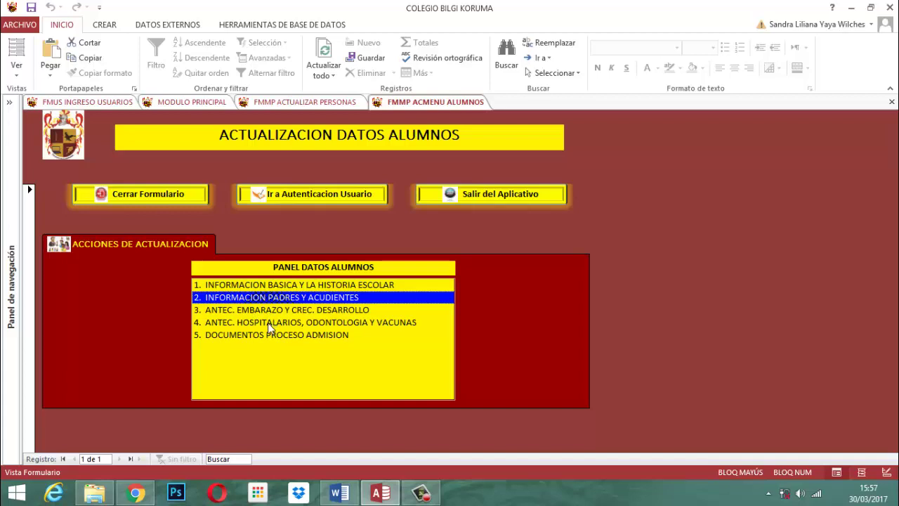
# Open the '5. DOCUMENTOS PROCESO ADMISION' form with student 20170002 loaded.
pyautogui.click(231, 335)
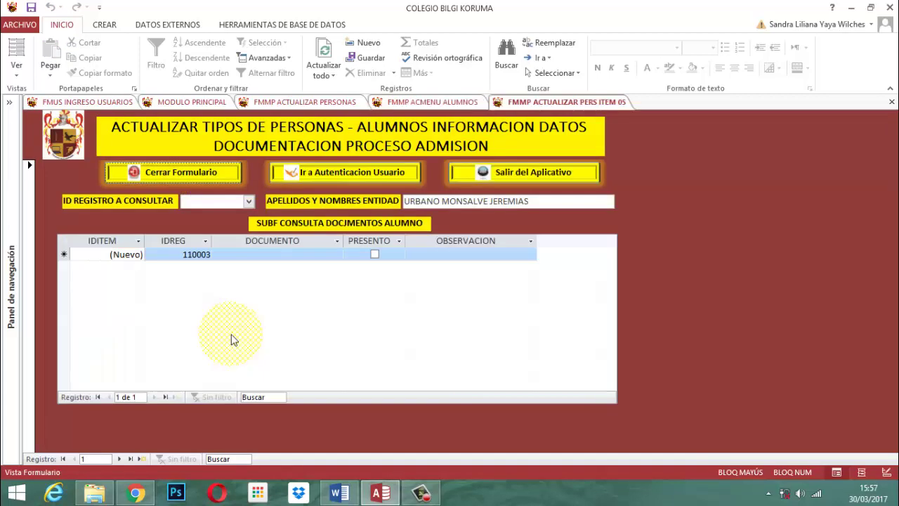
pyautogui.click(250, 201)
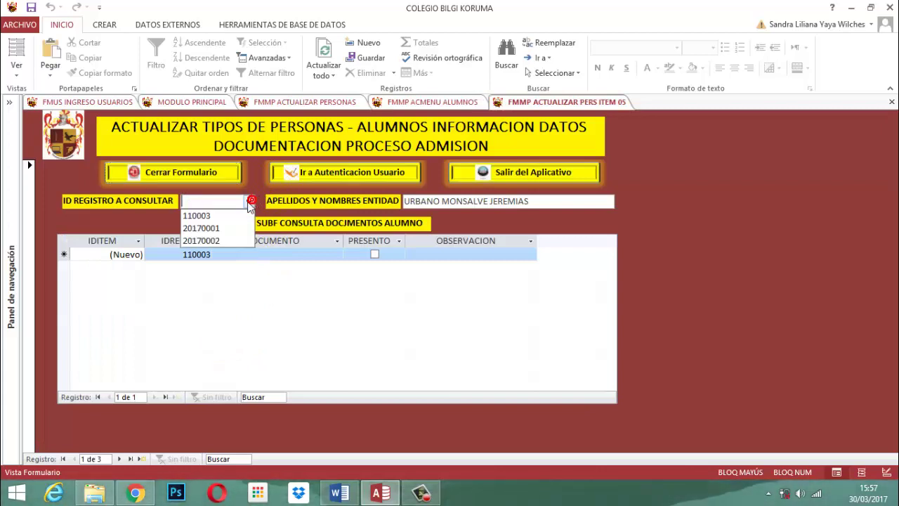
pyautogui.click(209, 239)
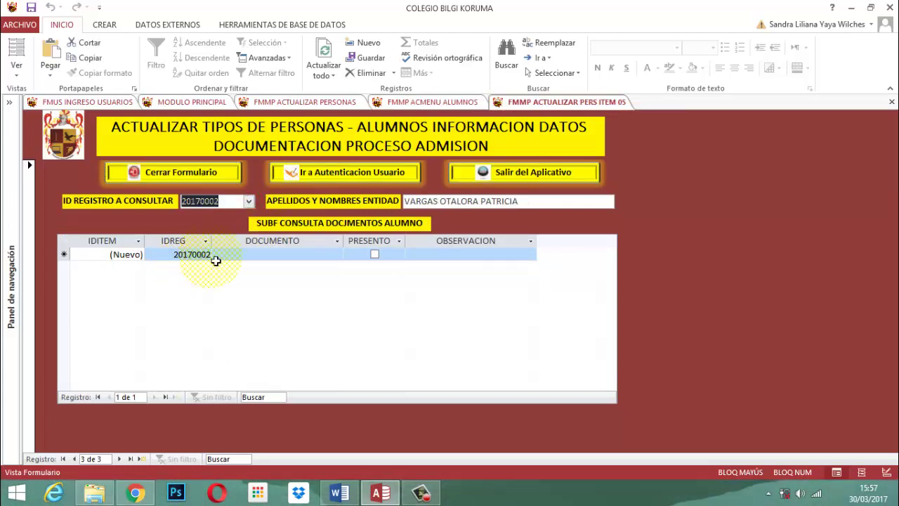
# Add document item 19, CARNE DE VACUNAS, ticked as presented with observation NINGUNO.
pyautogui.click(229, 259)
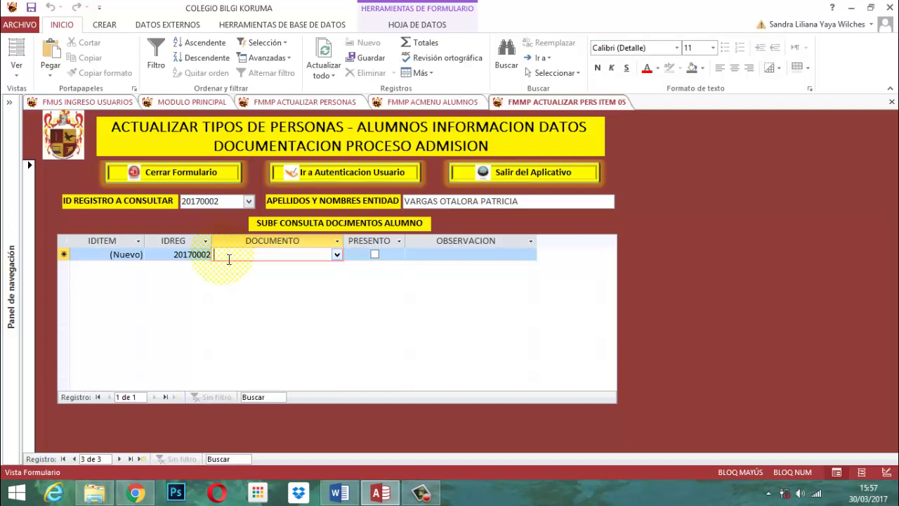
pyautogui.click(337, 255)
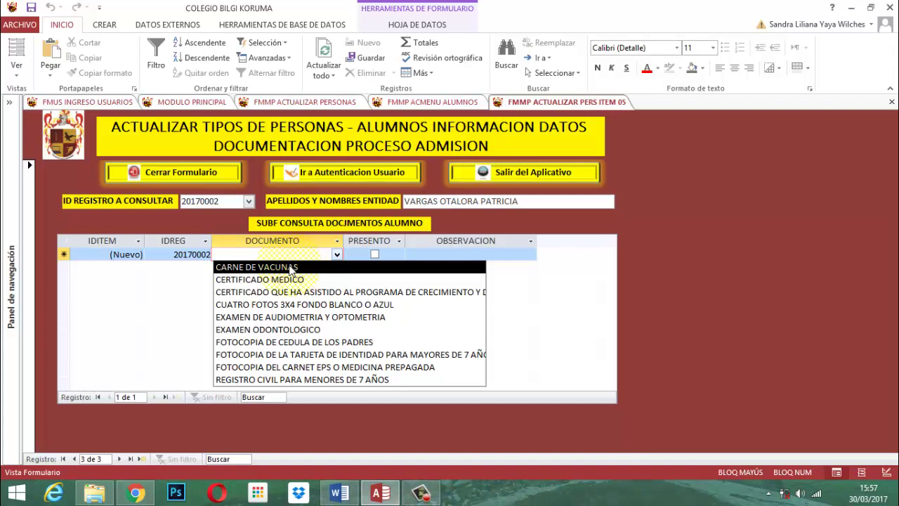
pyautogui.click(290, 268)
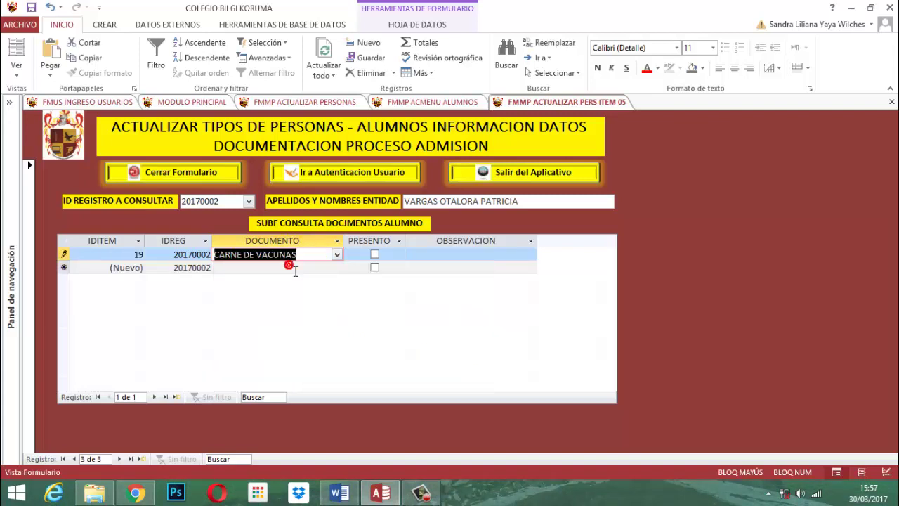
pyautogui.press('Tab')
pyautogui.press('space')
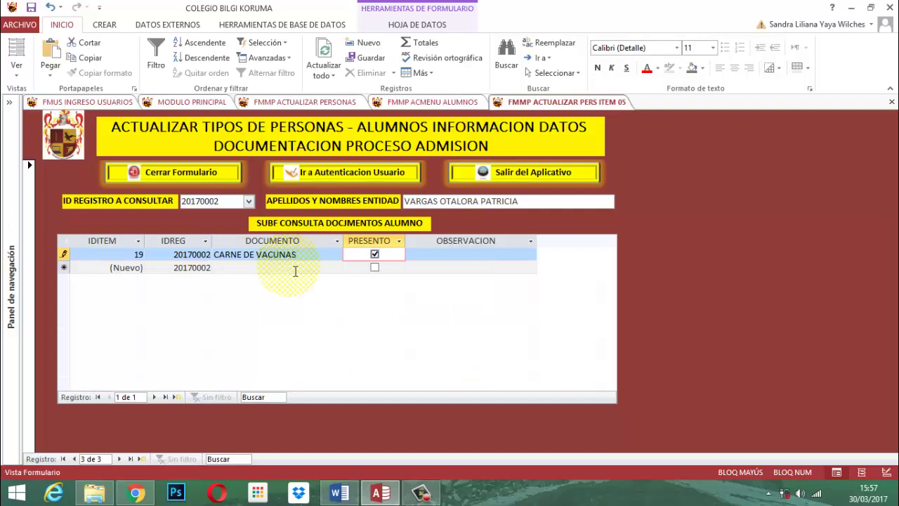
pyautogui.press('Tab')
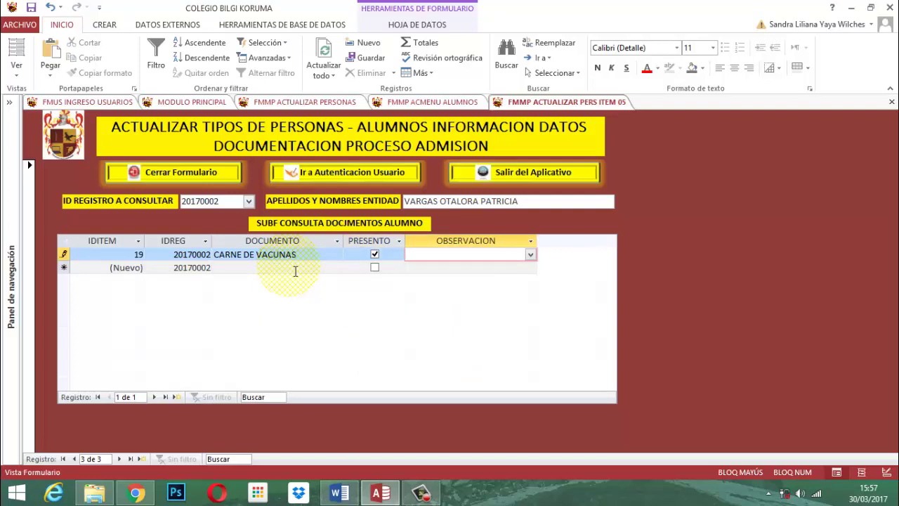
pyautogui.click(531, 256)
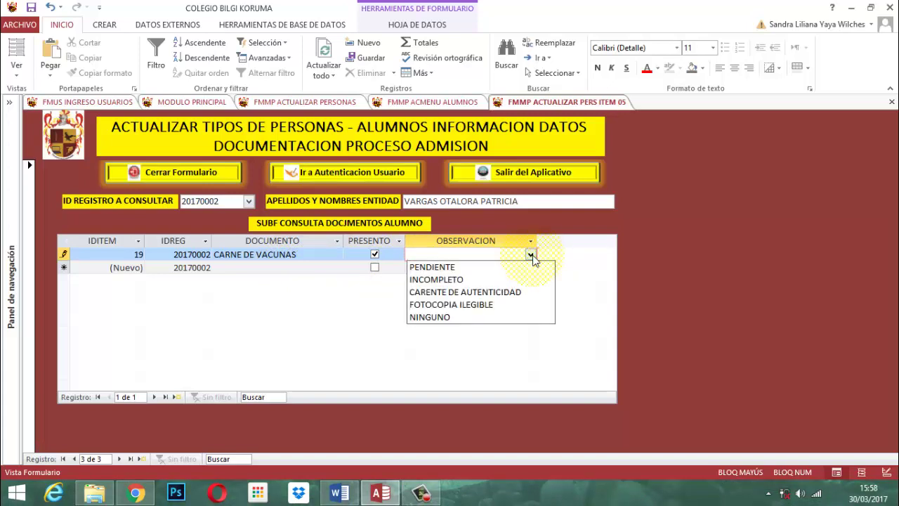
pyautogui.click(425, 317)
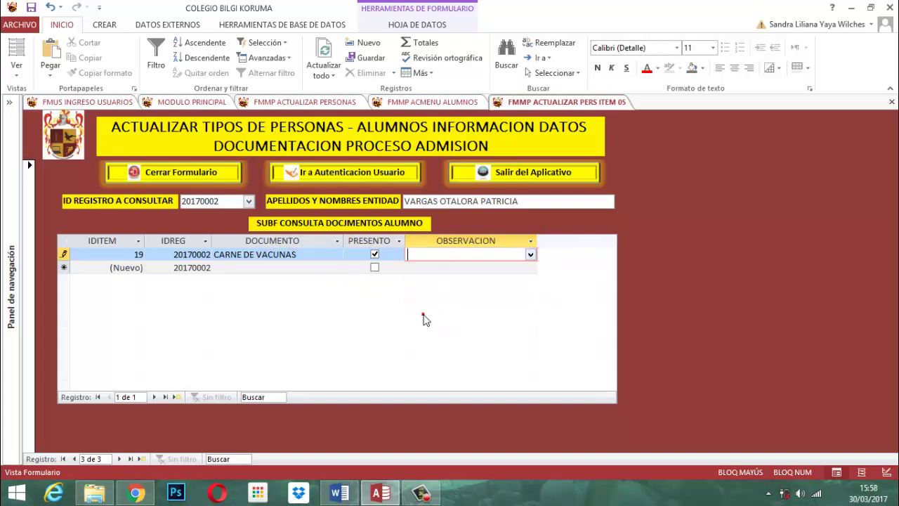
pyautogui.press('Tab')
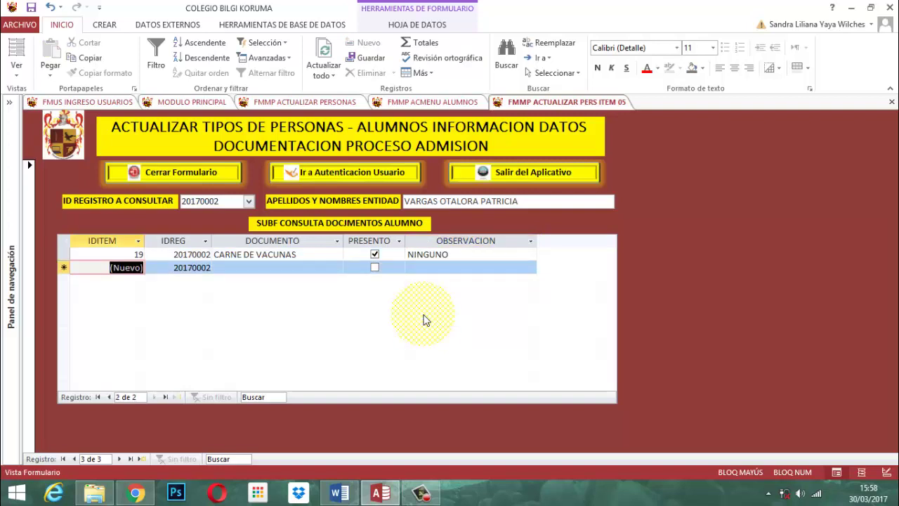
# Move into the new row's DOCUMENTO field for CERTIFICADO MEDICO (item 20).
pyautogui.press('Tab')
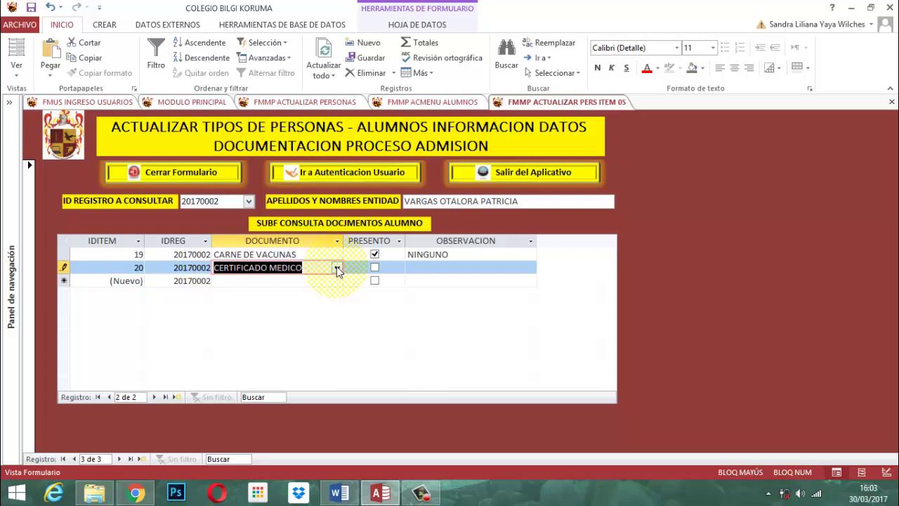
# Mark CERTIFICADO MEDICO (item 20) as presented with observation NINGUNO.
pyautogui.click(375, 267)
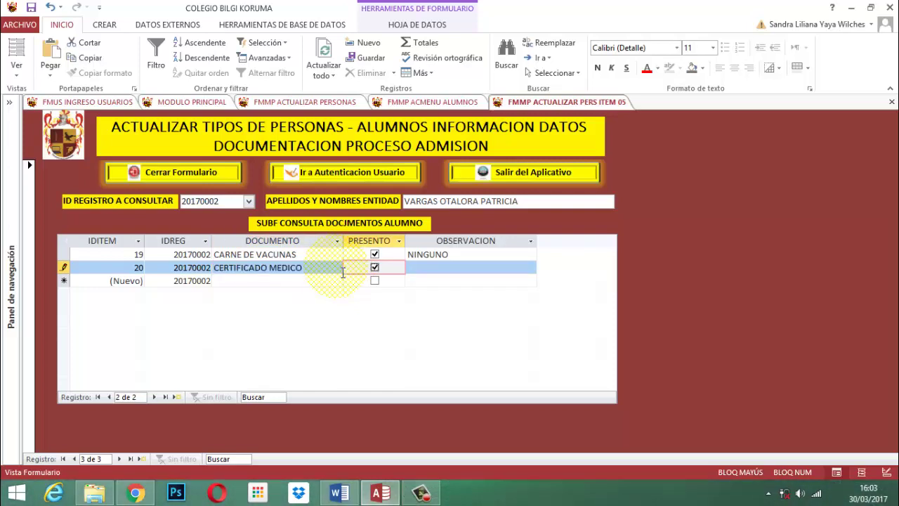
pyautogui.press('Tab')
pyautogui.write('N')
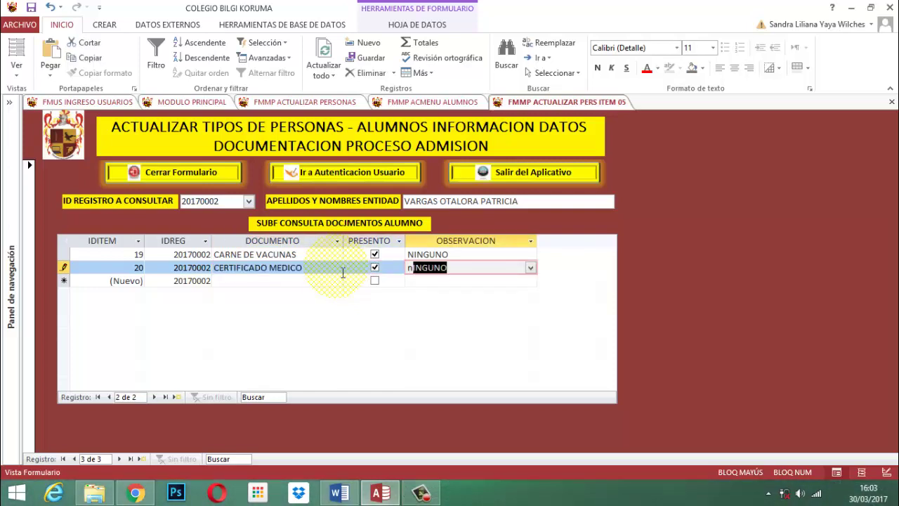
pyautogui.press('Tab')
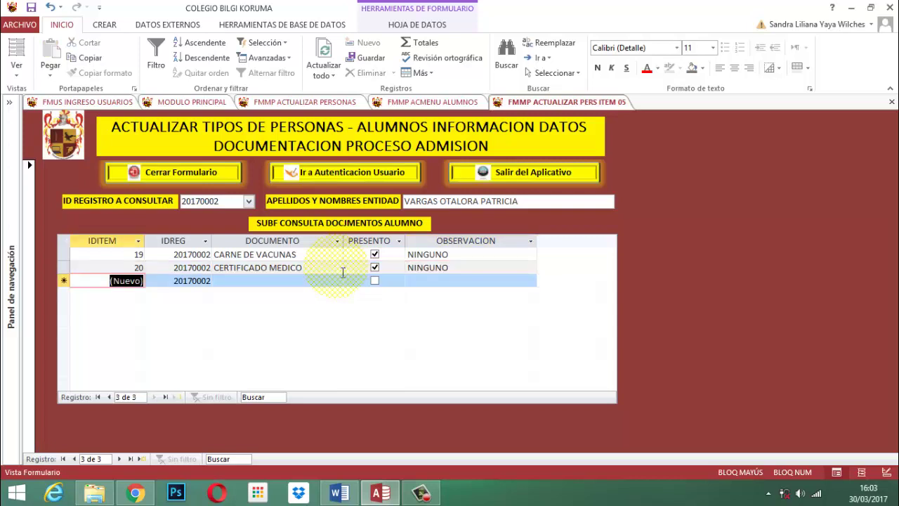
# Add item 21, CUATRO FOTOS 3X4 FONDO BLANCO O AZUL, presented with observation NINGUNO.
pyautogui.press('Tab')
pyautogui.press('Tab')
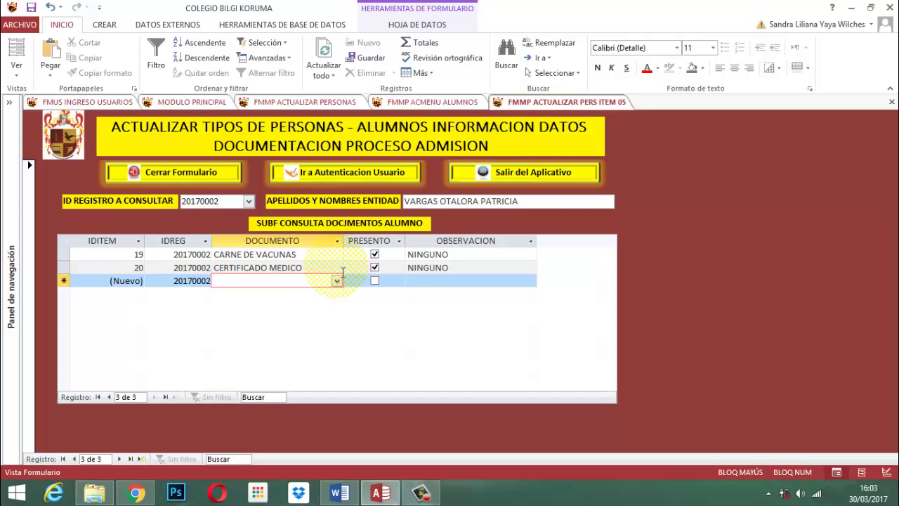
pyautogui.press('alt')
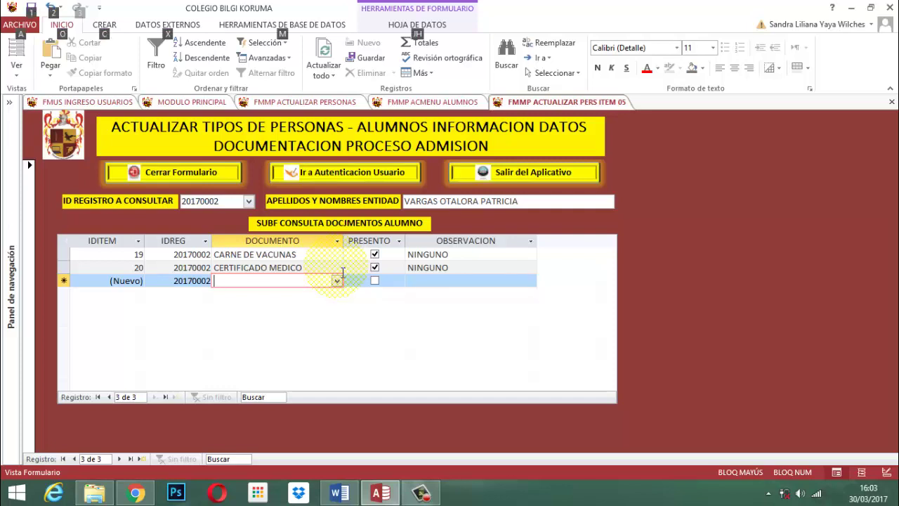
pyautogui.hotkey('alt', 'Down')
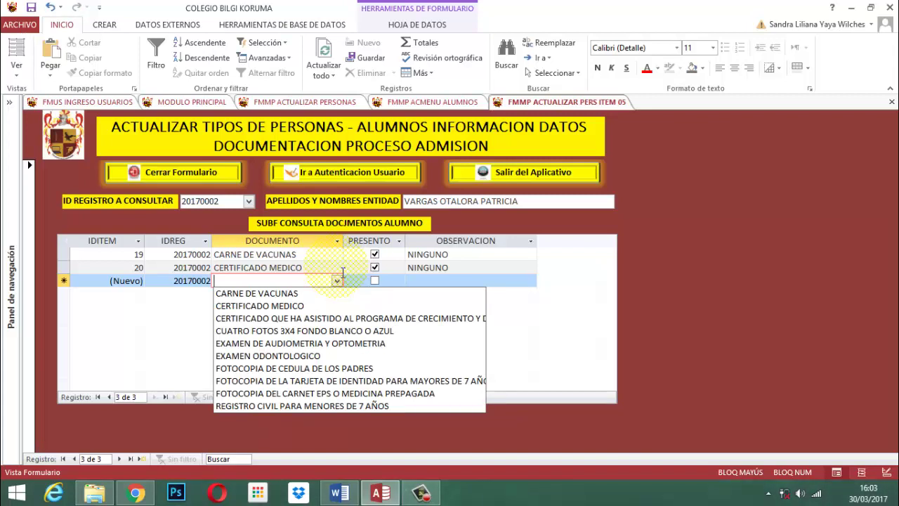
pyautogui.press('Down')
pyautogui.press('Down')
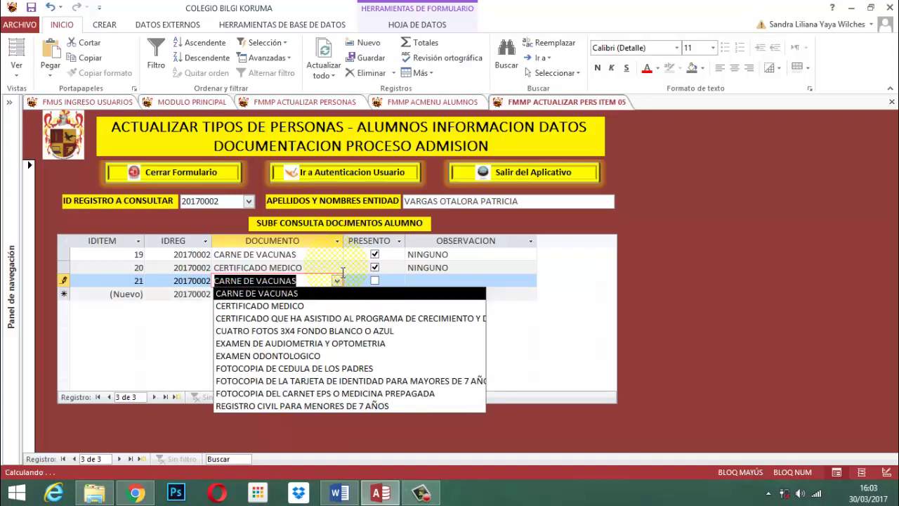
pyautogui.press('Down')
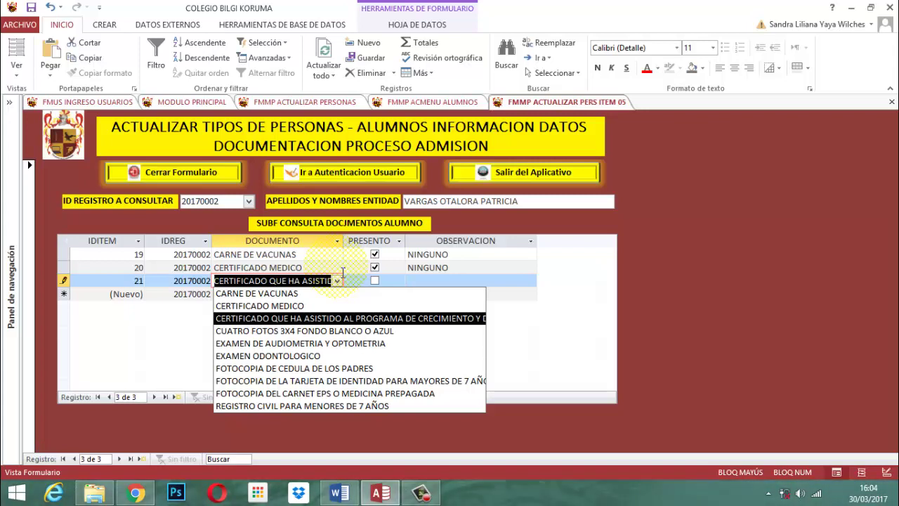
pyautogui.press('Down')
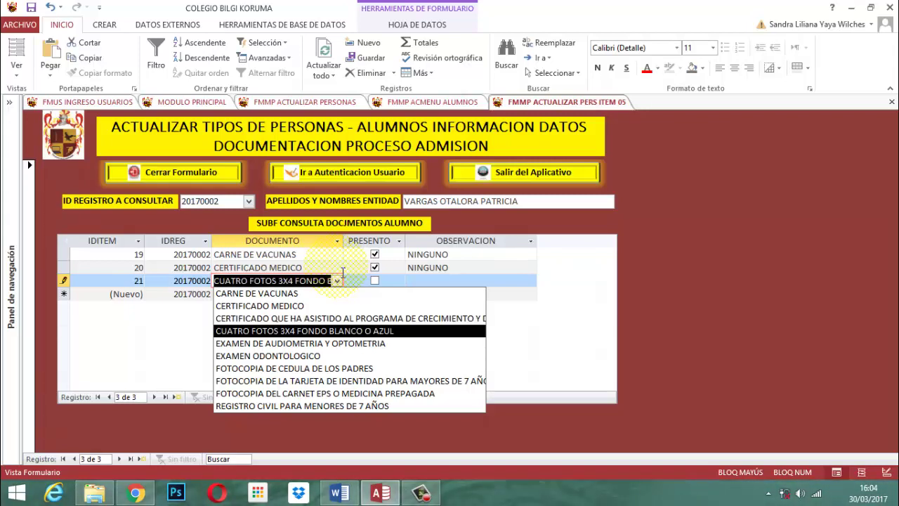
pyautogui.press('Return')
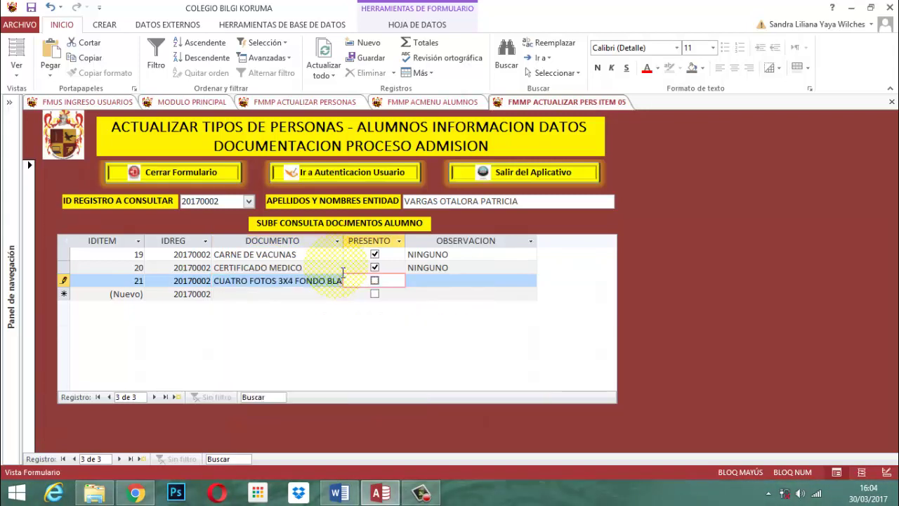
pyautogui.press('space')
pyautogui.press('Return')
pyautogui.write('NGUNO')
pyautogui.press('Return')
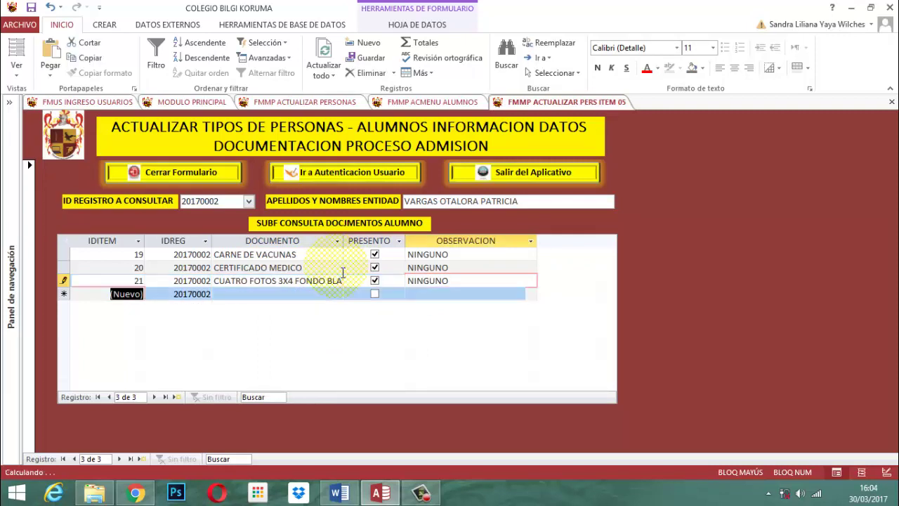
# Add item 22, EXAMEN DE AUDIOMETRIA Y OPTOMETRIA, presented with observation NINGUNO.
pyautogui.press('Return')
pyautogui.press('Return')
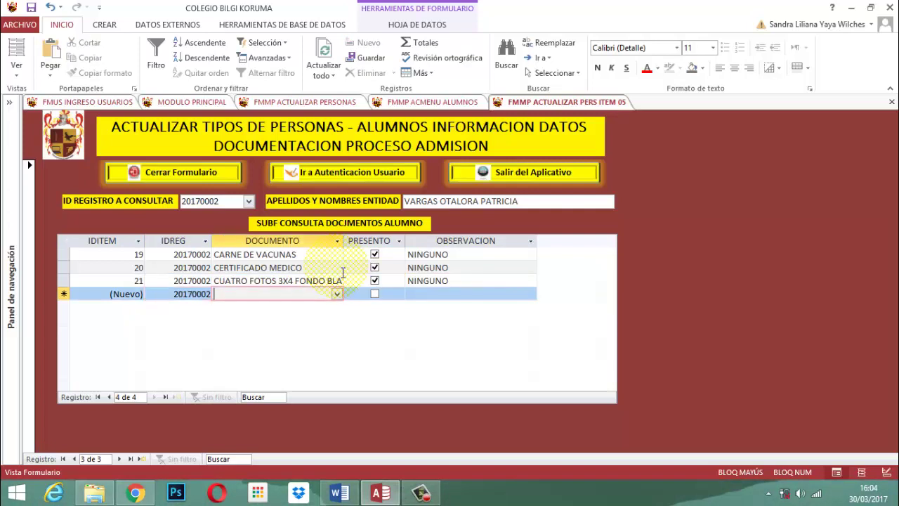
pyautogui.hotkey('alt', 'Down')
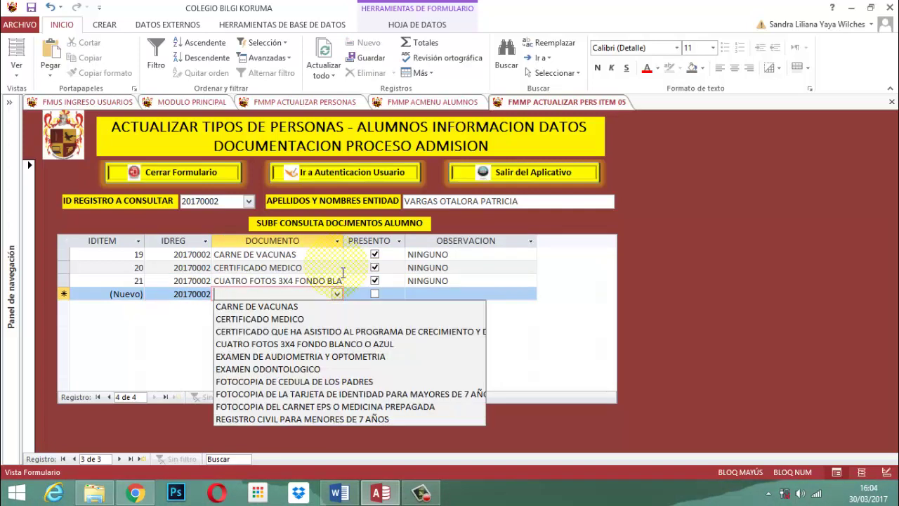
pyautogui.press('Down')
pyautogui.press('Down')
pyautogui.press('Down')
pyautogui.press('Down')
pyautogui.press('Down')
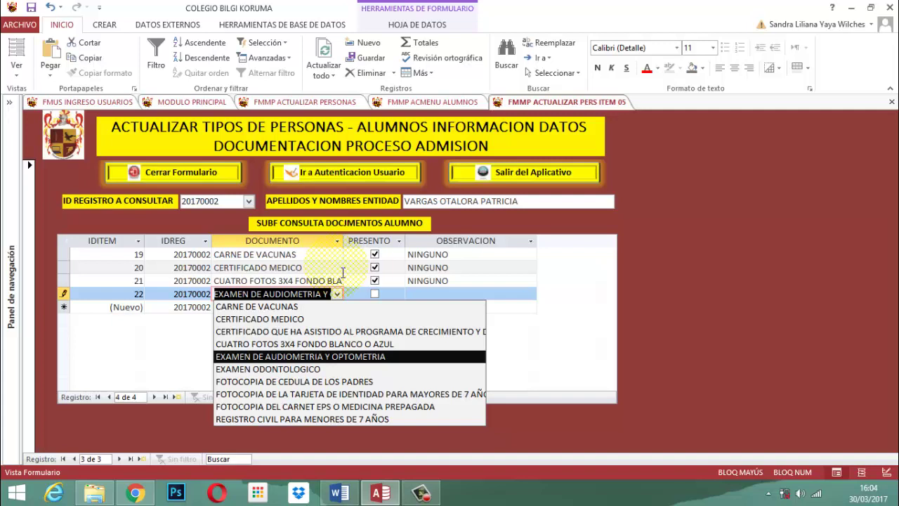
pyautogui.press('space')
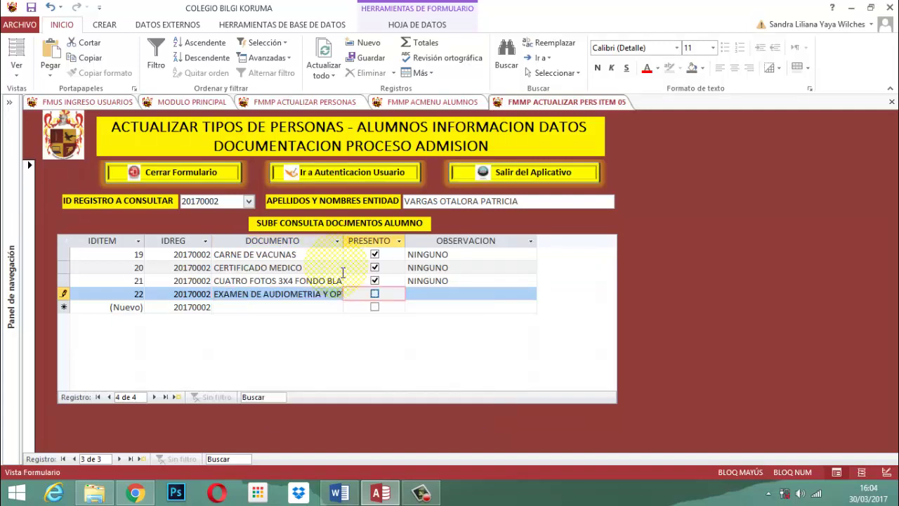
pyautogui.press('Tab')
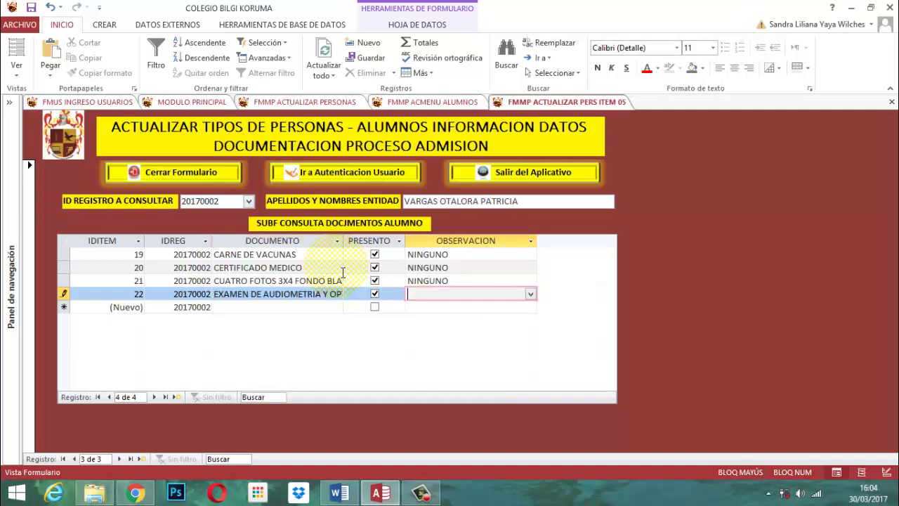
pyautogui.write('NINGUNO')
pyautogui.press('Tab')
pyautogui.press('Tab')
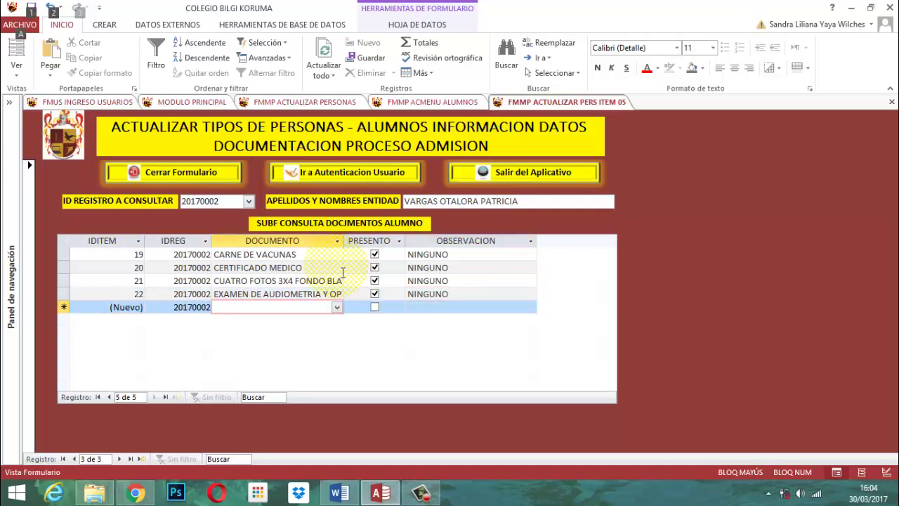
# Add item 23, EXAMEN ODONTOLOGICO, presented with observation NINGUNO.
pyautogui.hotkey('alt', 'Down')
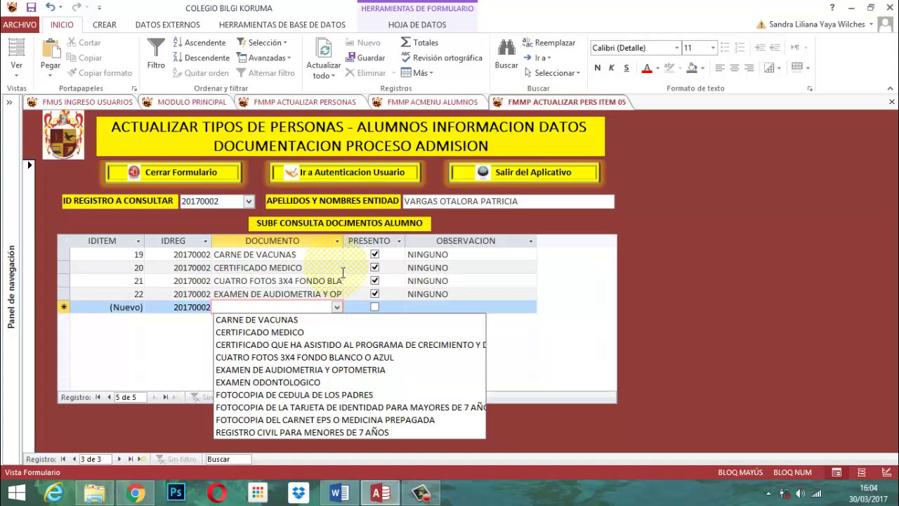
pyautogui.press('Down')
pyautogui.press('Down')
pyautogui.press('Down')
pyautogui.press('Down')
pyautogui.press('Down')
pyautogui.press('Down')
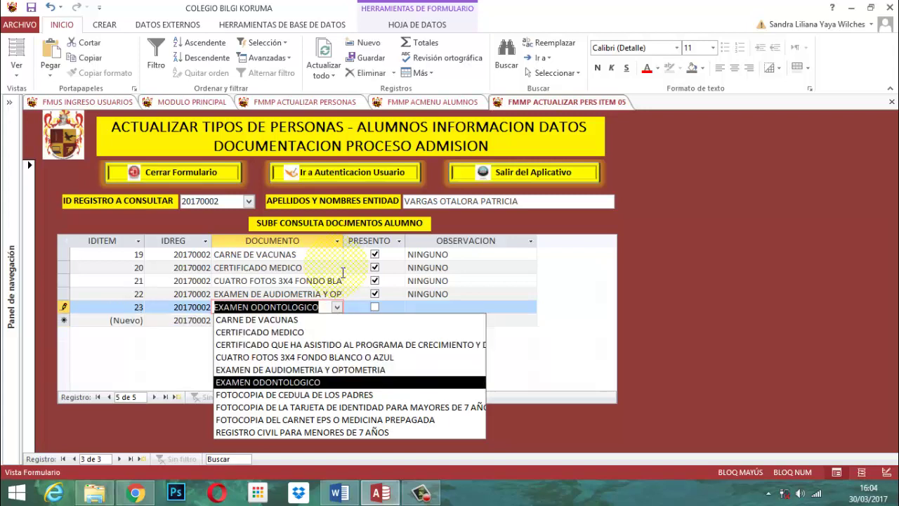
pyautogui.press('Tab')
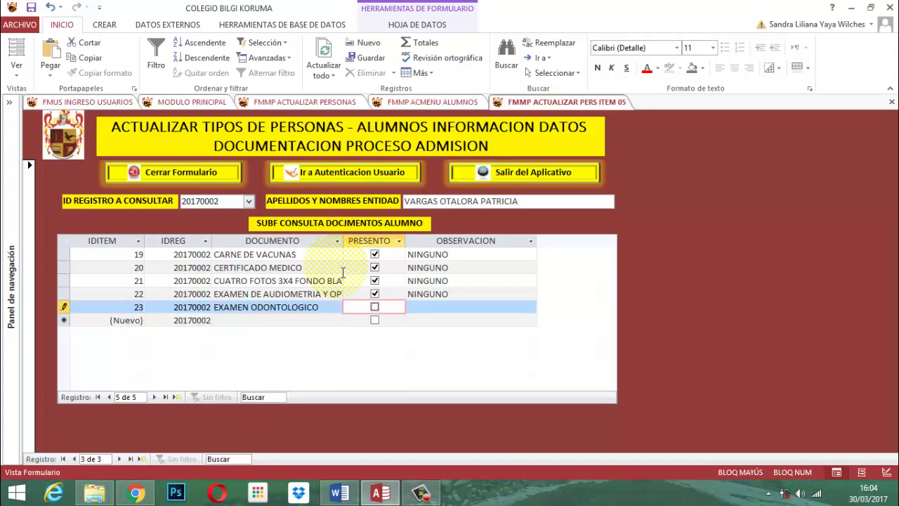
pyautogui.press('space')
pyautogui.press('Tab')
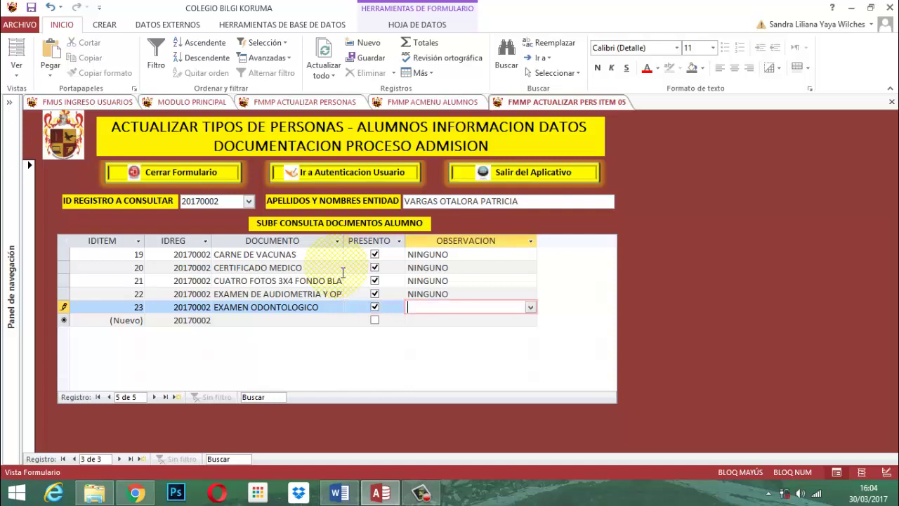
pyautogui.write('NINGUNO')
pyautogui.press('Tab')
pyautogui.press('Tab')
pyautogui.press('Tab')
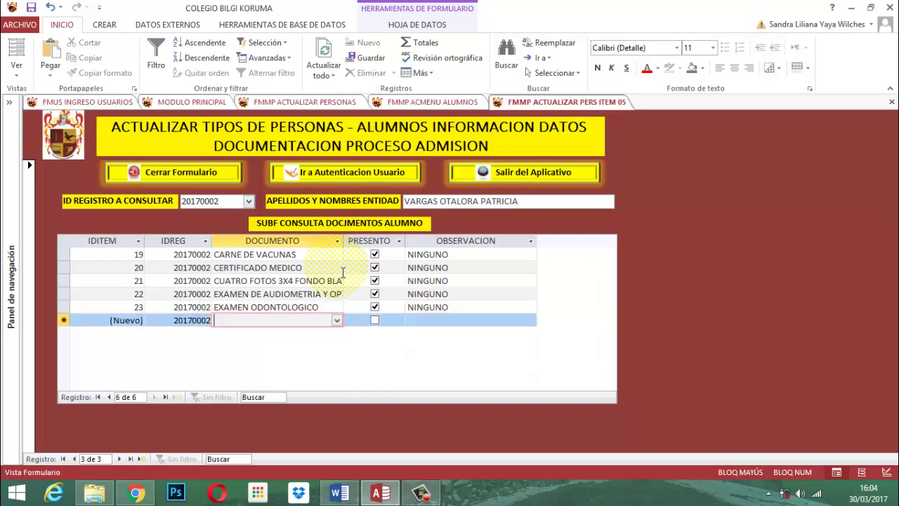
# Add item 24, FOTOCOPIA DE CEDULA DE LOS PADRES, presented with observation NINGUNO.
pyautogui.hotkey('alt', 'Down')
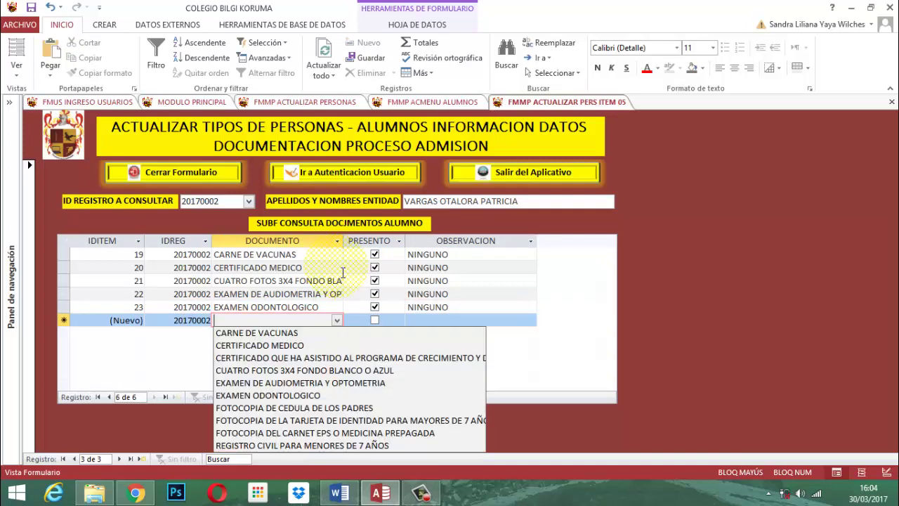
pyautogui.press('Down')
pyautogui.press('Down')
pyautogui.press('Down')
pyautogui.press('Down')
pyautogui.press('Down')
pyautogui.press('Down')
pyautogui.press('Down')
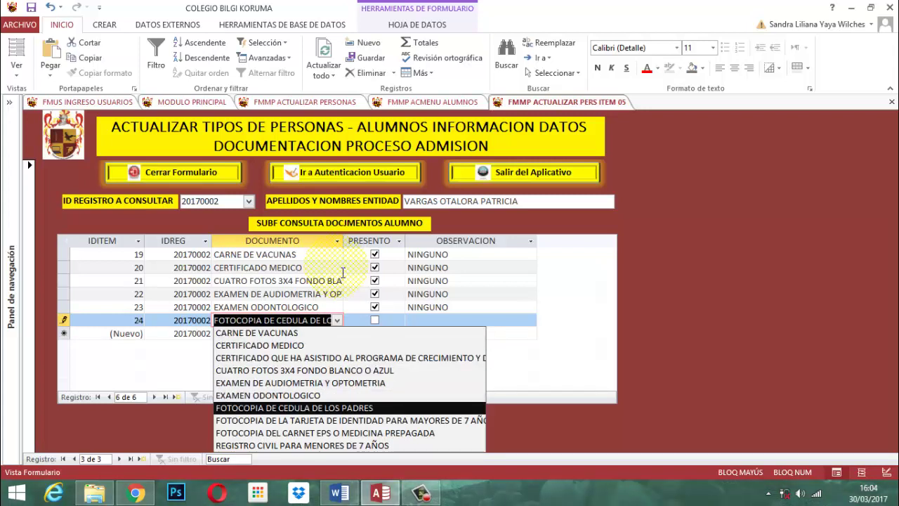
pyautogui.press('Tab')
pyautogui.press('space')
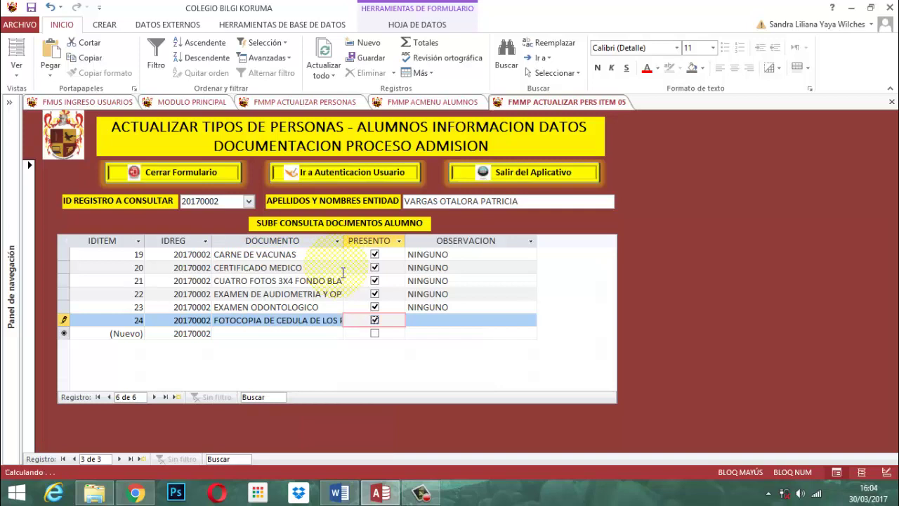
pyautogui.press('Tab')
pyautogui.write('N')
pyautogui.press('Tab')
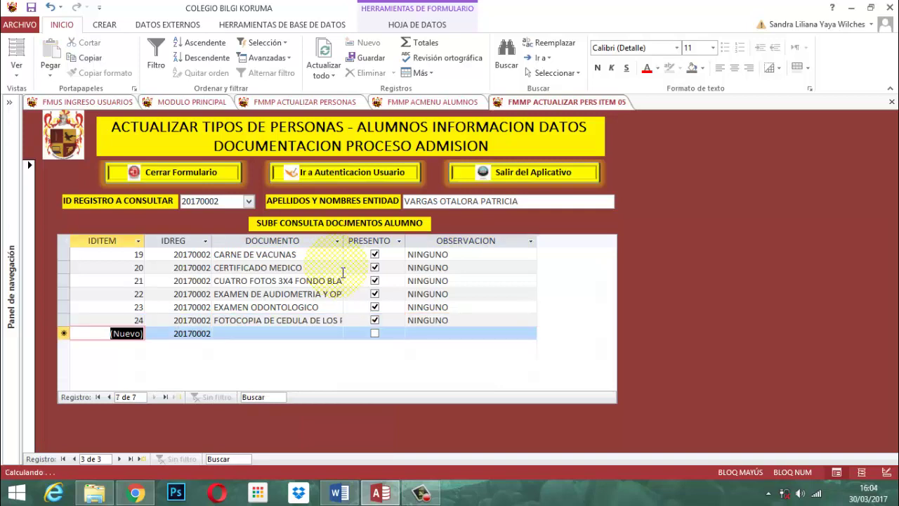
# Add item 25, the identity card photocopy, presented with observation NINGUNO.
pyautogui.press('Tab')
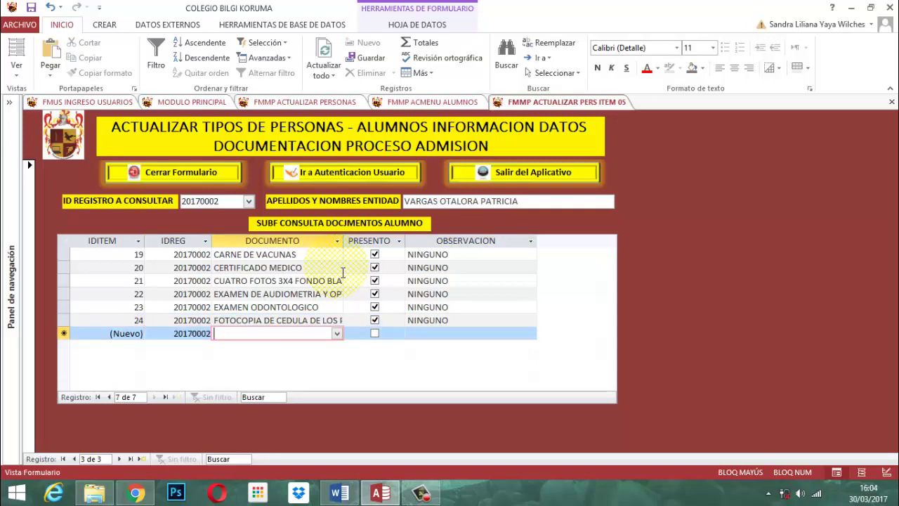
pyautogui.hotkey('alt', 'Down')
pyautogui.press('Down')
pyautogui.press('Down')
pyautogui.press('Down')
pyautogui.press('Down')
pyautogui.press('Down')
pyautogui.press('Down')
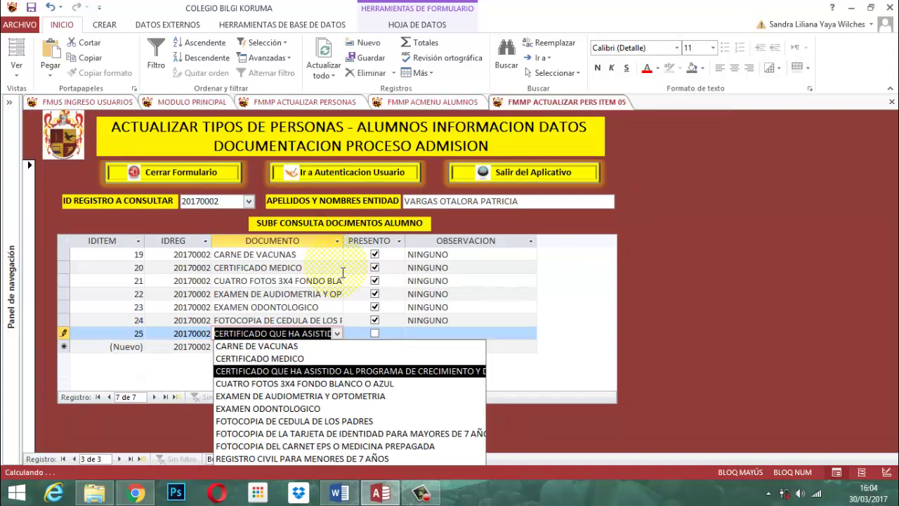
pyautogui.press('Down')
pyautogui.press('Down')
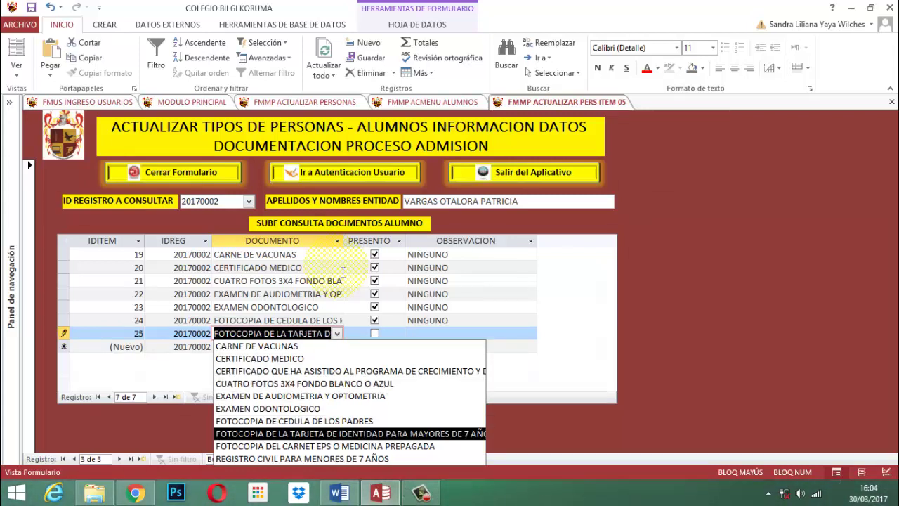
pyautogui.press('BackSpace')
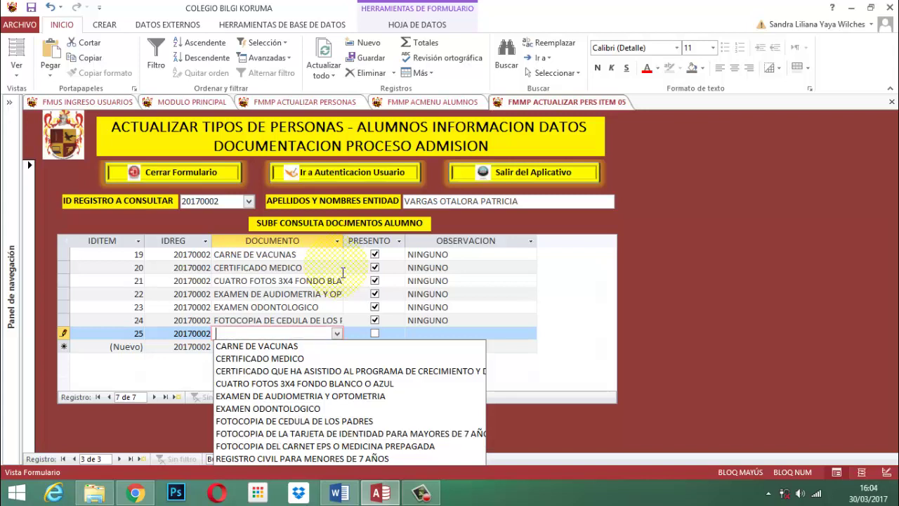
pyautogui.press('Down')
pyautogui.press('Down')
pyautogui.press('Down')
pyautogui.press('Down')
pyautogui.press('Down')
pyautogui.press('Down')
pyautogui.press('Down')
pyautogui.press('Down')
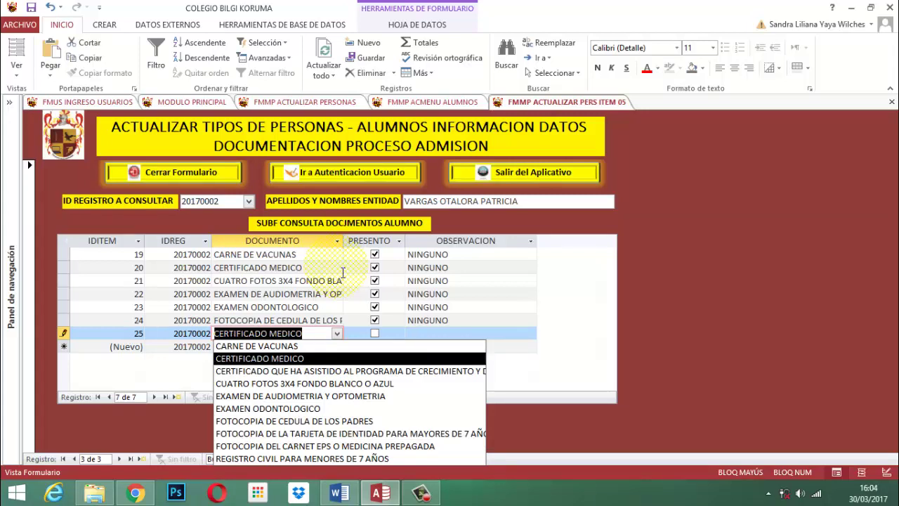
pyautogui.press('Tab')
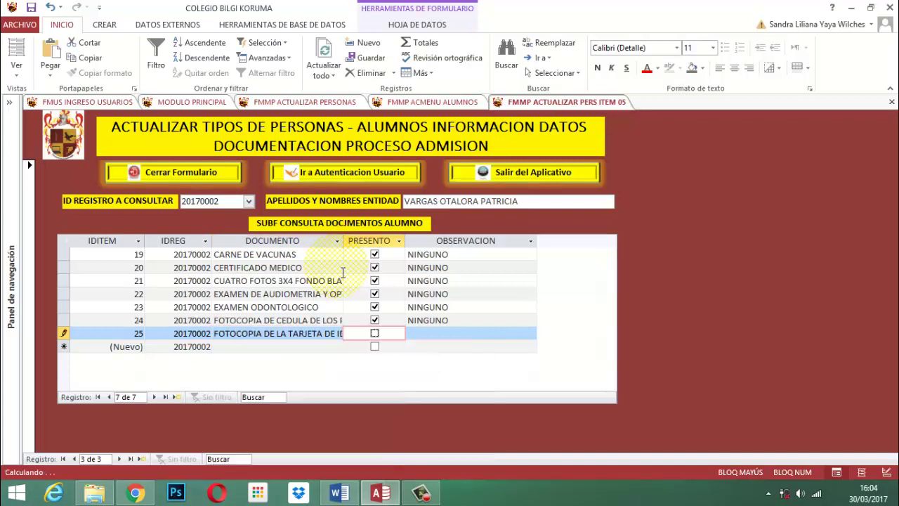
pyautogui.press('space')
pyautogui.press('Tab')
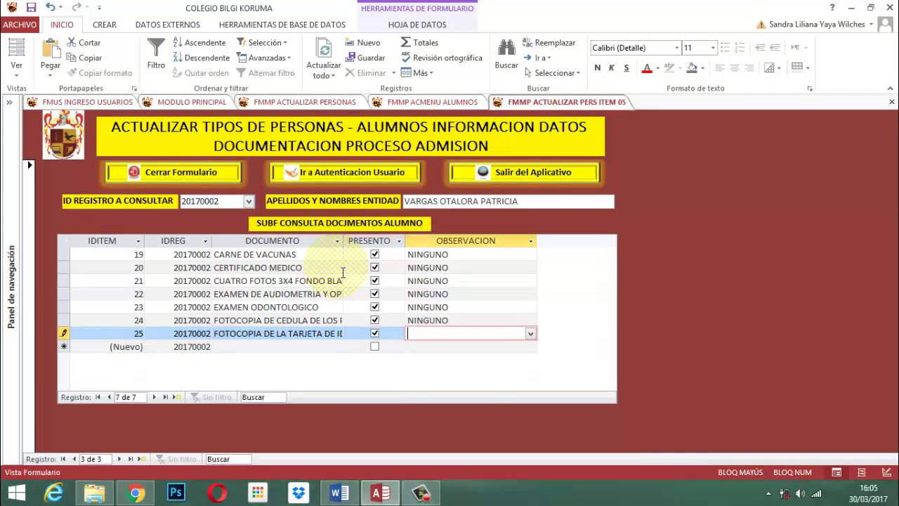
pyautogui.write('n')
pyautogui.press('Tab')
pyautogui.press('Tab')
pyautogui.press('Tab')
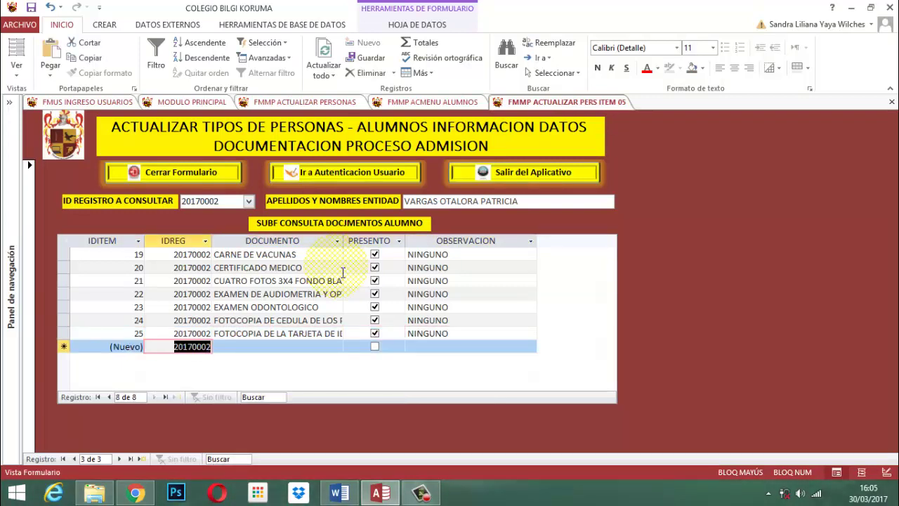
# Add item 26, FOTOCOPIA DEL CARNET EPS O MEDICINA PREPAGADA, presented with observation NINGUNO.
pyautogui.hotkey('alt', 'Down')
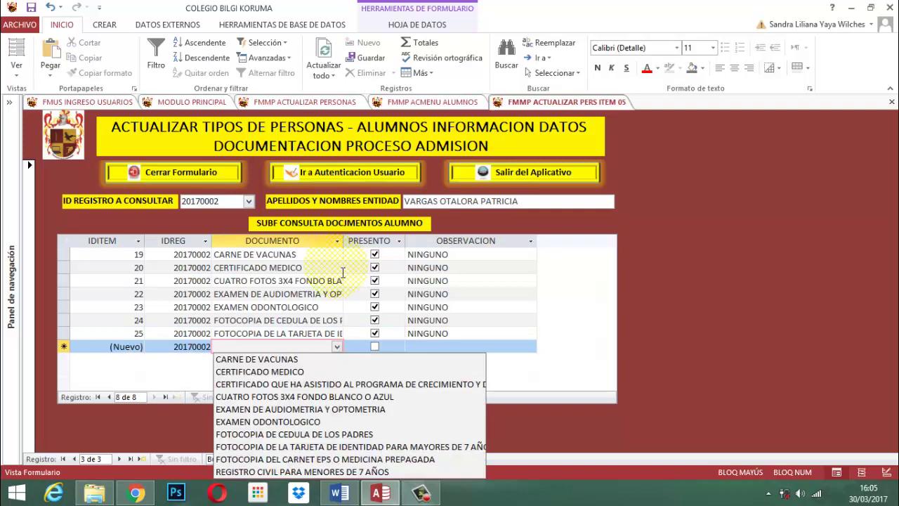
pyautogui.press('Down')
pyautogui.press('Down')
pyautogui.press('Down')
pyautogui.press('Down')
pyautogui.press('Down')
pyautogui.press('Down')
pyautogui.press('Down')
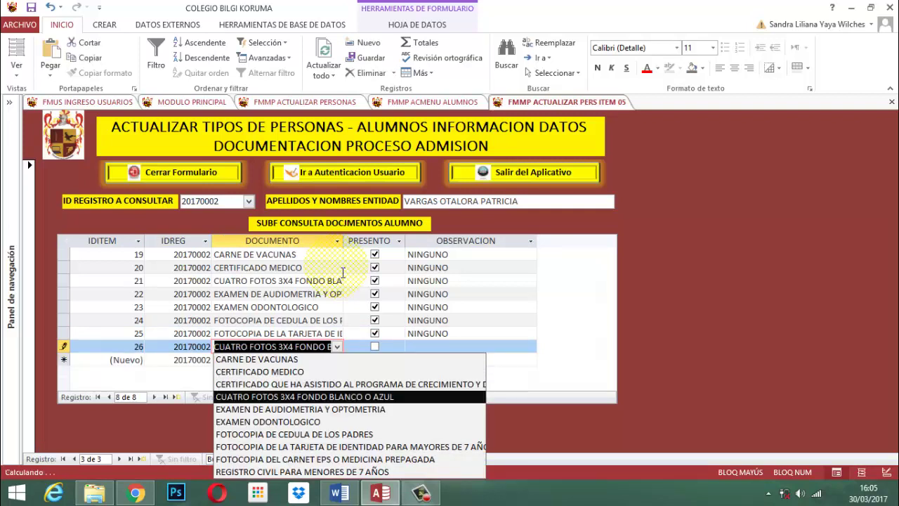
pyautogui.press('Down')
pyautogui.press('Down')
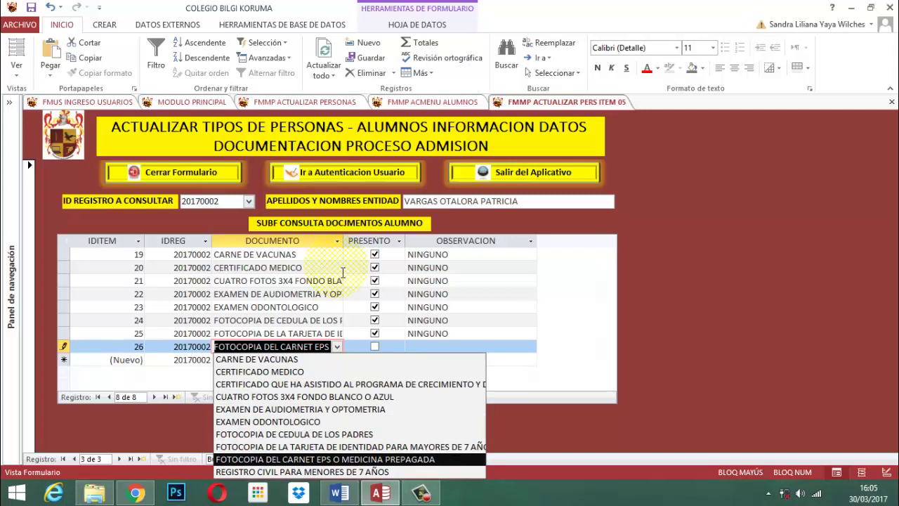
pyautogui.press('Return')
pyautogui.press('Tab')
pyautogui.press('space')
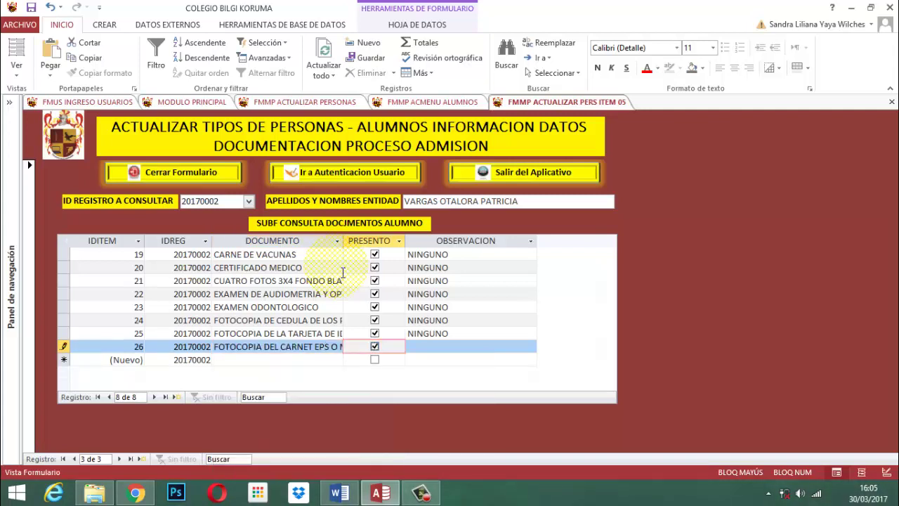
pyautogui.press('Tab')
pyautogui.write('N')
pyautogui.press('Tab')
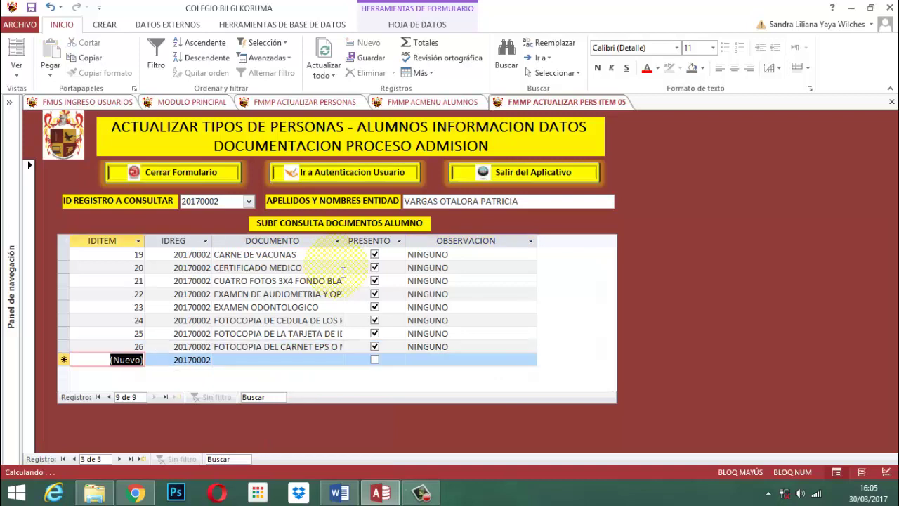
# Add item 27, REGISTRO CIVIL PARA MENORES DE 7 AÑOS, presented, typing NINGUNO as observation.
pyautogui.press('Tab')
pyautogui.hotkey('alt', 'Down')
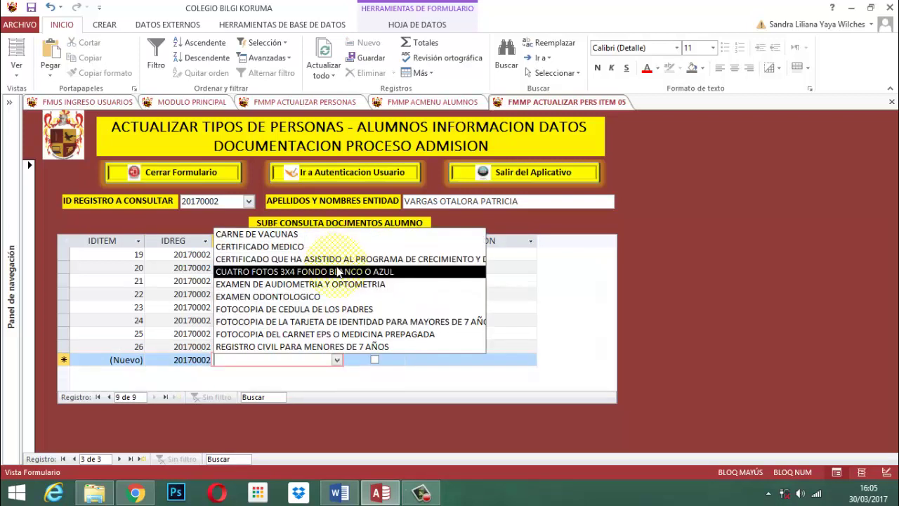
pyautogui.press('Down')
pyautogui.press('Down')
pyautogui.press('Down')
pyautogui.press('Down')
pyautogui.press('Down')
pyautogui.press('Down')
pyautogui.press('Down')
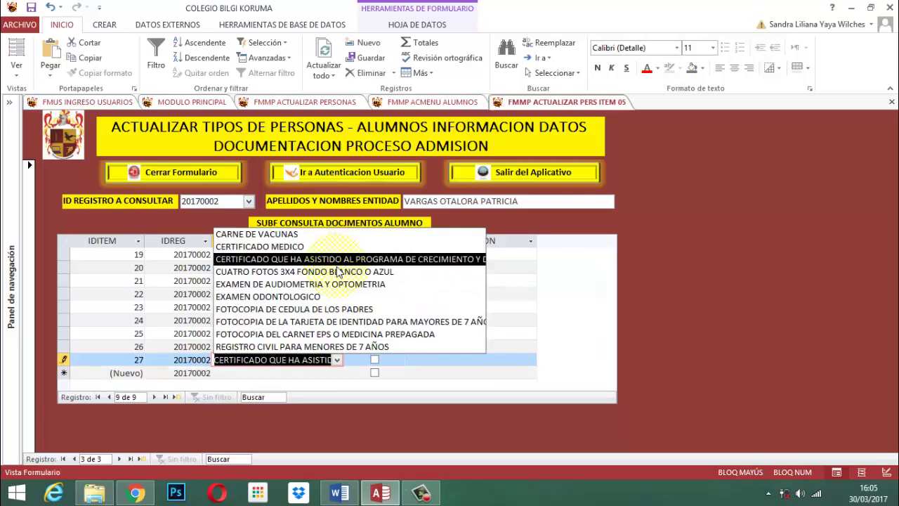
pyautogui.press('Down')
pyautogui.press('Down')
pyautogui.press('Down')
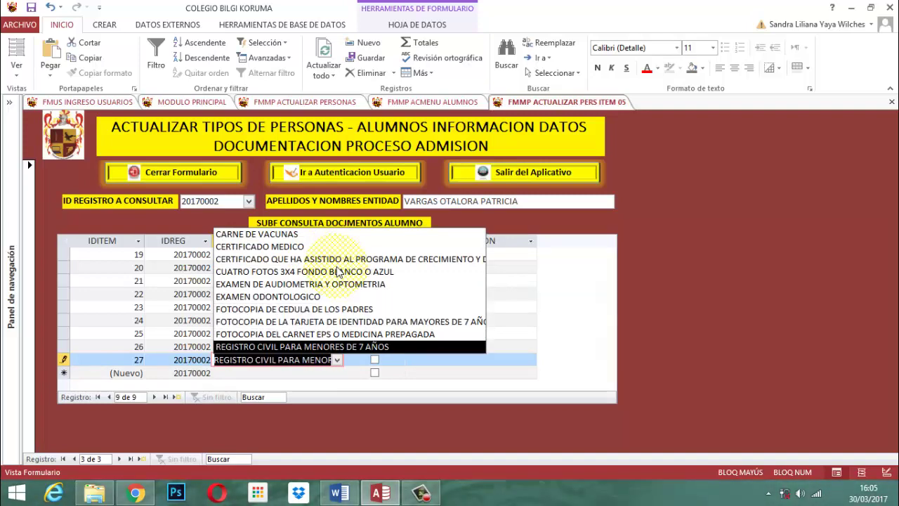
pyautogui.press('Tab')
pyautogui.press('space')
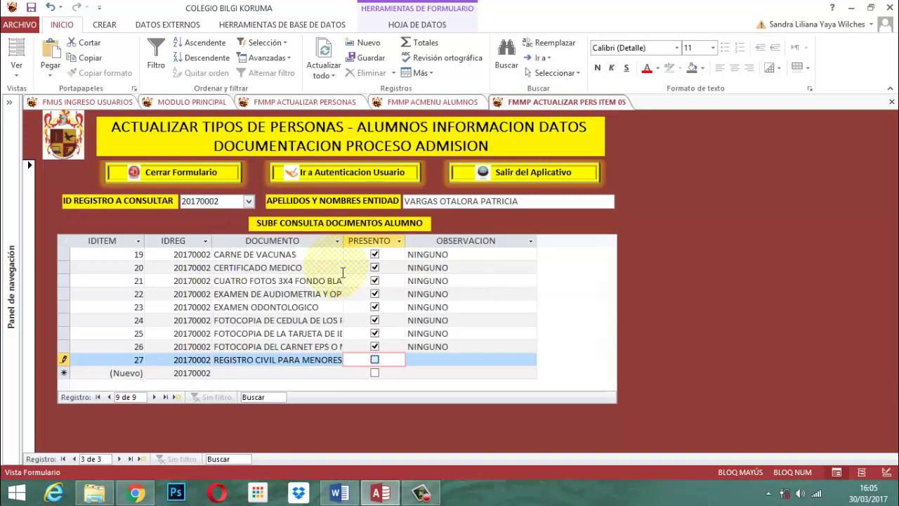
pyautogui.press('Tab')
pyautogui.write('n')
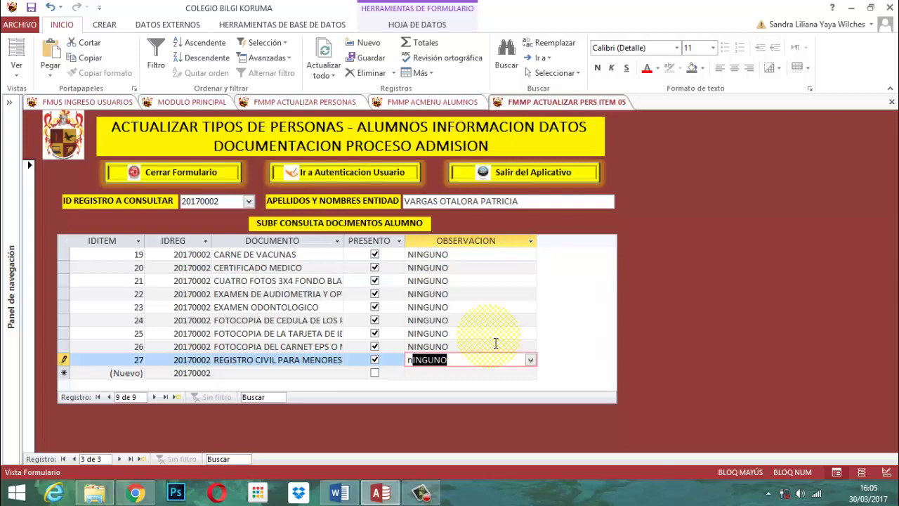
# Save record 27 and refresh the admission documents form's data.
pyautogui.click(31, 10)
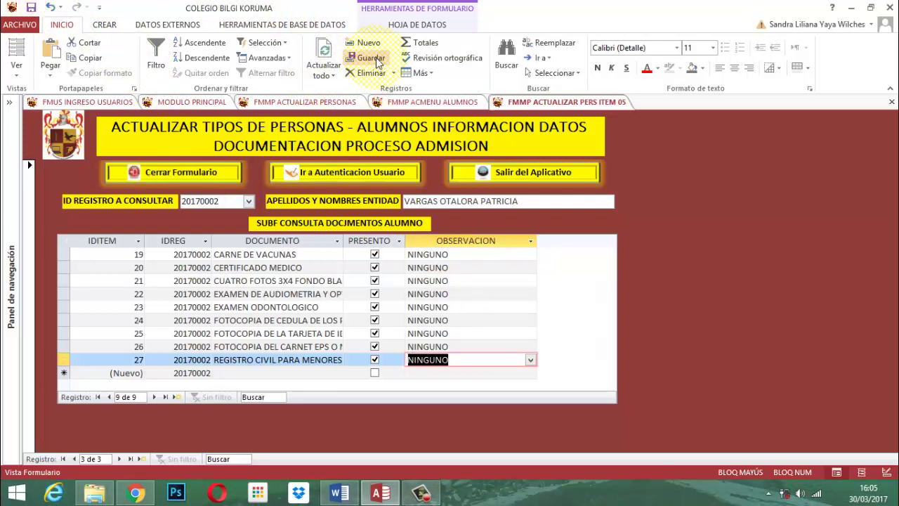
pyautogui.click(325, 73)
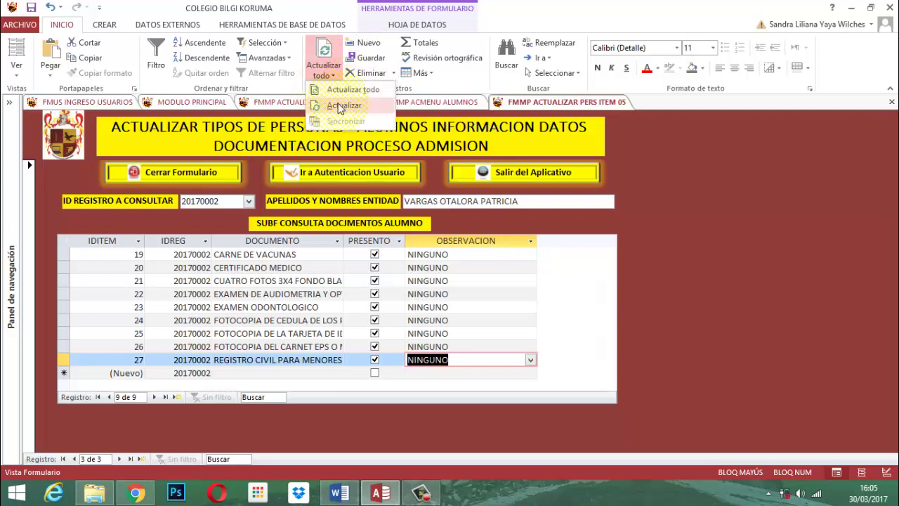
pyautogui.click(339, 105)
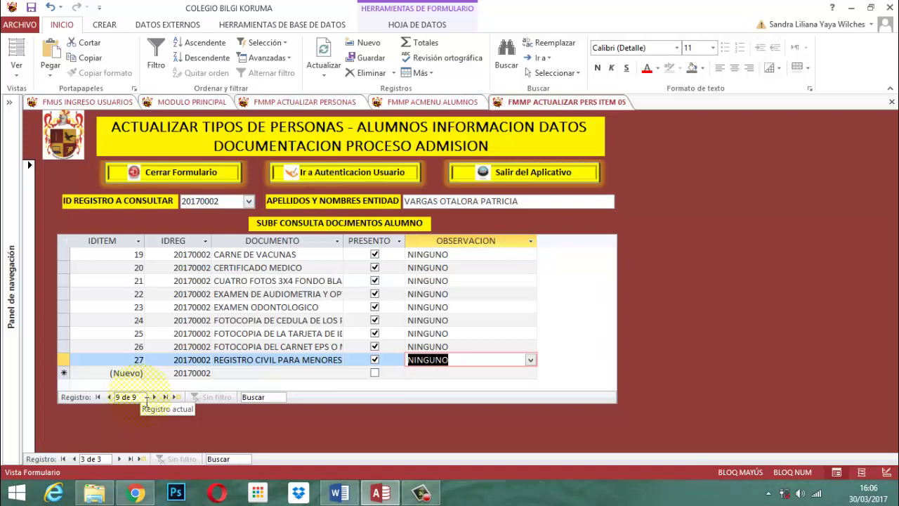
# Close the admission documents, Actualizacion Datos Alumnos, Actualizar Personas and main module forms, then exit.
pyautogui.click(175, 172)
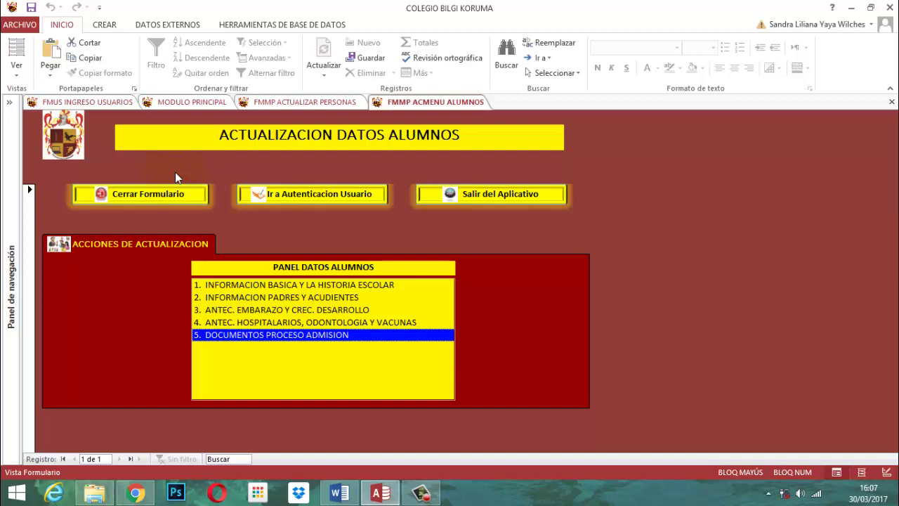
pyautogui.click(161, 192)
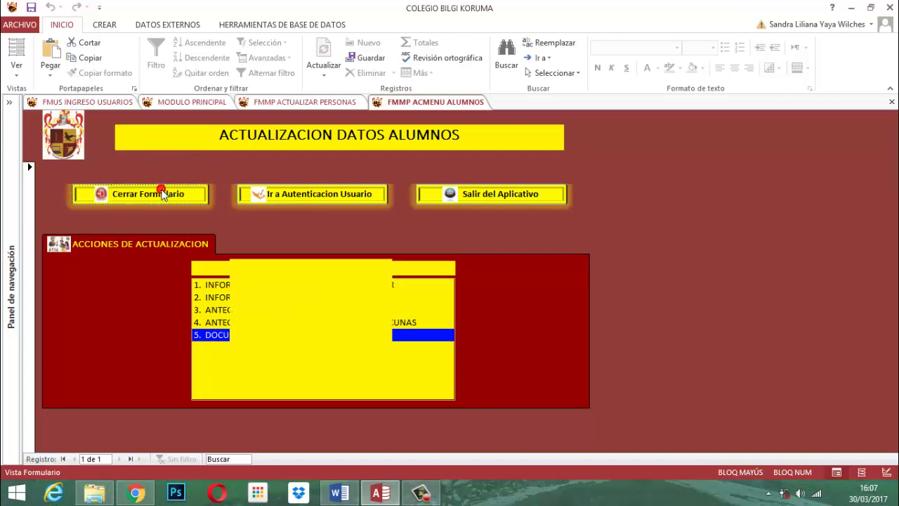
pyautogui.click(154, 174)
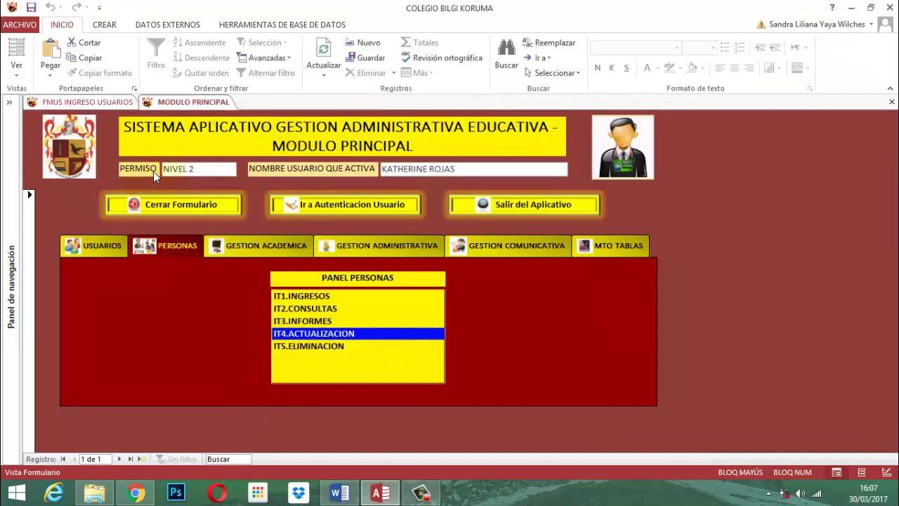
pyautogui.click(181, 203)
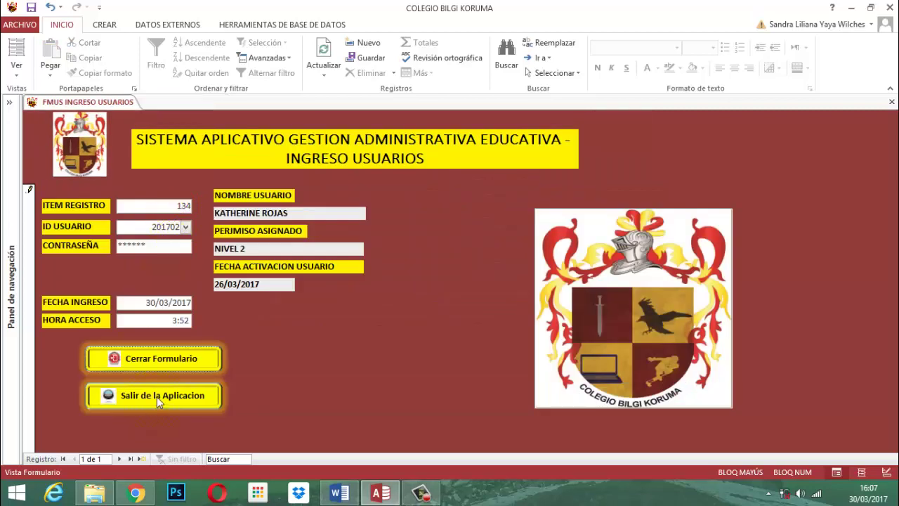
pyautogui.click(157, 397)
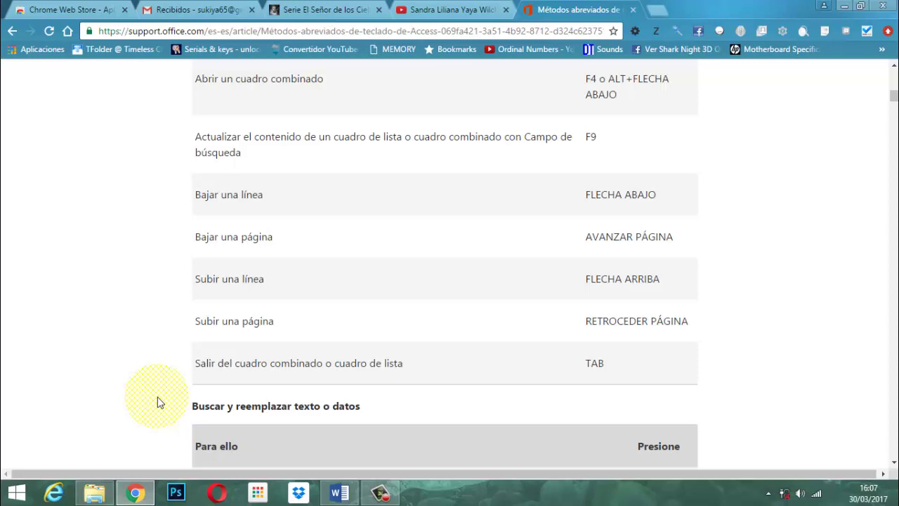
# Scroll through the Access shortcuts page, then minimize Chrome and the version 001.2017 bk folder.
pyautogui.scroll(-2, 441, 361)
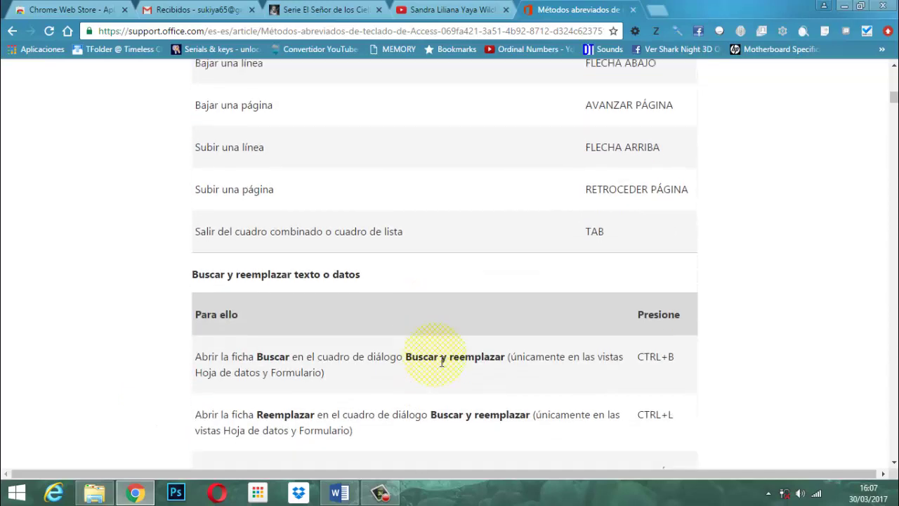
pyautogui.scroll(-4, 441, 361)
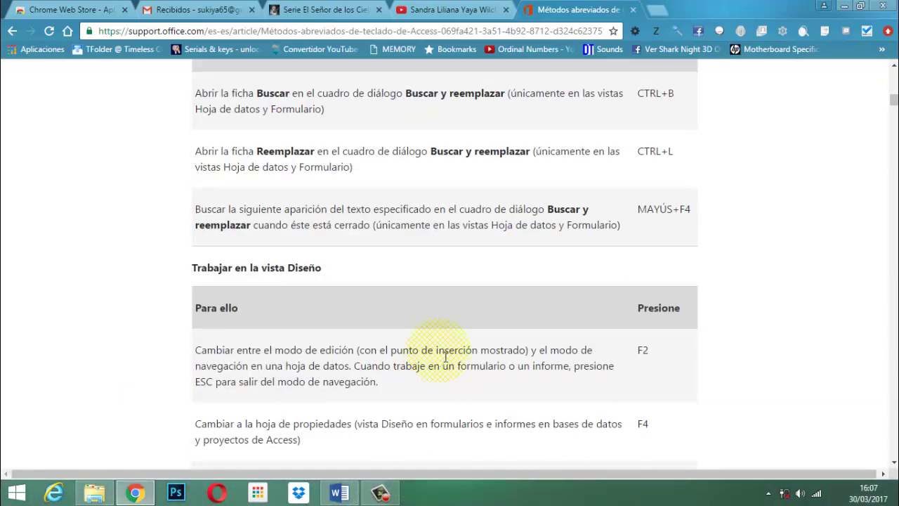
pyautogui.scroll(-3, 442, 356)
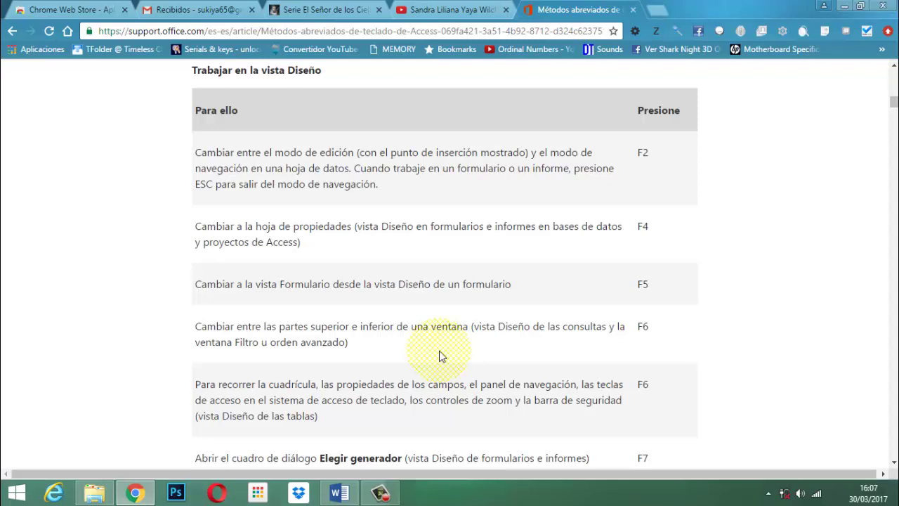
pyautogui.scroll(3, 439, 350)
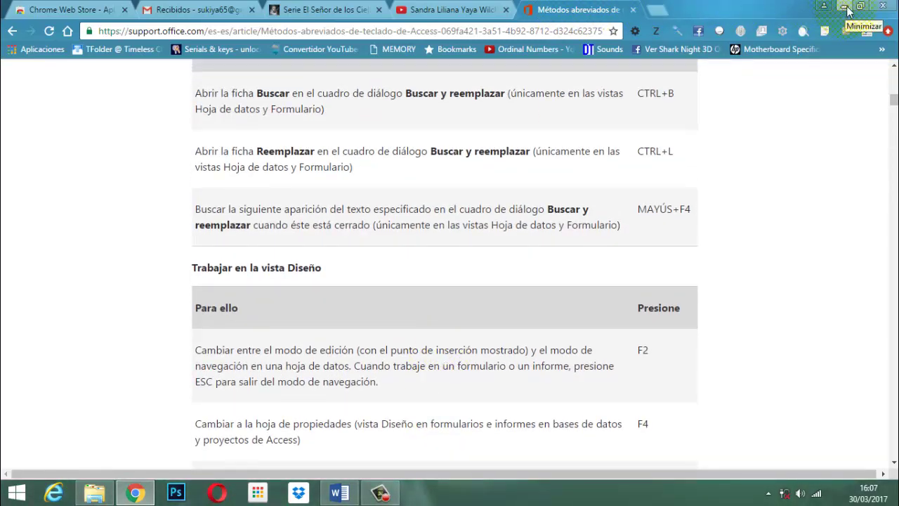
pyautogui.click(846, 9)
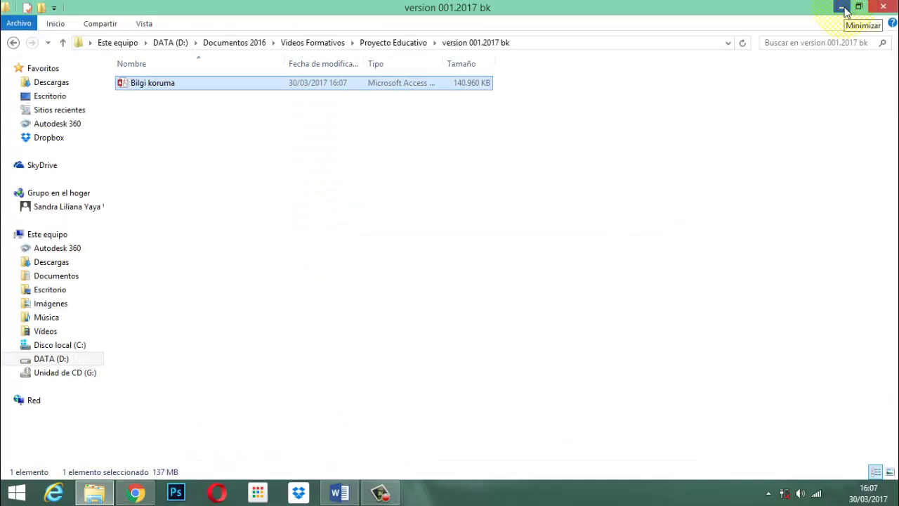
pyautogui.click(843, 9)
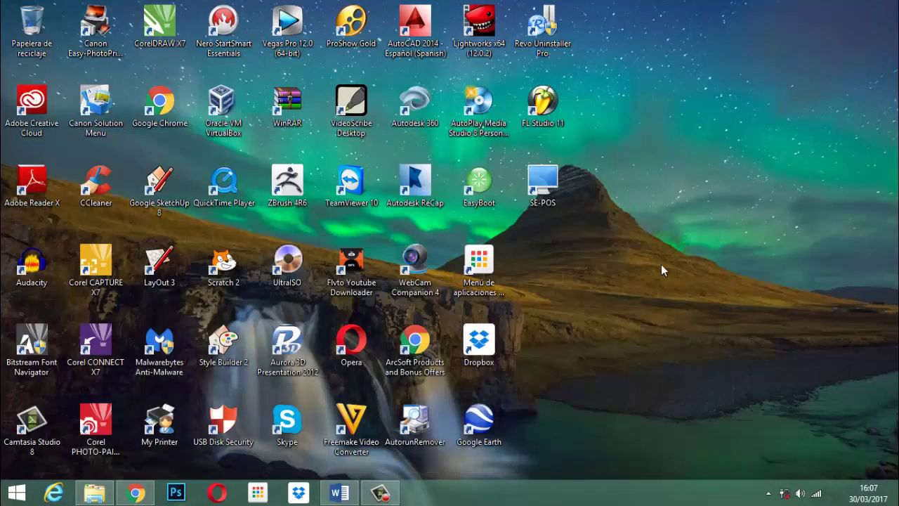